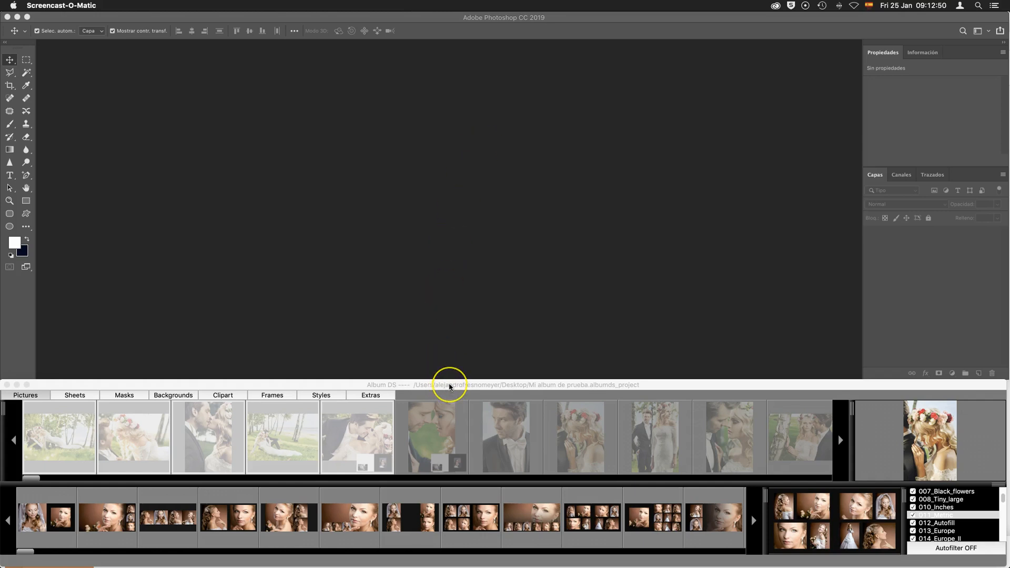
- Shift the Album DS window slightly, then switch to Photoshop and view its editing commands
{"action": "mouse_move", "coordinate": [446, 385]}
{"action": "left_mouse_down"}
{"action": "mouse_move", "coordinate": [492, 384]}
{"action": "mouse_move", "coordinate": [453, 379]}
{"action": "mouse_move", "coordinate": [436, 390]}
{"action": "left_mouse_up"}
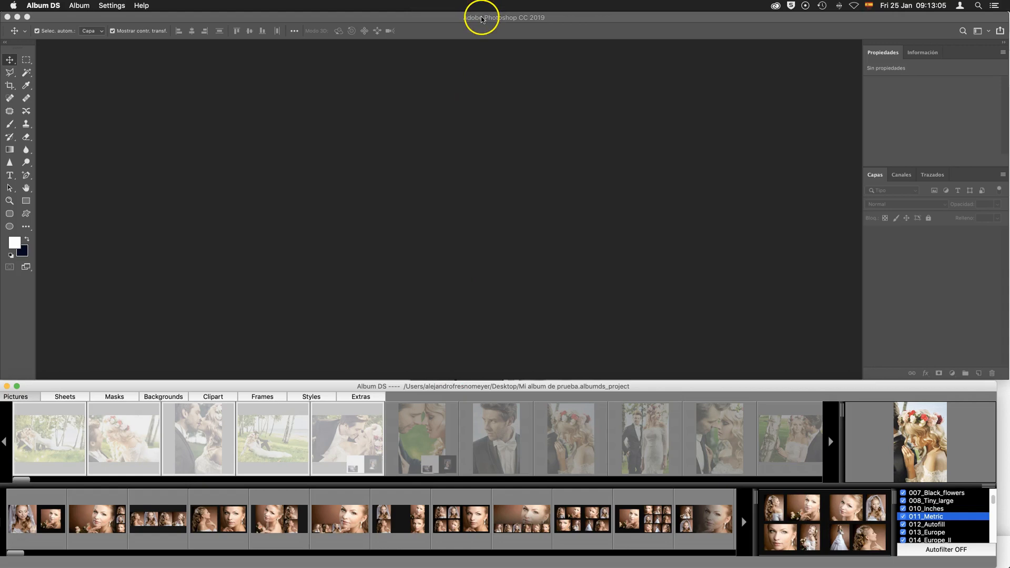
{"action": "left_click", "coordinate": [482, 20]}
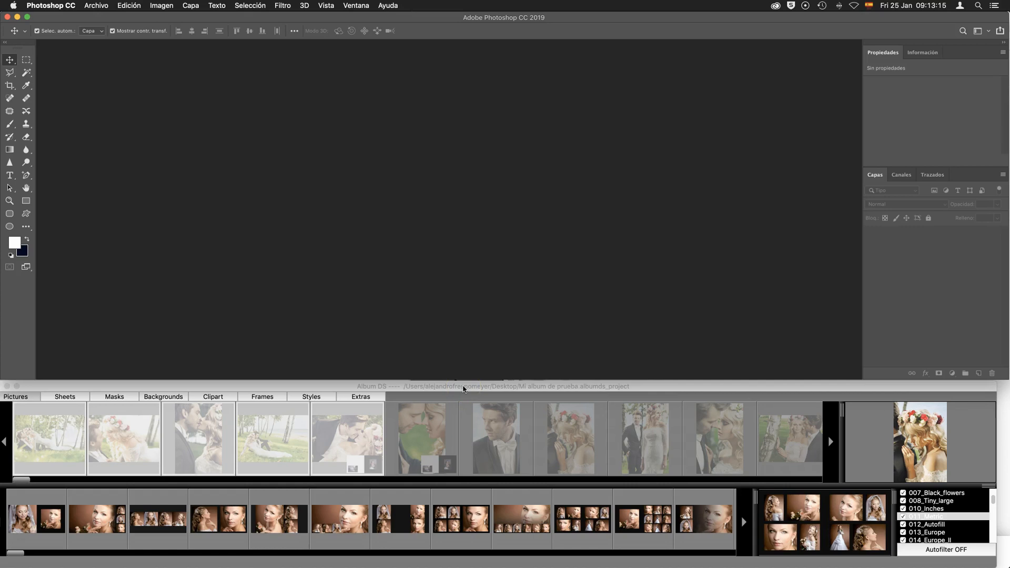
{"action": "left_click", "coordinate": [475, 19]}
{"action": "left_click", "coordinate": [130, 6]}
{"action": "left_click", "coordinate": [172, 352]}
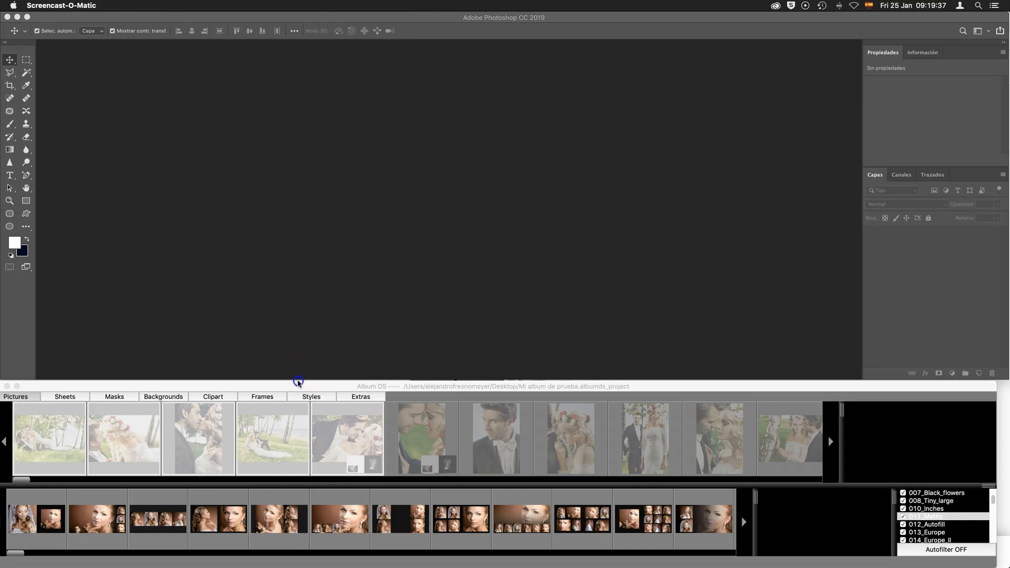
- Switch to Album DS, review its configuration options and close them without changes
{"action": "left_click", "coordinate": [298, 386]}
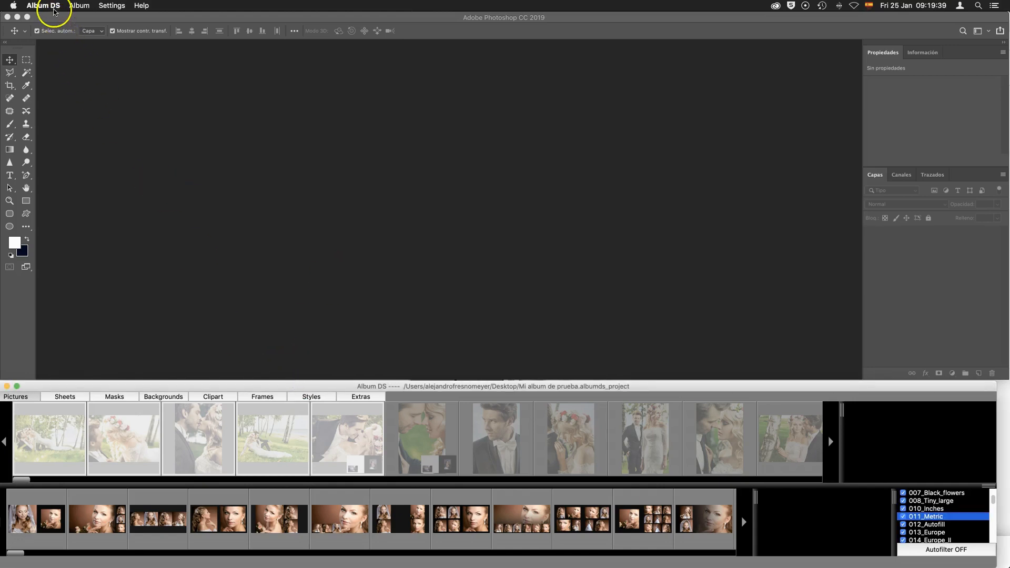
{"action": "left_click", "coordinate": [50, 6]}
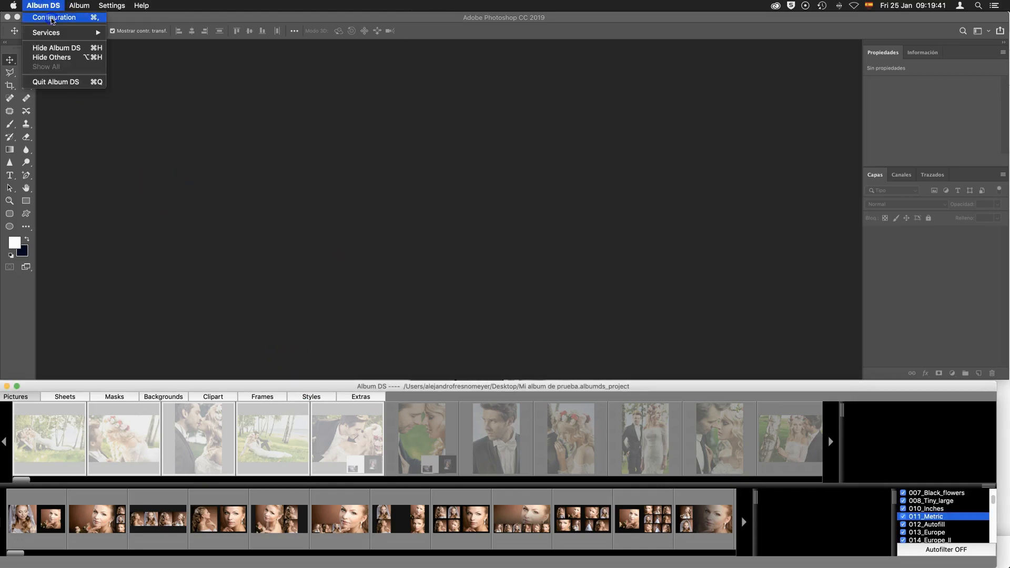
{"action": "left_click", "coordinate": [52, 18]}
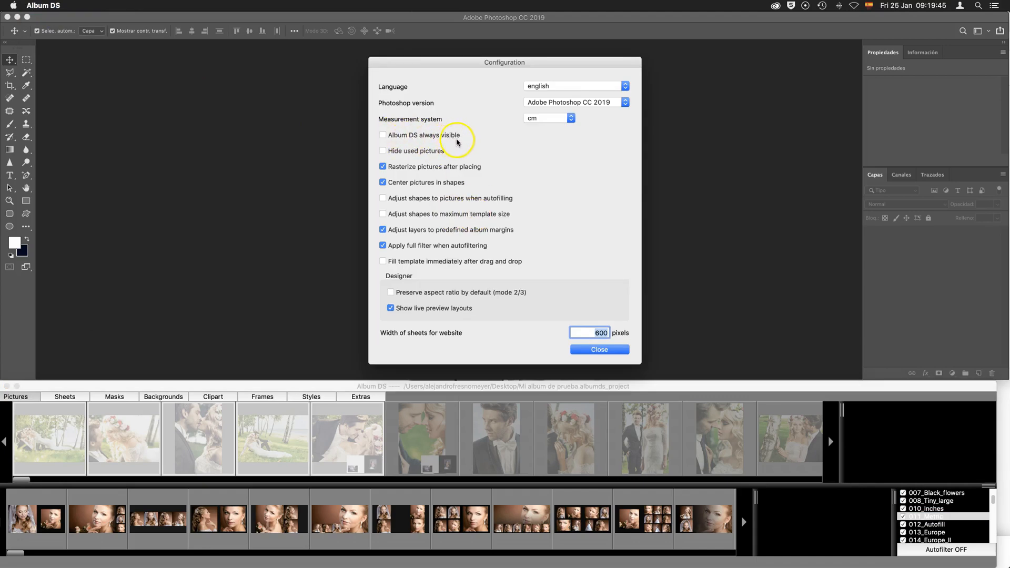
{"action": "left_click", "coordinate": [589, 349]}
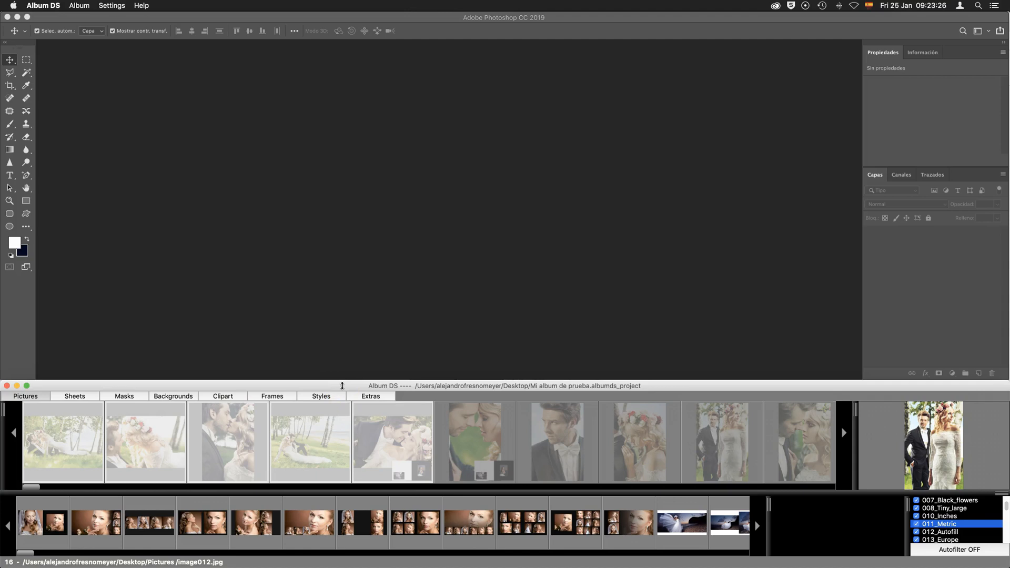
- Create a new album project on the Desktop named "My album test"
{"action": "left_click", "coordinate": [82, 9]}
{"action": "left_click", "coordinate": [83, 19]}
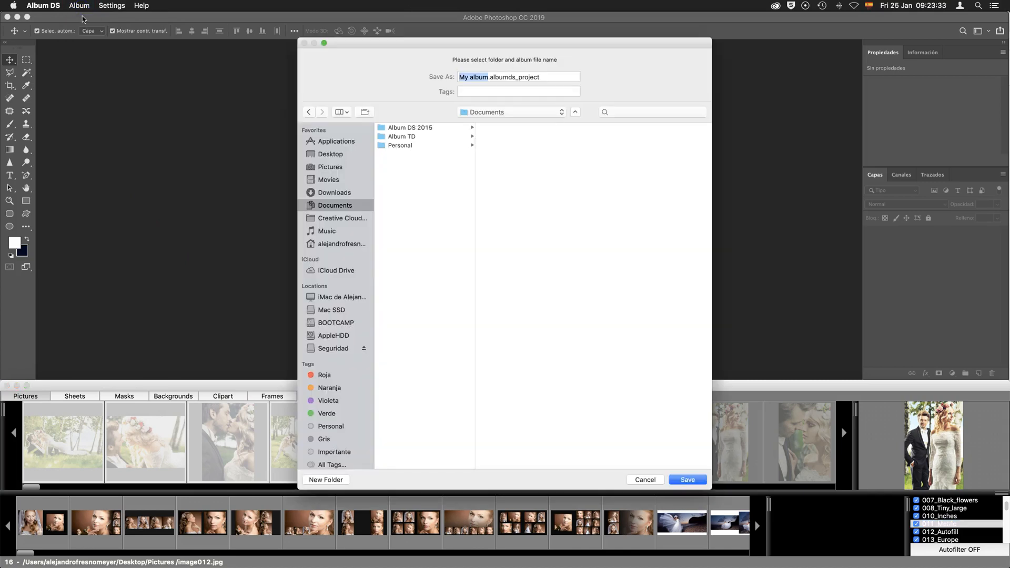
{"action": "left_click", "coordinate": [335, 156]}
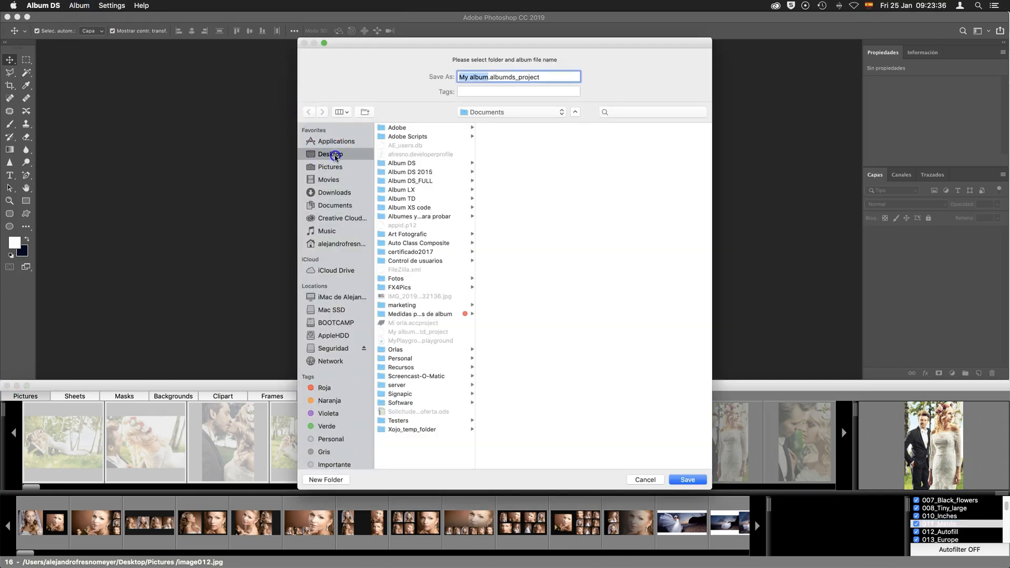
{"action": "left_click", "coordinate": [487, 77]}
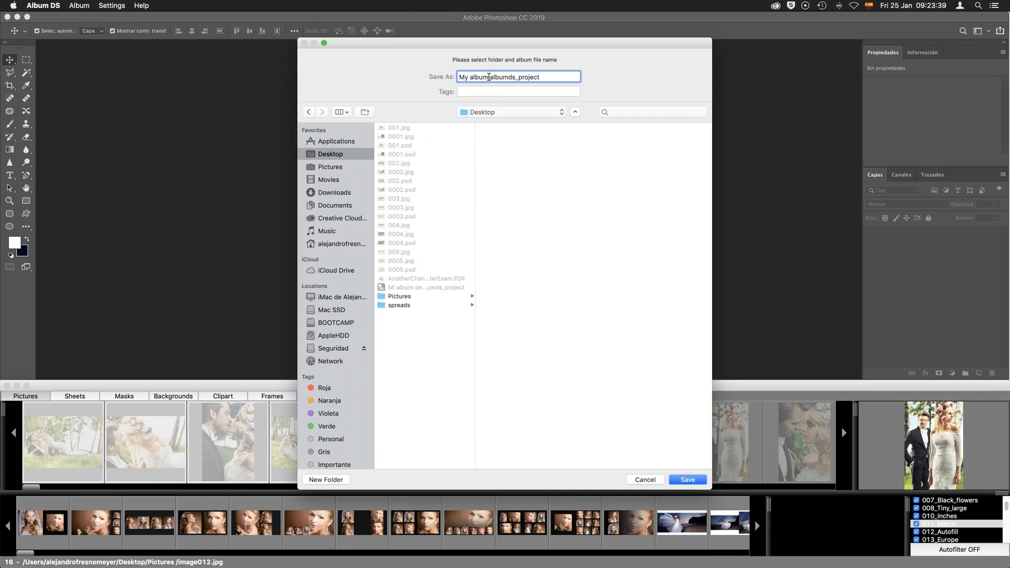
{"action": "type", "text": "test"}
{"action": "left_click", "coordinate": [502, 78]}
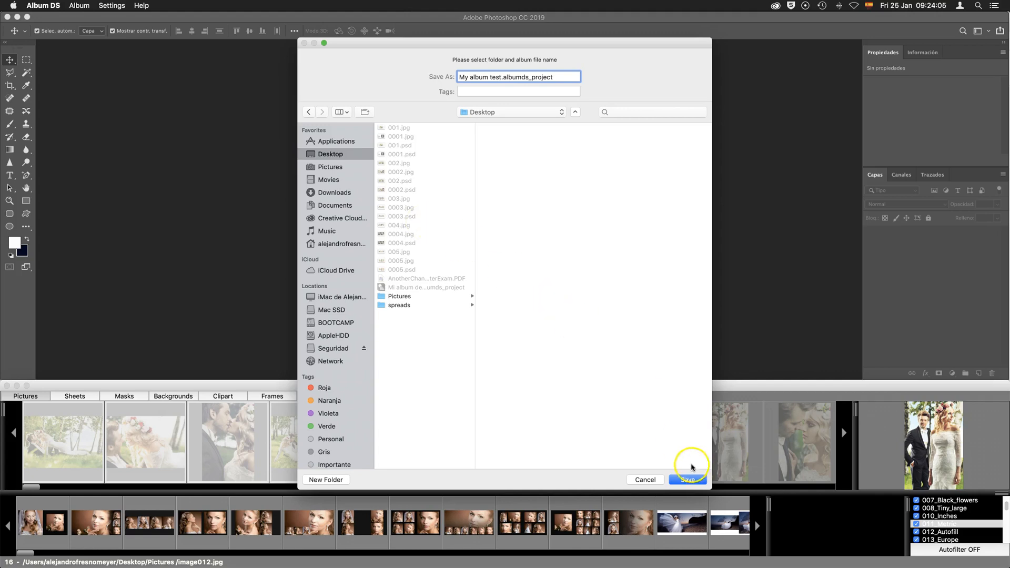
{"action": "left_click", "coordinate": [687, 480]}
{"action": "left_click", "coordinate": [687, 479]}
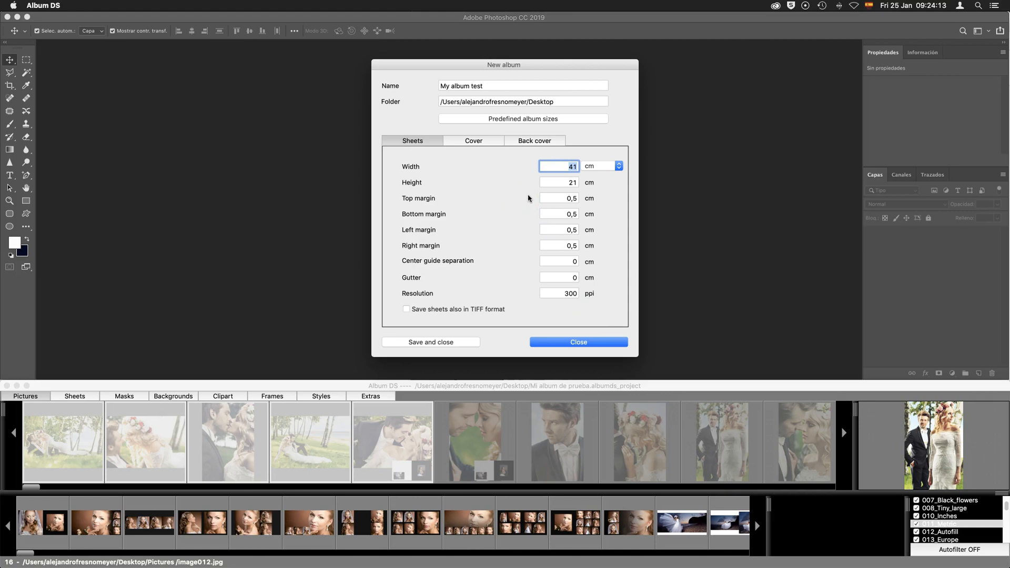
- Set the new album's sheet units to inches, with a width of 20,5 and a height of 10,5
{"action": "left_click", "coordinate": [569, 167]}
{"action": "left_click", "coordinate": [577, 165]}
{"action": "left_click", "coordinate": [594, 166]}
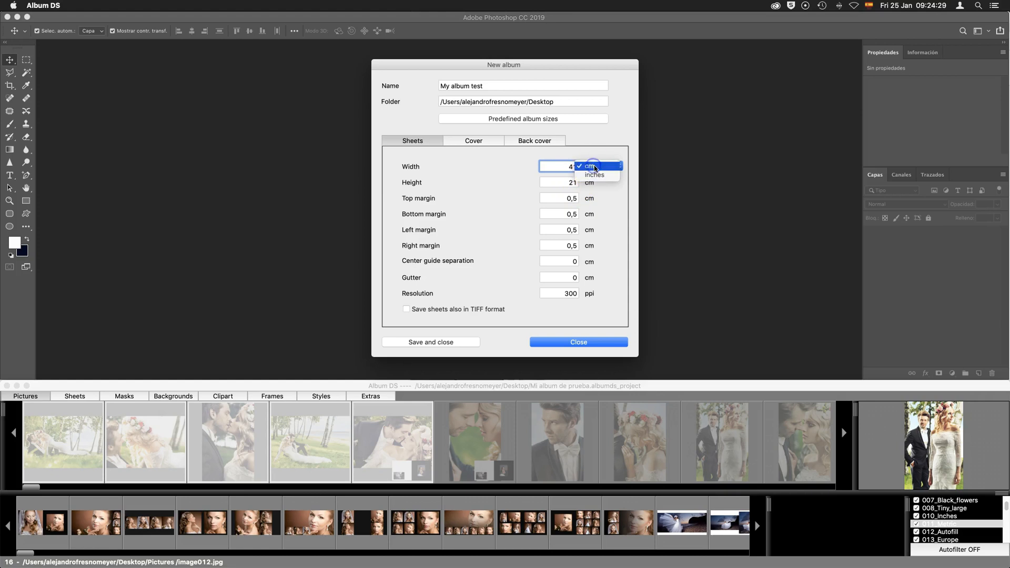
{"action": "left_click", "coordinate": [594, 175]}
{"action": "left_click_drag", "start_coordinate": [568, 167], "coordinate": [593, 166]}
{"action": "type", "text": "2"}
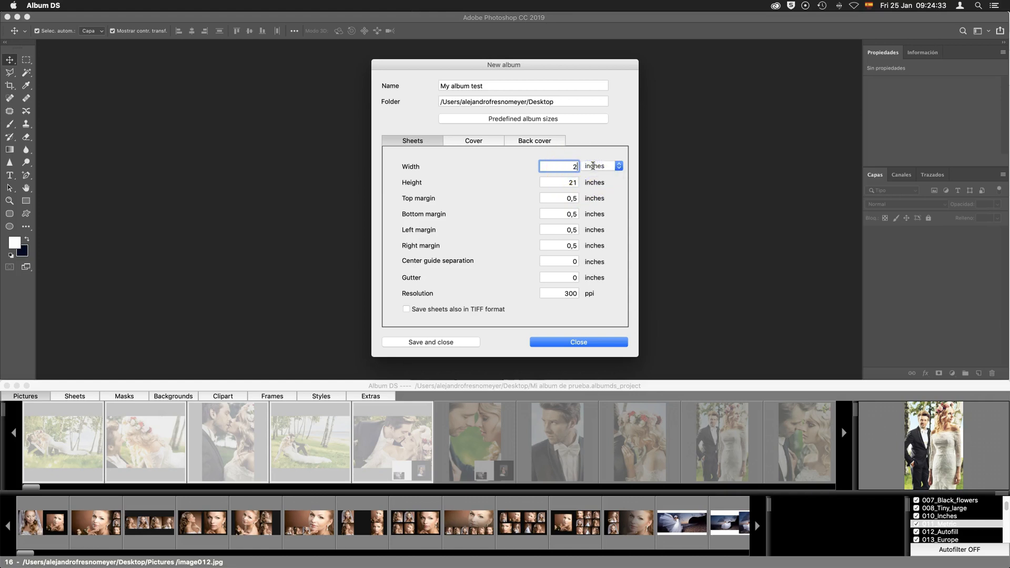
{"action": "type", "text": "0,5"}
{"action": "left_click_drag", "start_coordinate": [563, 182], "coordinate": [593, 179]}
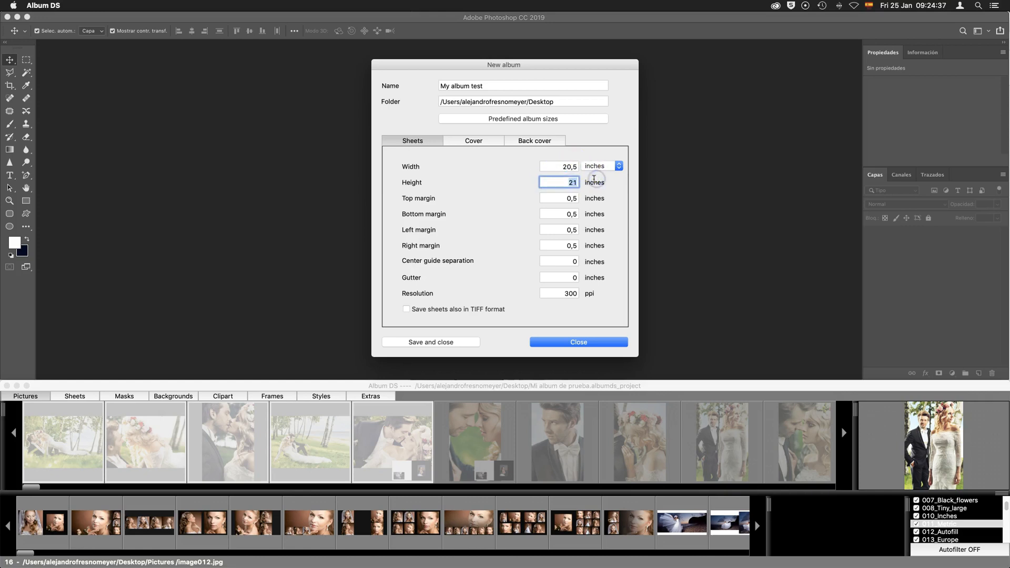
{"action": "type", "text": "10,5"}
- Set the top, bottom, left and right sheet margins to 0,25 inches each
{"action": "left_click", "coordinate": [579, 198]}
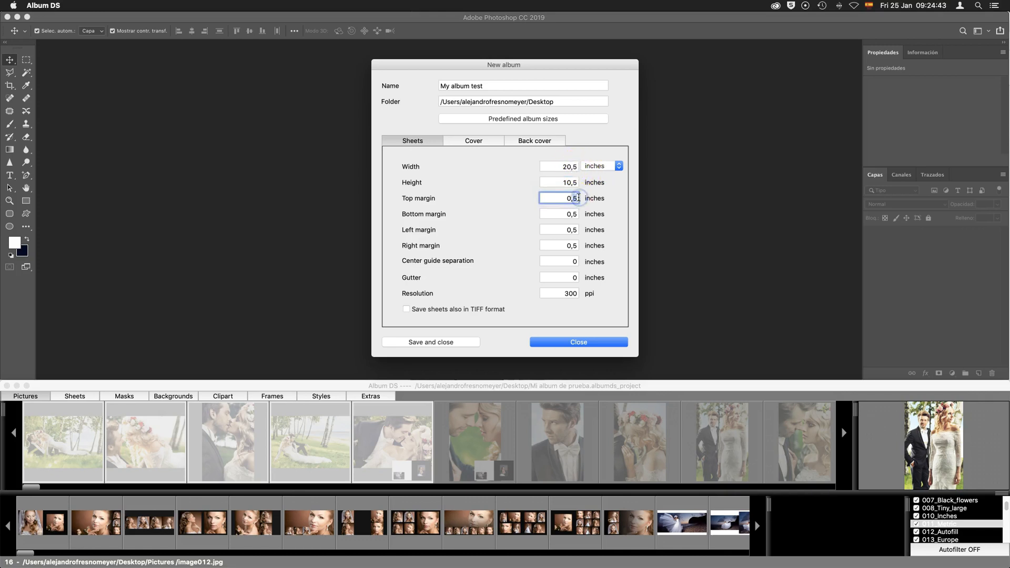
{"action": "key", "text": "BackSpace"}
{"action": "type", "text": "25"}
{"action": "left_click", "coordinate": [573, 213]}
{"action": "key", "text": "BackSpace"}
{"action": "type", "text": "25"}
{"action": "left_click", "coordinate": [578, 230]}
{"action": "key", "text": "BackSpace"}
{"action": "type", "text": "25"}
{"action": "left_click", "coordinate": [579, 246]}
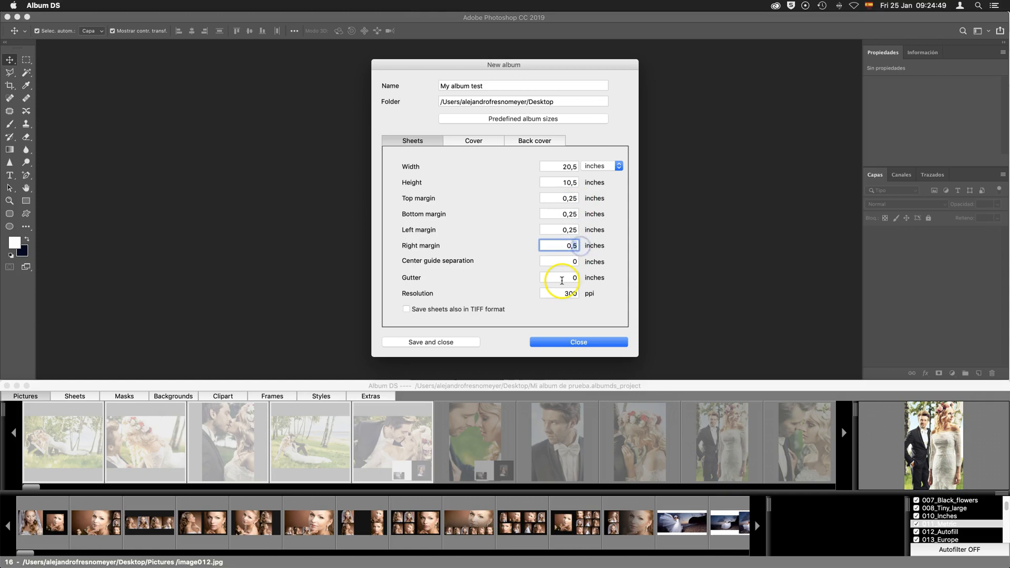
{"action": "key", "text": "BackSpace"}
{"action": "type", "text": "25"}
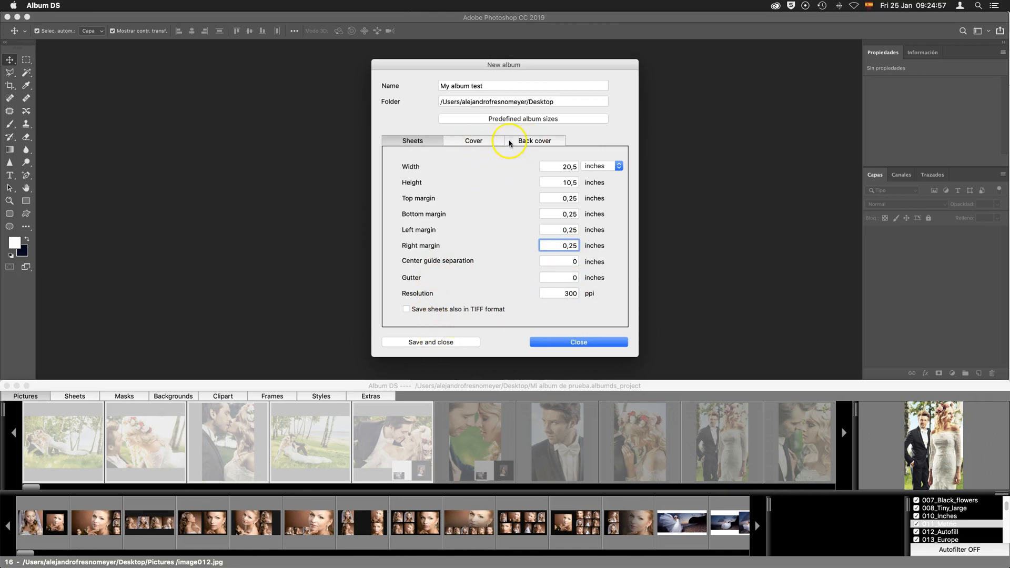
- Check the new album's cover and back cover settings, then save the album
{"action": "left_click", "coordinate": [473, 140]}
{"action": "left_click", "coordinate": [534, 141]}
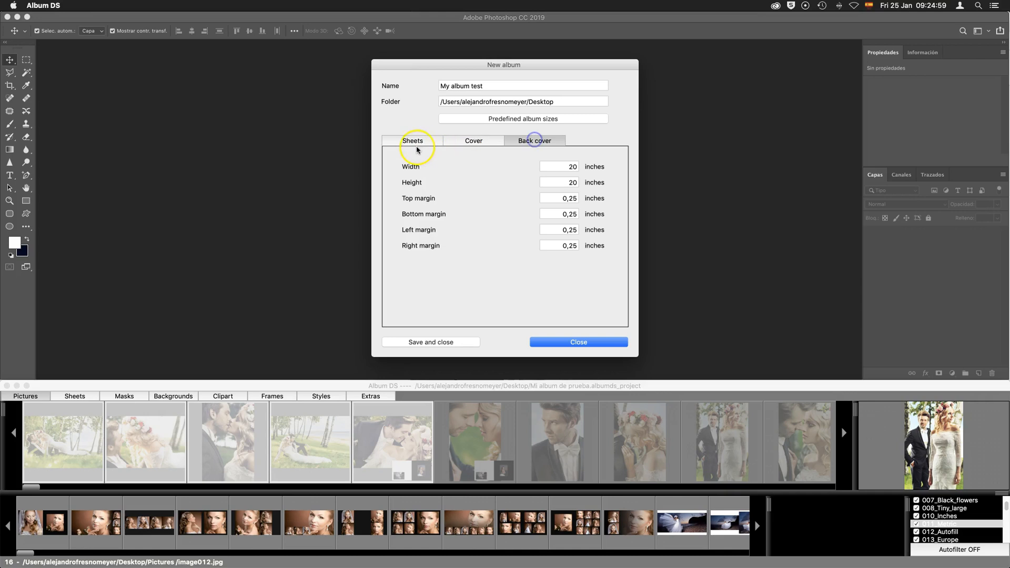
{"action": "left_click", "coordinate": [412, 140]}
{"action": "left_click", "coordinate": [441, 345]}
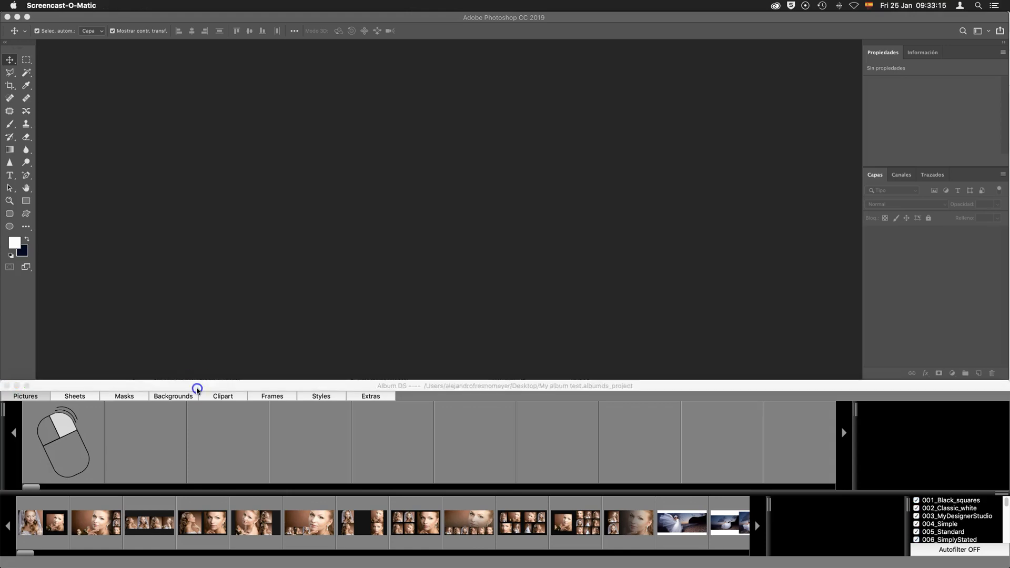
- Import all images from the Desktop's Pictures folder in Finder into the Album DS picture strip
{"action": "left_click", "coordinate": [198, 388]}
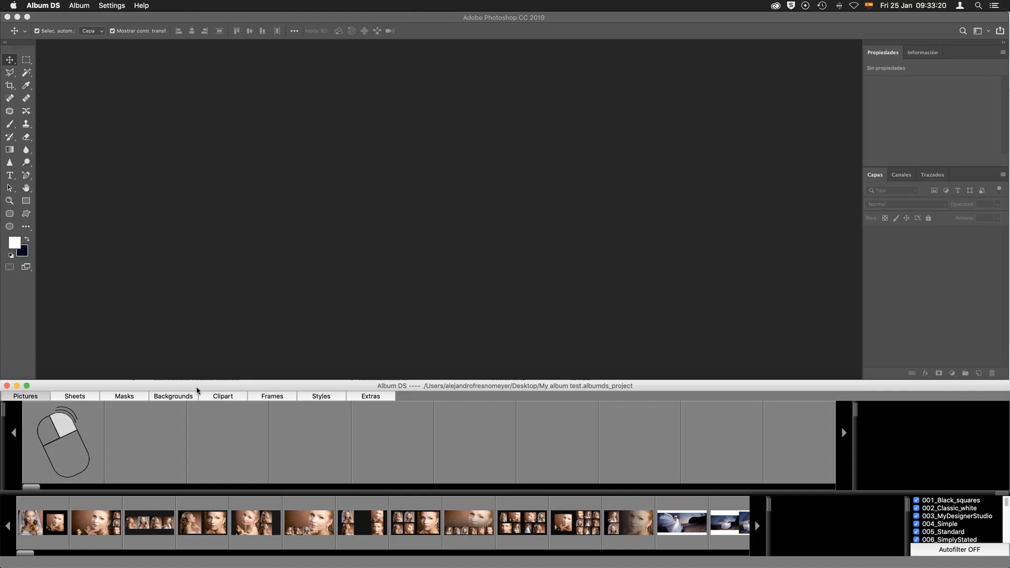
{"action": "key", "text": "super+Tab"}
{"action": "key", "text": "super+Tab"}
{"action": "key", "text": "super+Tab"}
{"action": "key", "text": "super+Tab"}
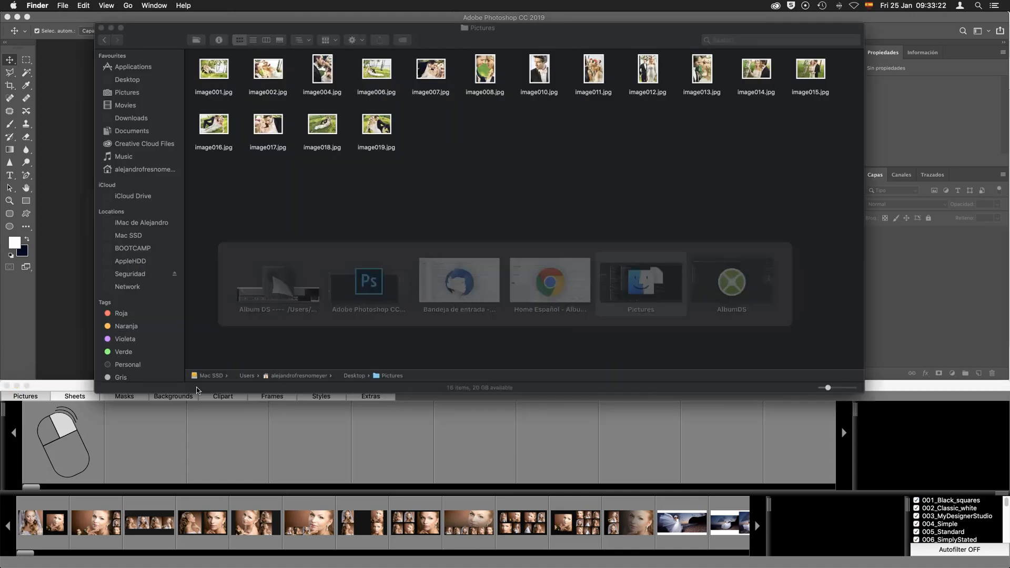
{"action": "left_click_drag", "start_coordinate": [191, 52], "coordinate": [809, 164]}
{"action": "left_click_drag", "start_coordinate": [376, 69], "coordinate": [74, 439]}
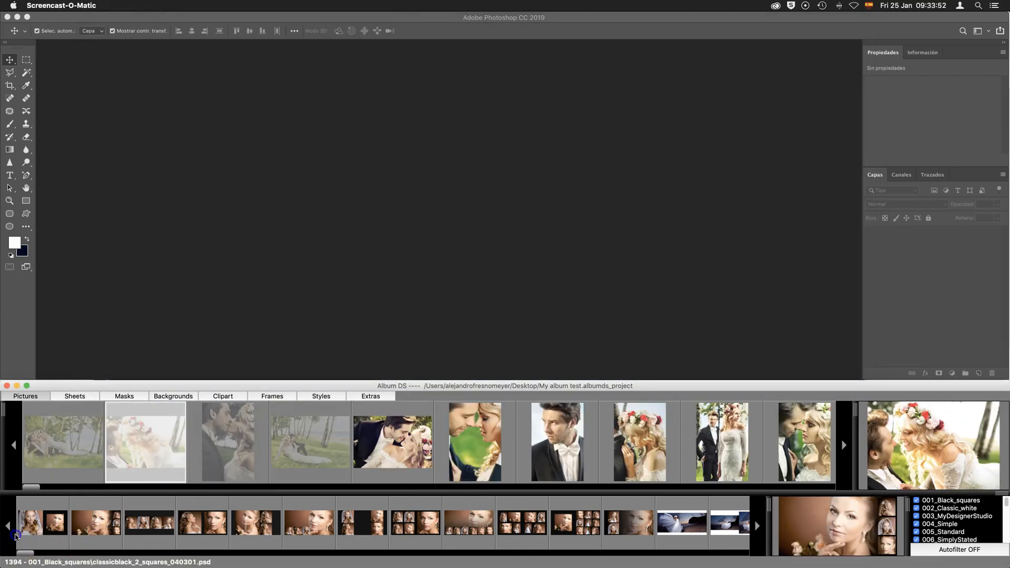
- Browse the templates and their categories, hiding 001_Black_squares and showing it again
{"action": "left_click", "coordinate": [464, 431]}
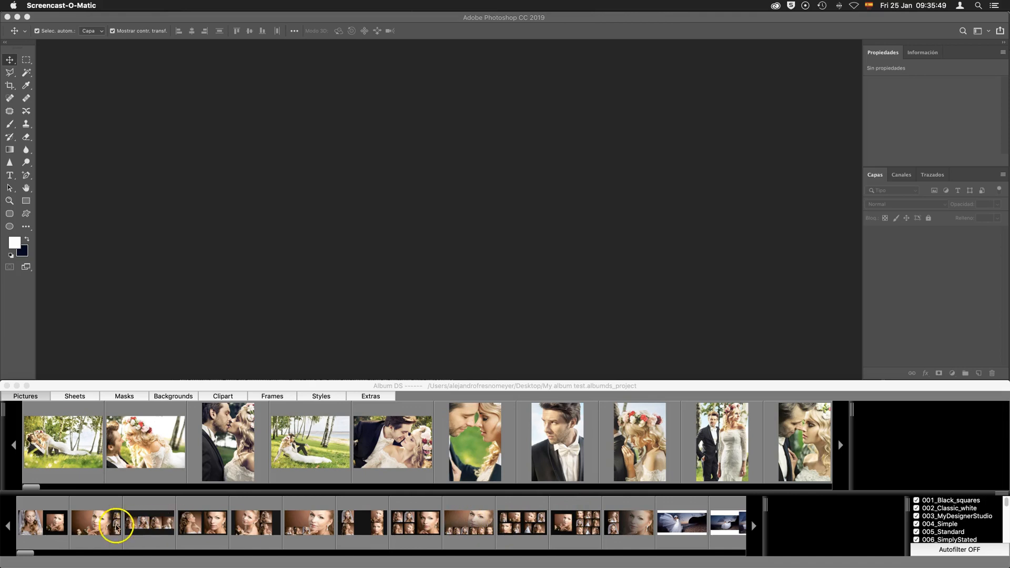
{"action": "left_click", "coordinate": [300, 525]}
{"action": "scroll", "coordinate": [401, 523], "scroll_direction": "right", "scroll_amount": 3}
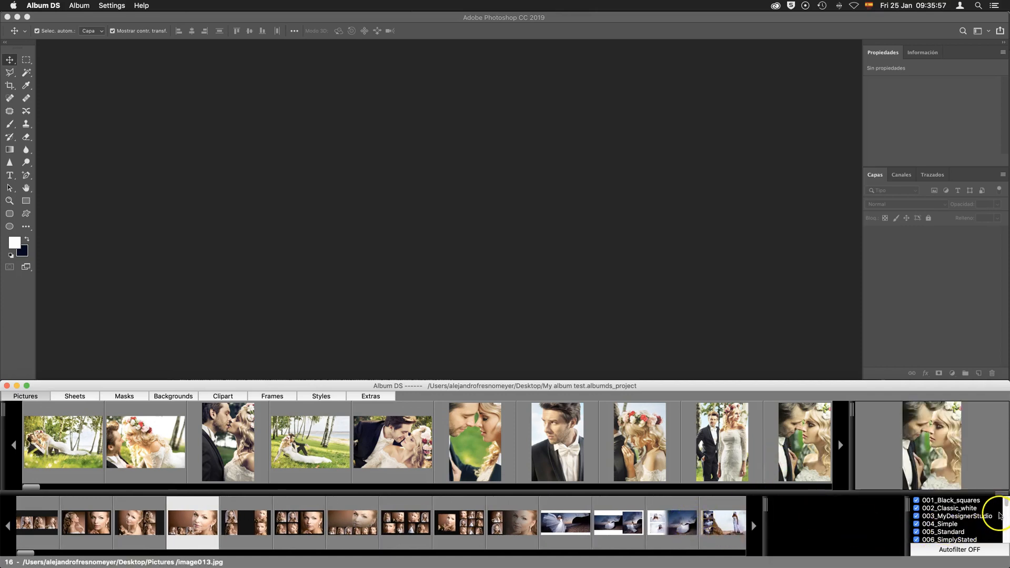
{"action": "mouse_move", "coordinate": [1005, 503]}
{"action": "left_mouse_down"}
{"action": "mouse_move", "coordinate": [1006, 539]}
{"action": "mouse_move", "coordinate": [1006, 500]}
{"action": "left_mouse_up"}
{"action": "left_click", "coordinate": [916, 502]}
{"action": "left_click", "coordinate": [915, 501]}
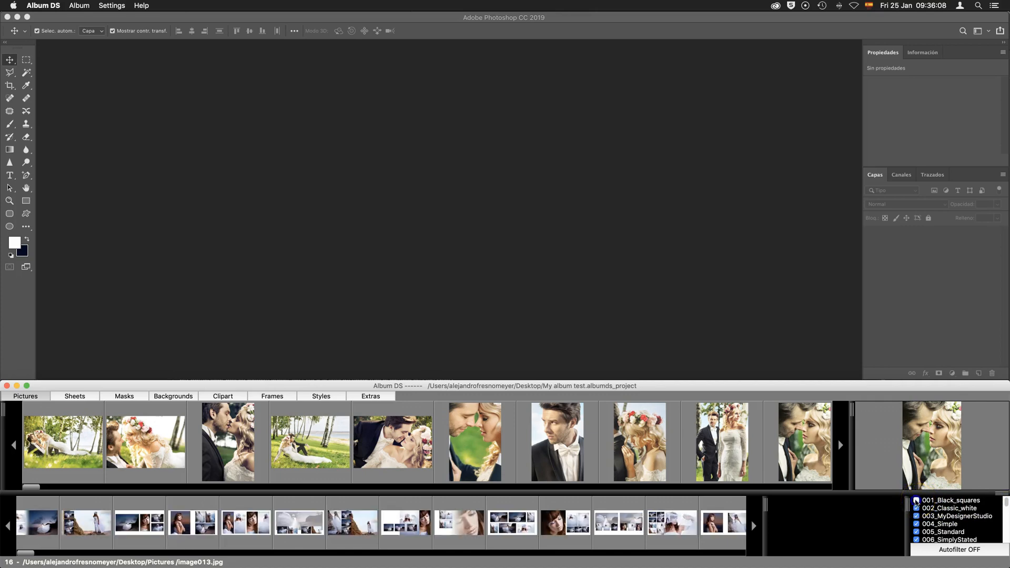
- Turn Autofilter on, select image010.jpg and image011.jpg, and browse the matching templates
{"action": "left_click", "coordinate": [953, 548]}
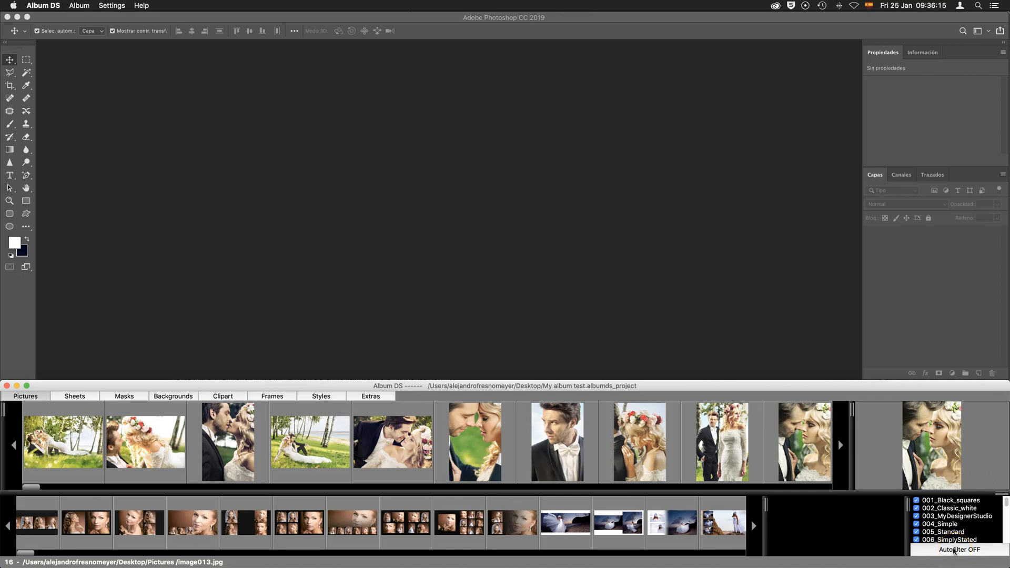
{"action": "left_click", "coordinate": [971, 551]}
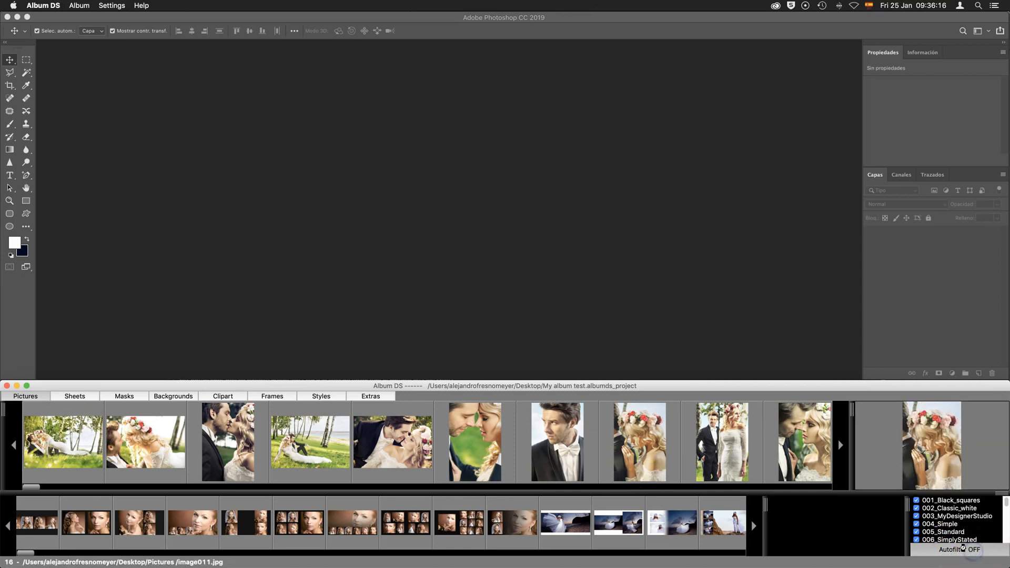
{"action": "left_click", "coordinate": [547, 439]}
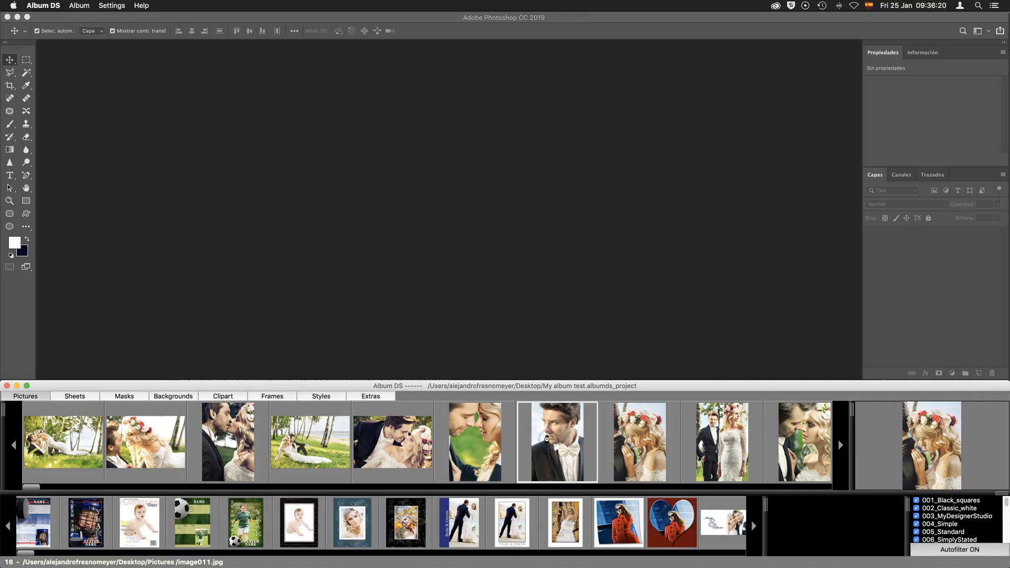
{"action": "left_click", "coordinate": [607, 441]}
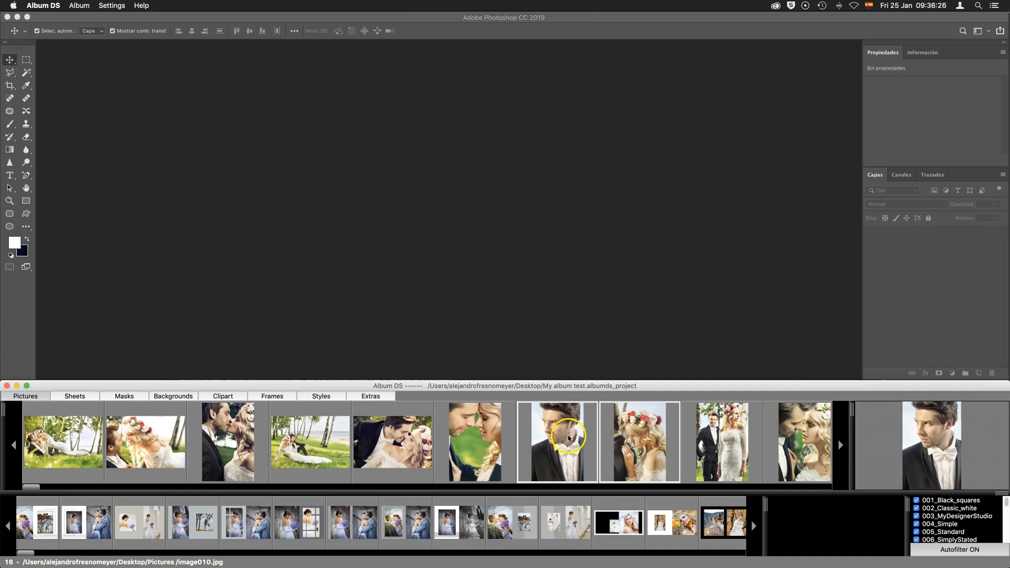
{"action": "scroll", "coordinate": [244, 525], "scroll_direction": "right", "scroll_amount": 2}
{"action": "scroll", "coordinate": [243, 526], "scroll_direction": "right", "scroll_amount": 10}
{"action": "scroll", "coordinate": [244, 526], "scroll_direction": "right", "scroll_amount": 3}
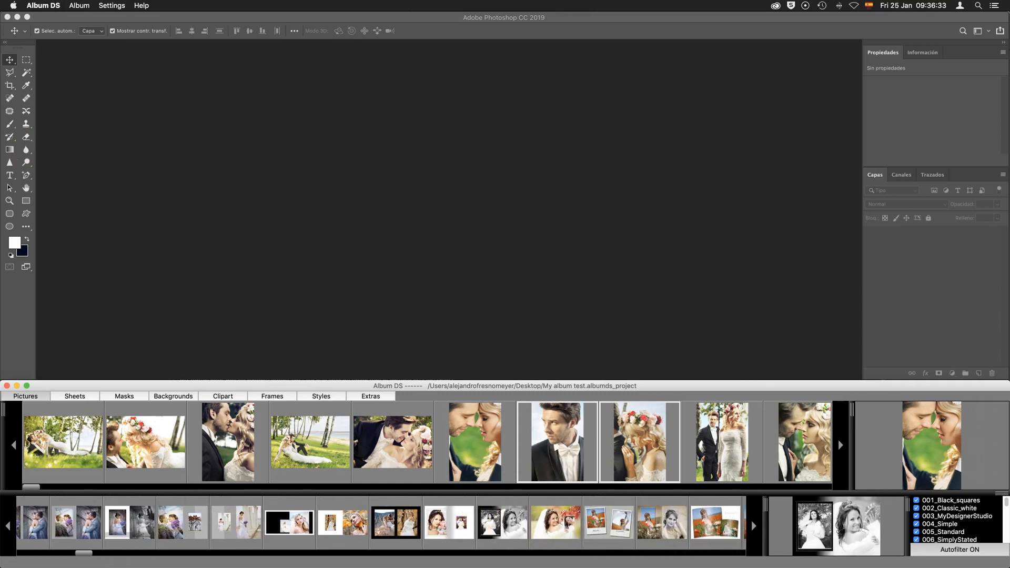
- Review the autofiltering options in the configuration, then add image007.jpg to the selected pictures
{"action": "left_click", "coordinate": [43, 5]}
{"action": "left_click", "coordinate": [48, 16]}
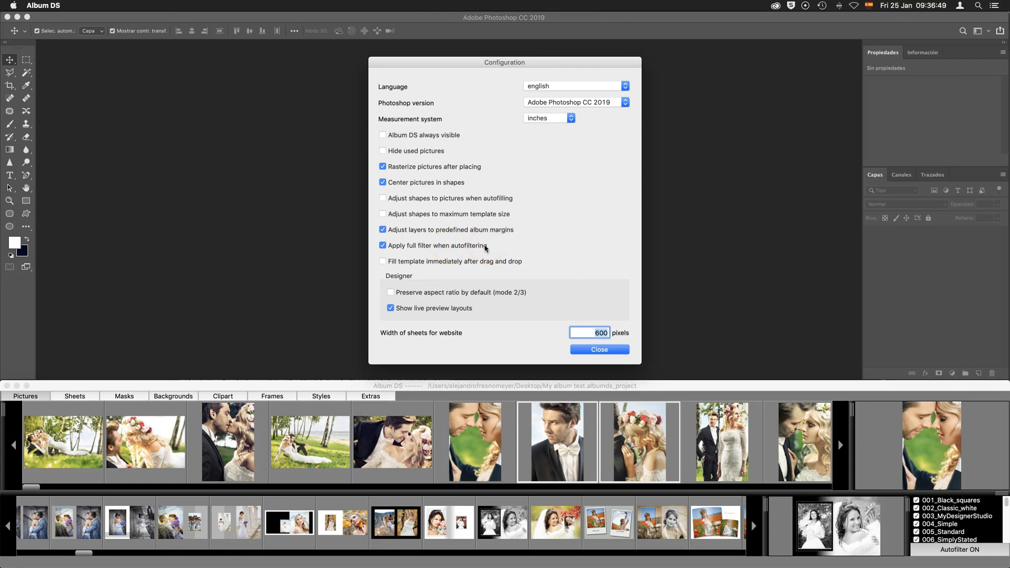
{"action": "left_click", "coordinate": [598, 349]}
{"action": "left_click", "coordinate": [362, 444]}
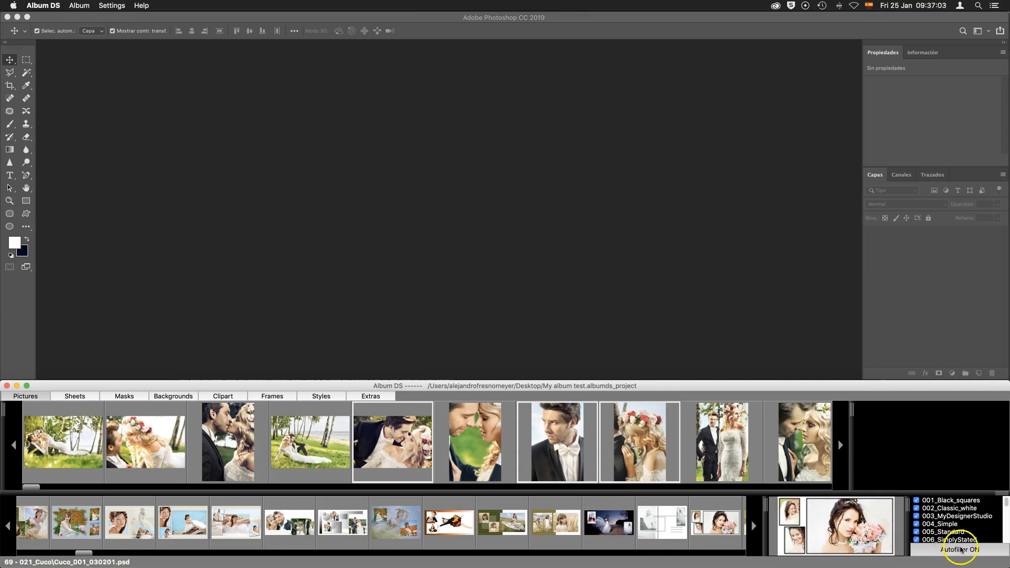
- Review the configuration option for filling templates immediately after drag and drop, leaving the settings unchanged
{"action": "left_click", "coordinate": [44, 5]}
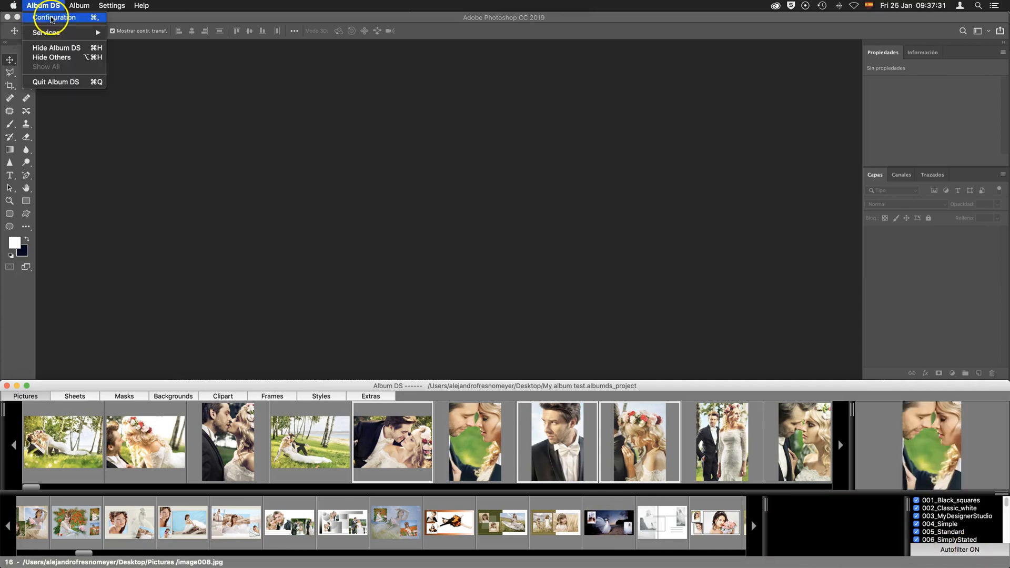
{"action": "left_click", "coordinate": [52, 18]}
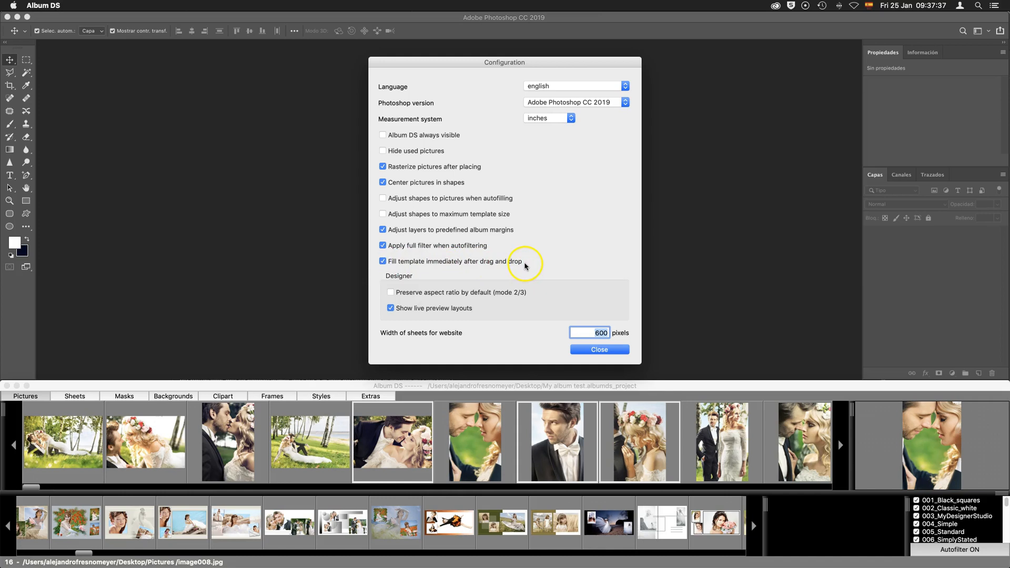
{"action": "left_click", "coordinate": [609, 351]}
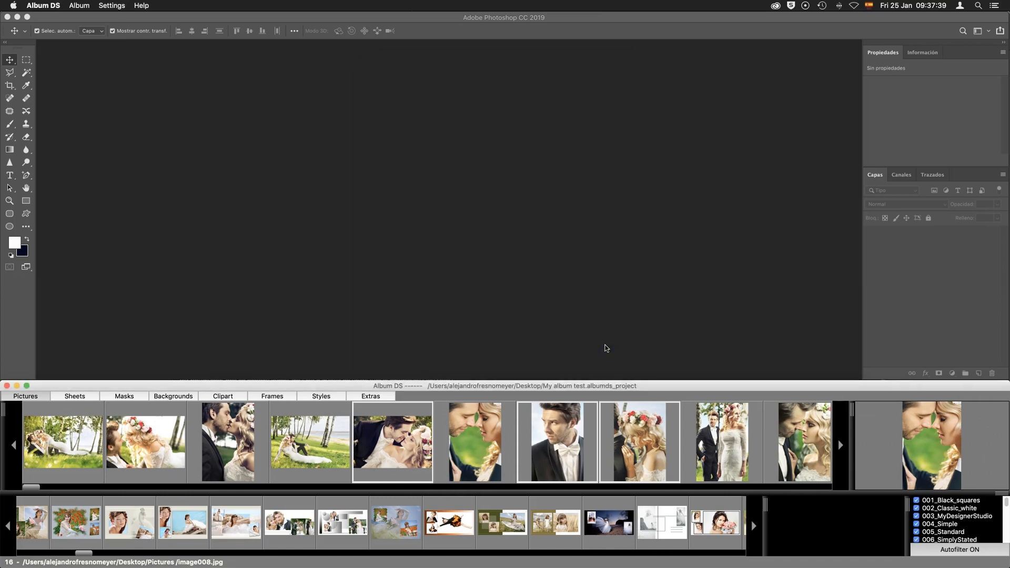
- Fill the template AF_300004_030201.psd from 020_Feeling with the selected pictures image007.jpg, image010.jpg and image011.jpg
{"action": "left_click", "coordinate": [571, 444]}
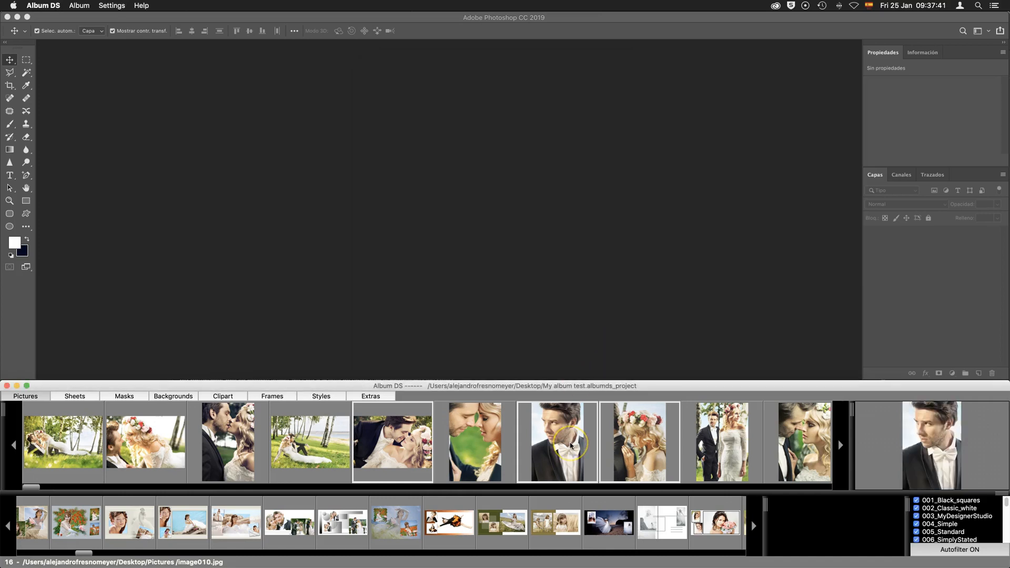
{"action": "left_click", "coordinate": [613, 524]}
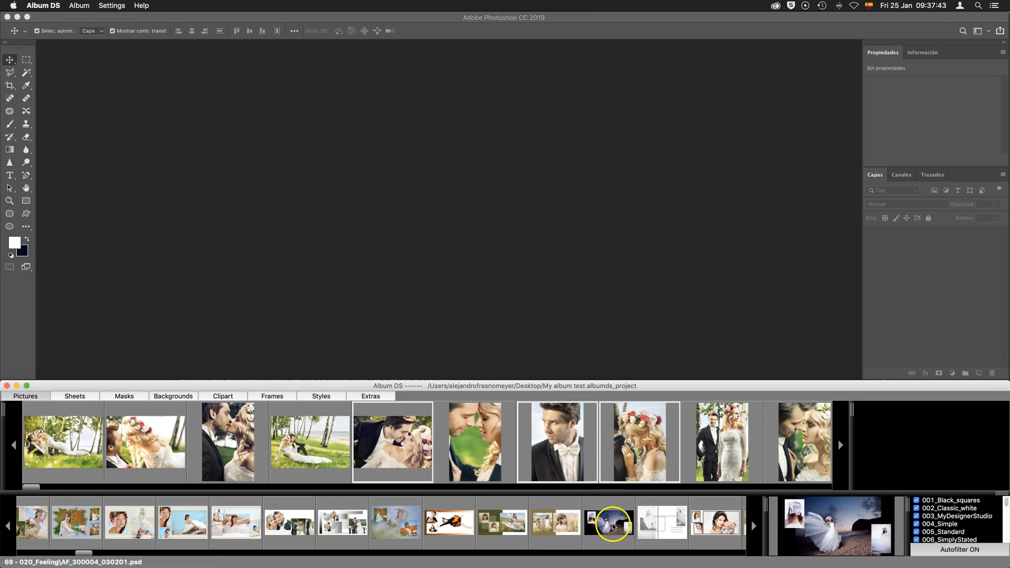
{"action": "left_click_drag", "start_coordinate": [612, 525], "coordinate": [559, 437]}
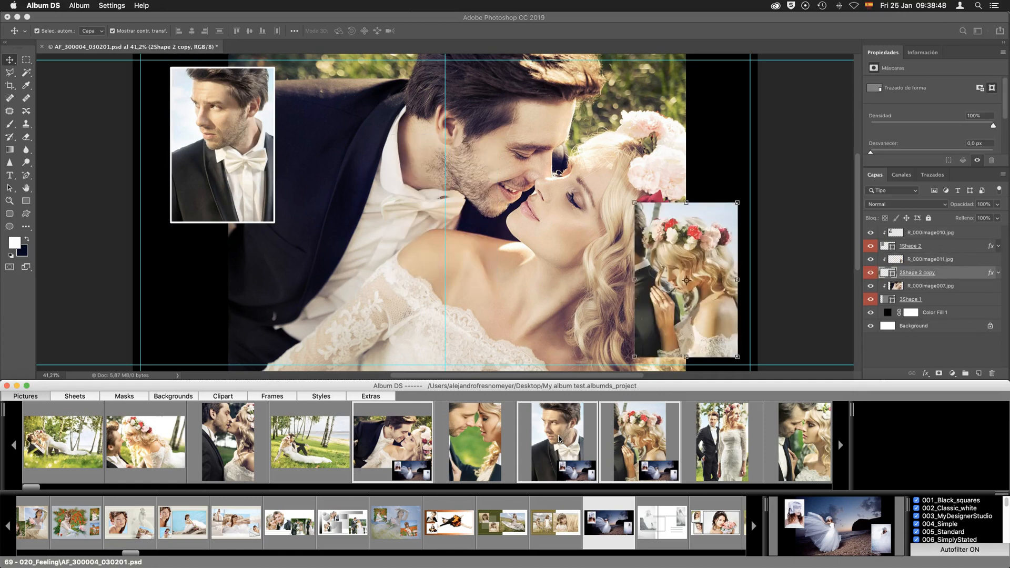
{"action": "left_click", "coordinate": [571, 441]}
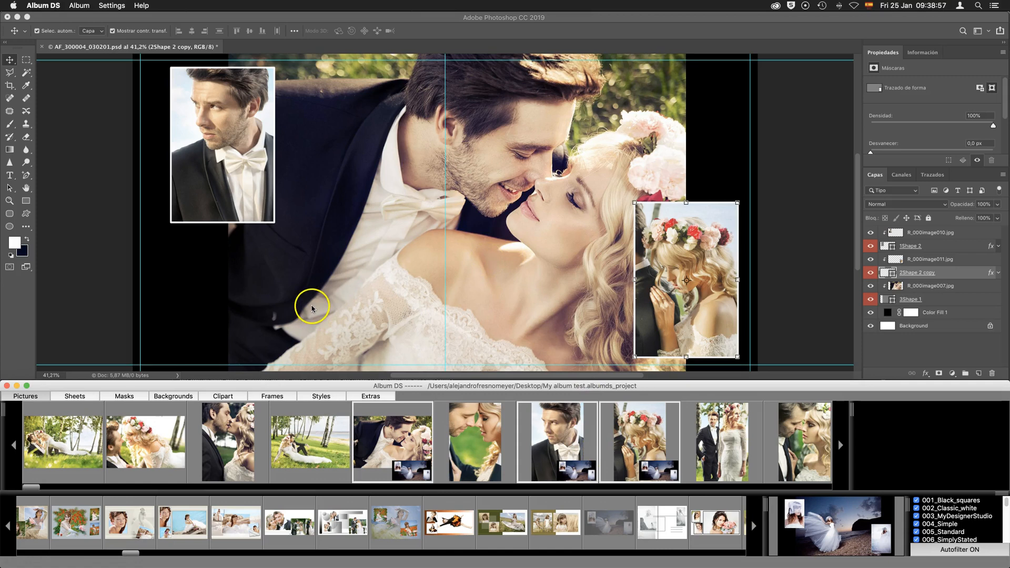
- Save the filled sheet to the Desktop as 0001.psd, adding it to the album's sheets
{"action": "left_click", "coordinate": [76, 396]}
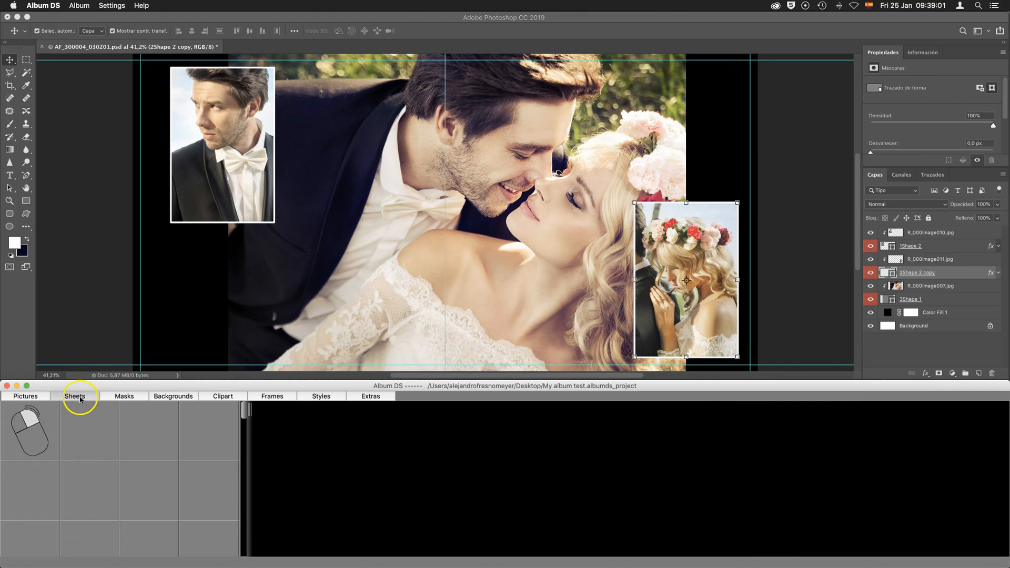
{"action": "right_click", "coordinate": [29, 434]}
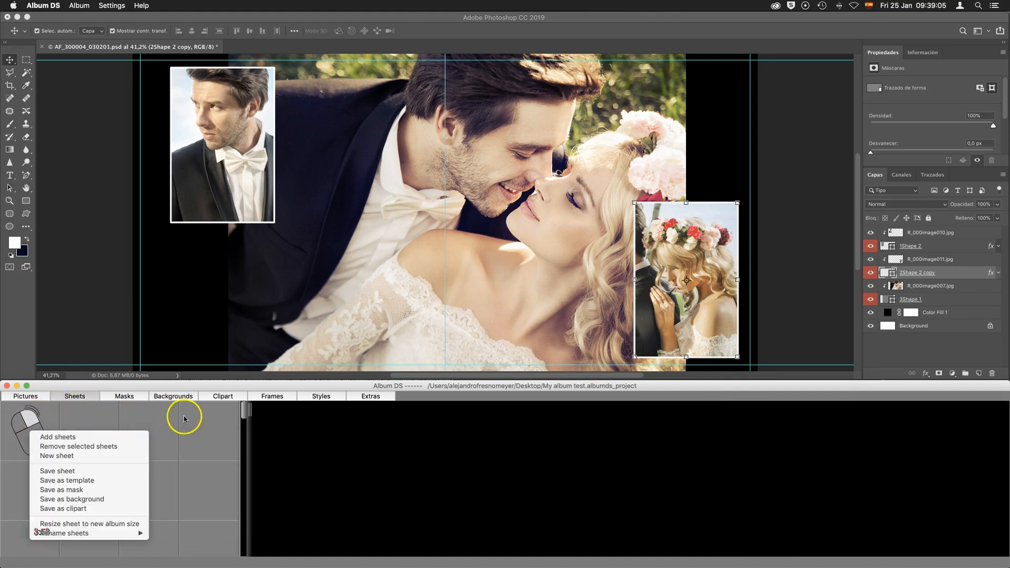
{"action": "left_click", "coordinate": [52, 471]}
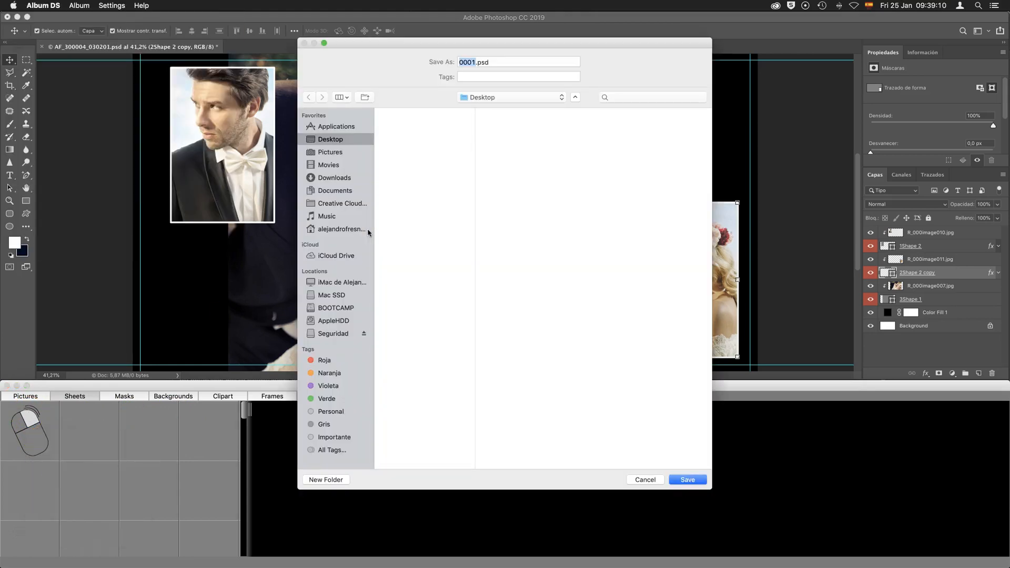
{"action": "left_click", "coordinate": [334, 141]}
{"action": "left_click", "coordinate": [326, 139]}
{"action": "left_click", "coordinate": [365, 141]}
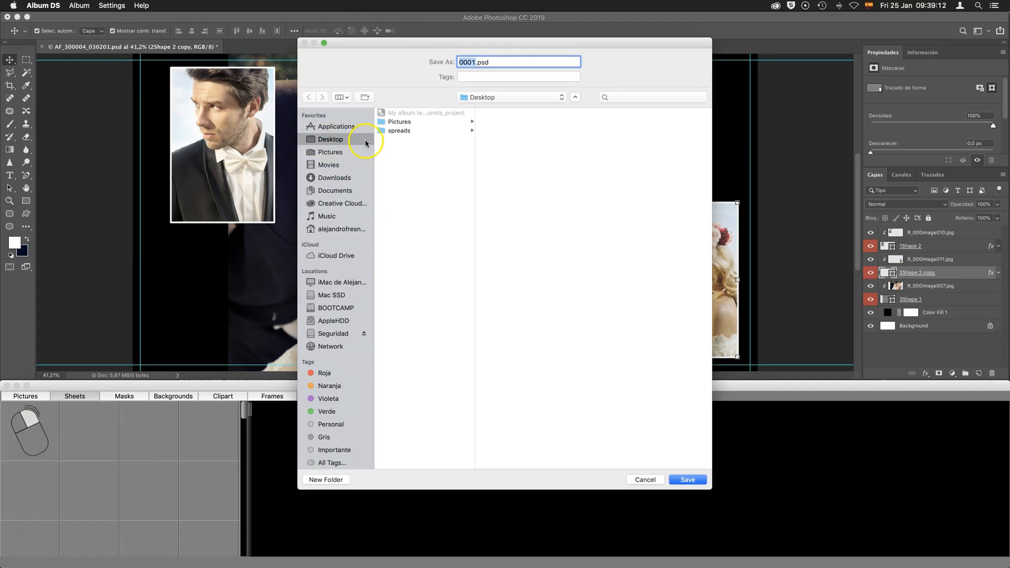
{"action": "left_click", "coordinate": [474, 62]}
{"action": "left_click", "coordinate": [688, 480]}
{"action": "left_click", "coordinate": [687, 480]}
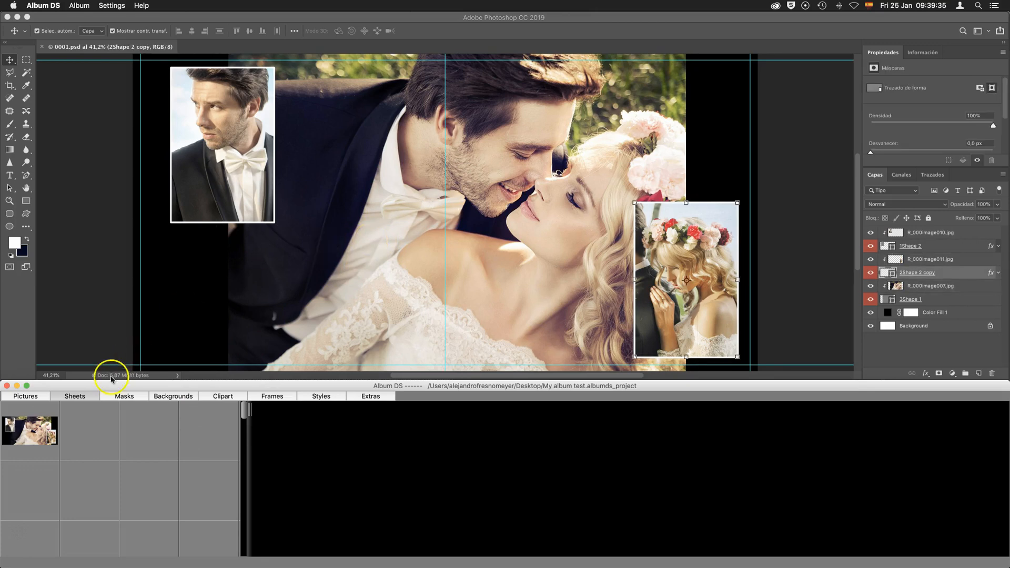
- Check the used-picture marking on image007.jpg, image010.jpg and image011.jpg in the picture strip
{"action": "left_click", "coordinate": [35, 397]}
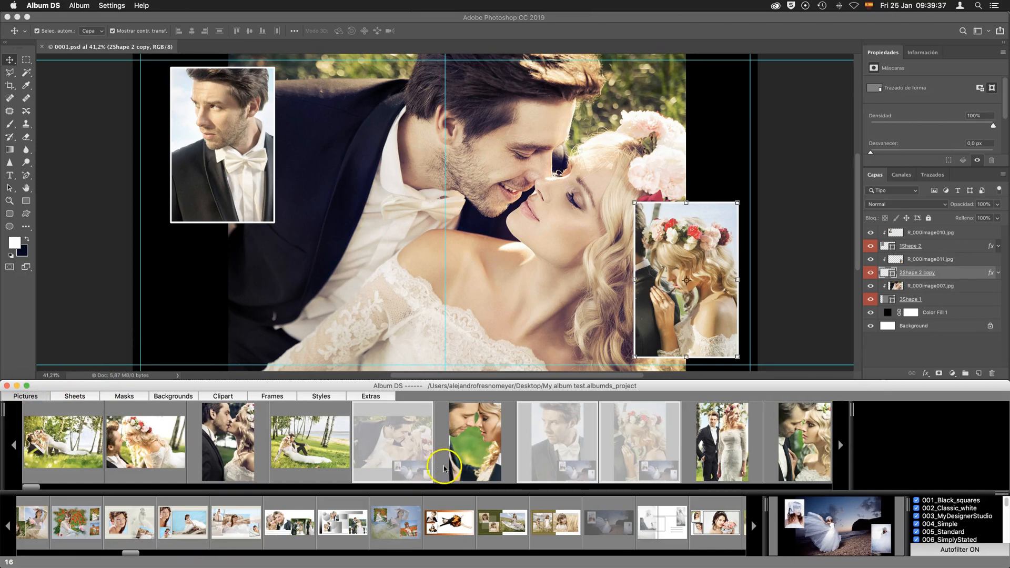
{"action": "left_click", "coordinate": [631, 442]}
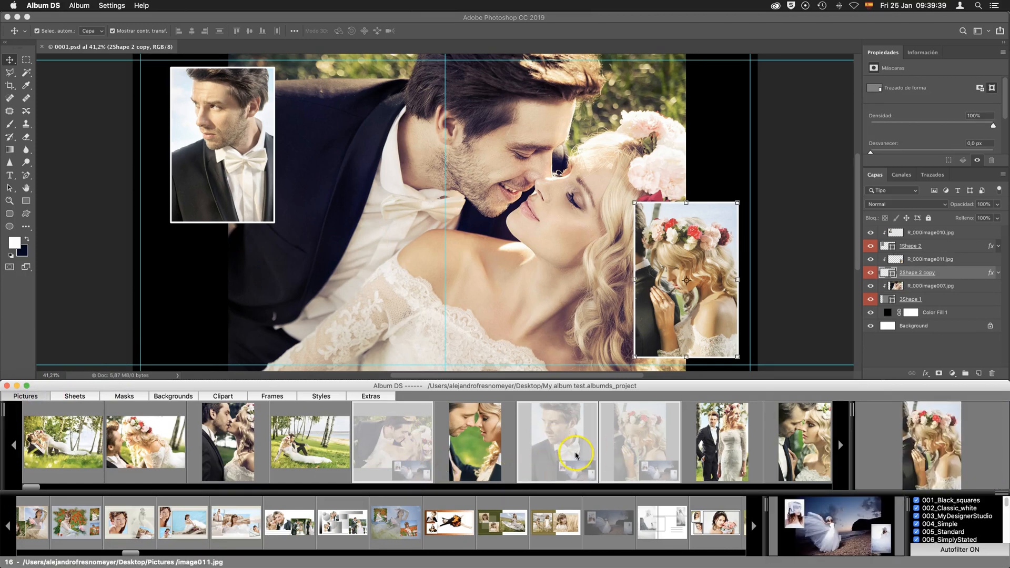
{"action": "left_click", "coordinate": [398, 459]}
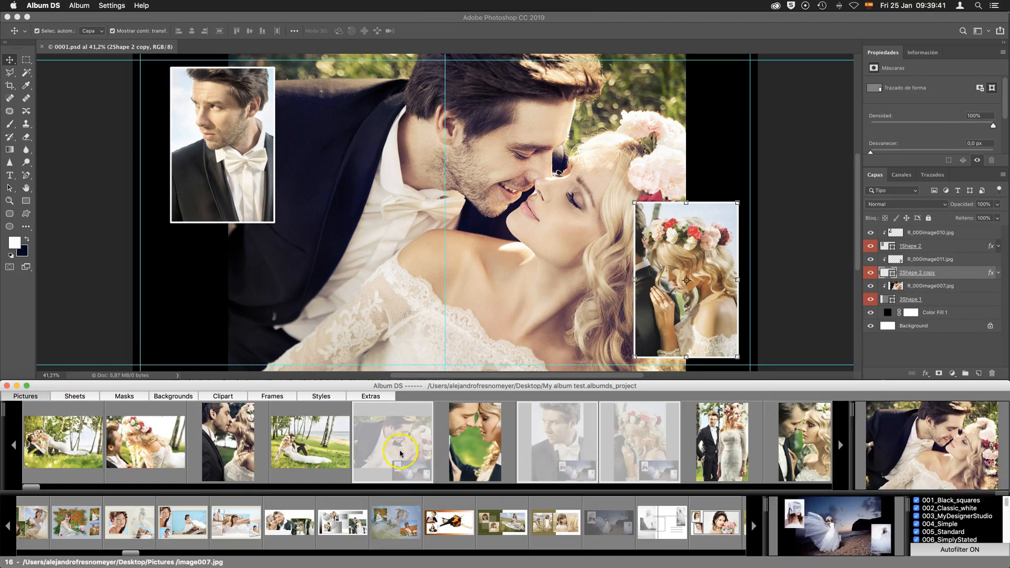
{"action": "left_click", "coordinate": [575, 458]}
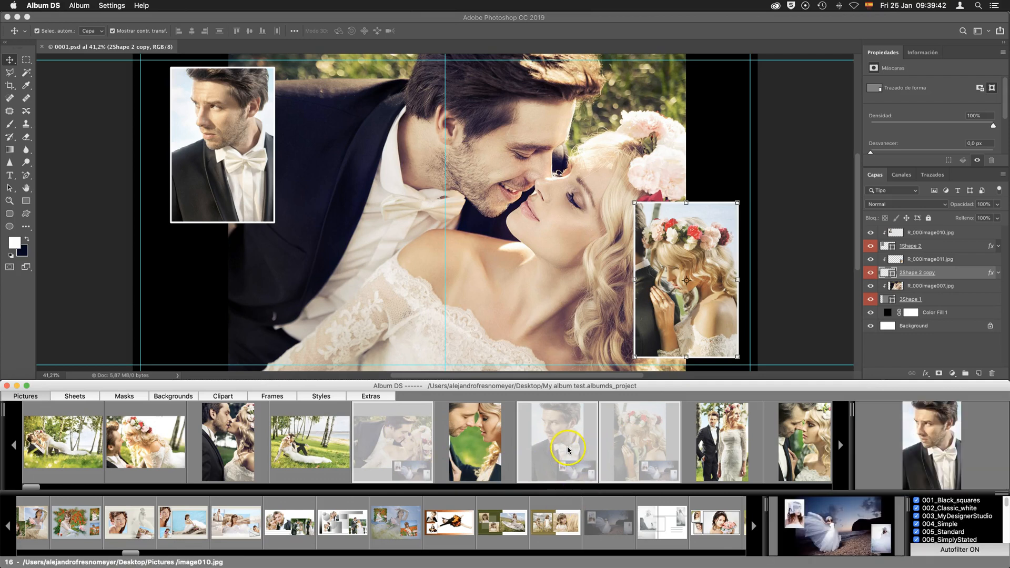
{"action": "left_click", "coordinate": [653, 448]}
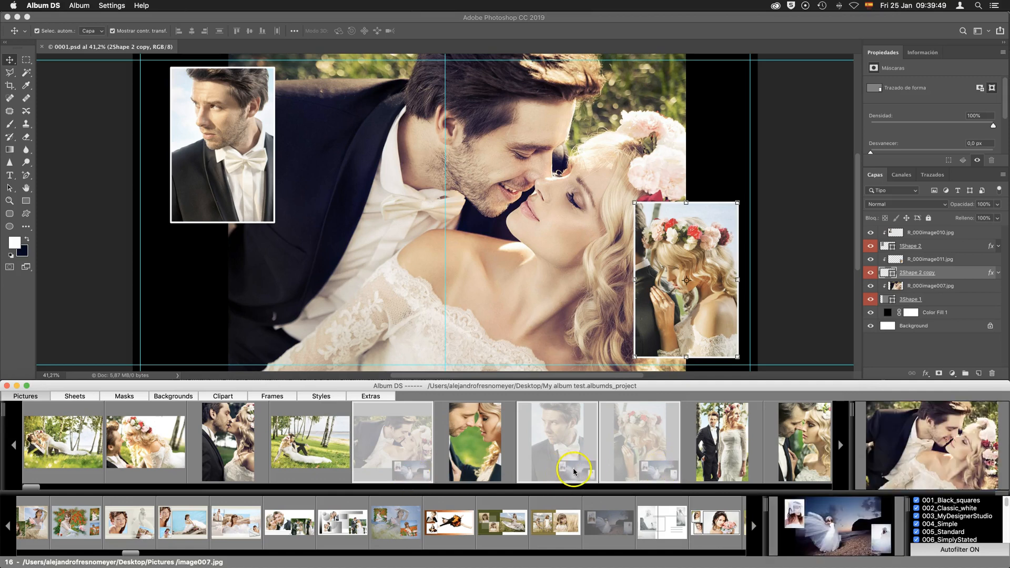
- View the saved sheet 0001.psd among the album sheets and close its document in Photoshop
{"action": "left_click", "coordinate": [74, 397]}
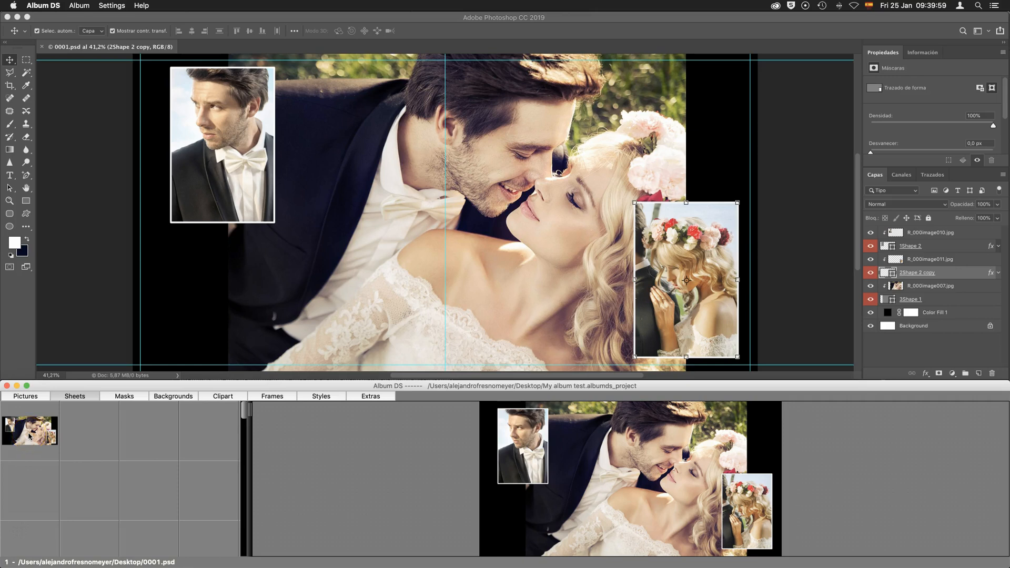
{"action": "left_click", "coordinate": [43, 49]}
{"action": "left_click", "coordinate": [42, 47]}
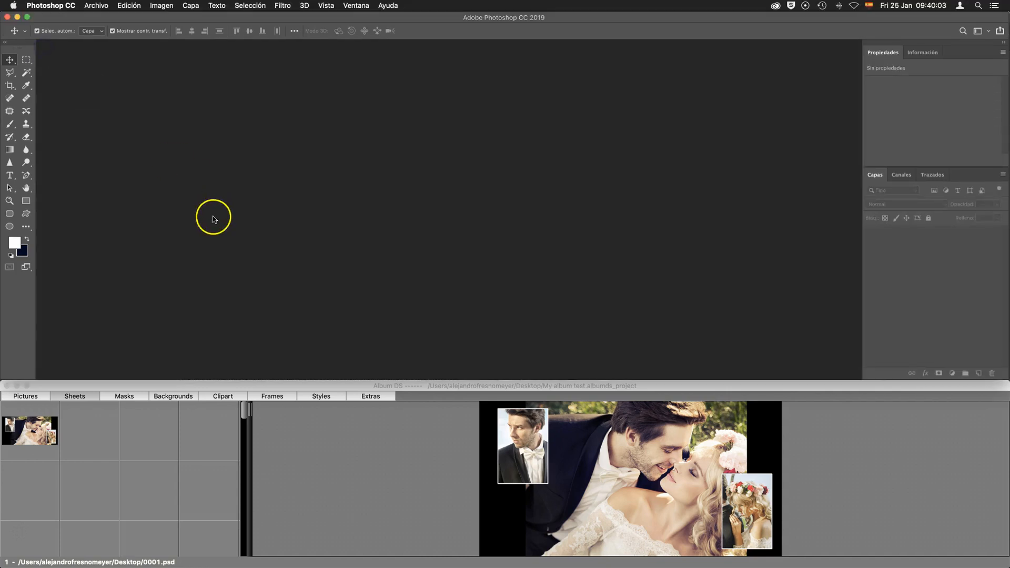
- Reopen the saved sheet 0001.psd in Photoshop from the album sheets and return to the album's pictures
{"action": "left_click", "coordinate": [31, 434]}
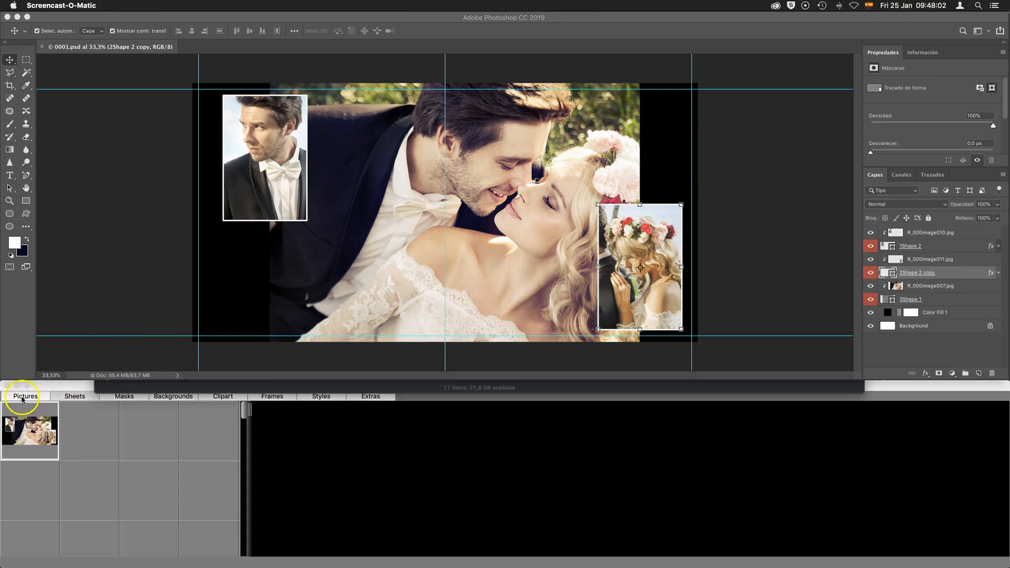
{"action": "left_click", "coordinate": [43, 386]}
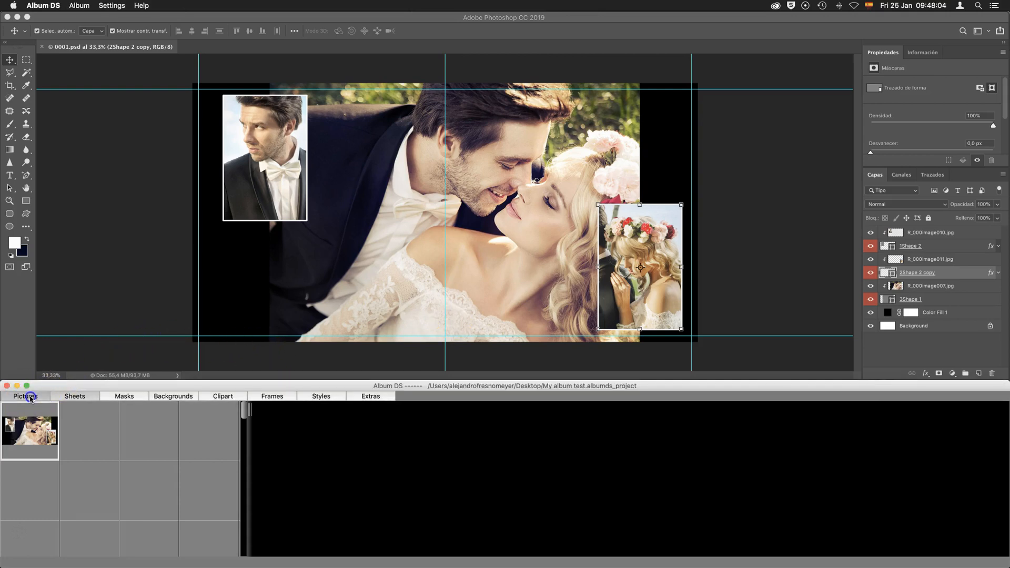
{"action": "left_click", "coordinate": [30, 398]}
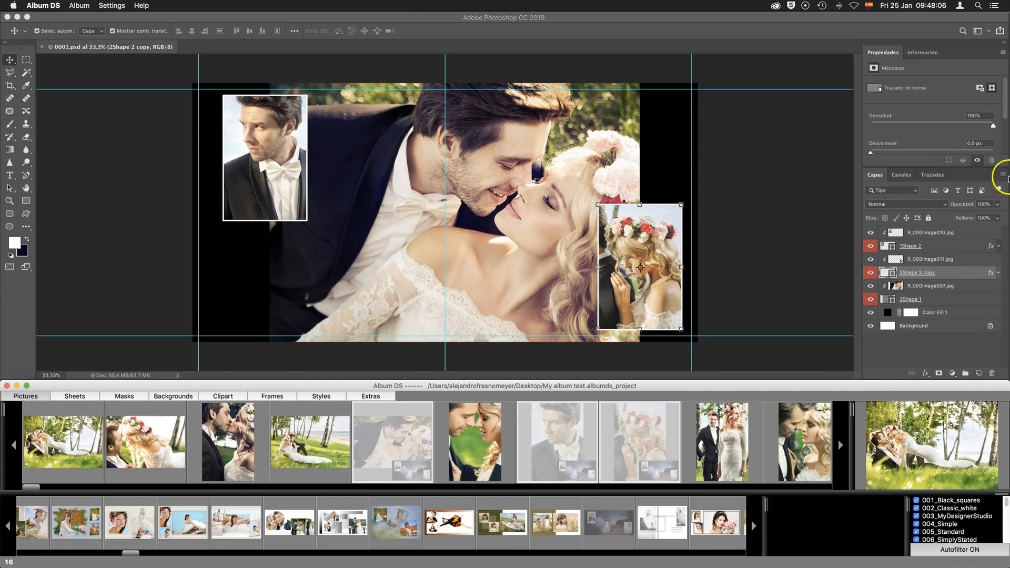
- Close Photoshop's Properties panel group to enlarge the layer list, and close the 0001.psd document
{"action": "left_click", "coordinate": [1002, 54]}
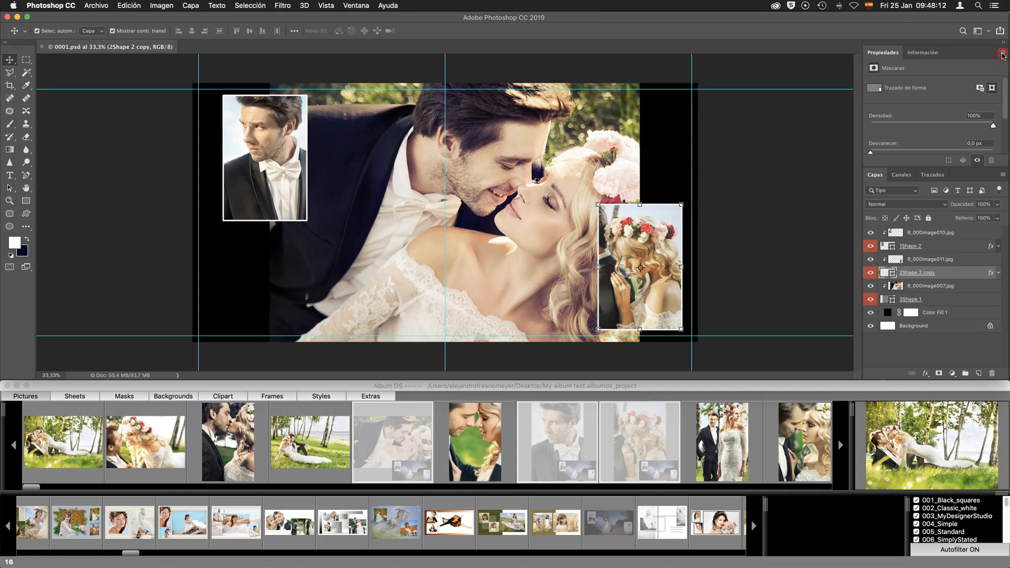
{"action": "left_click", "coordinate": [1002, 55]}
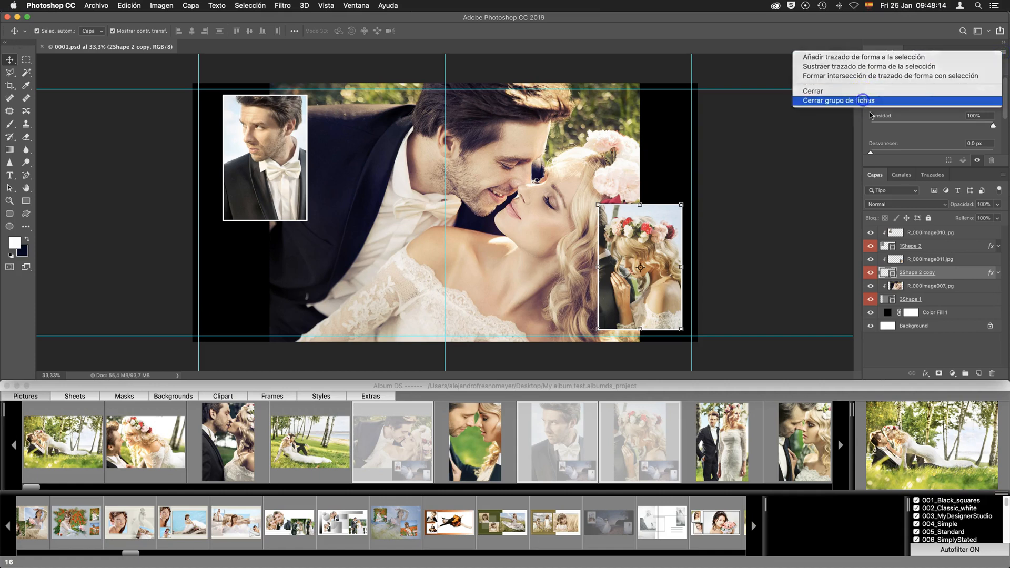
{"action": "left_click", "coordinate": [863, 97]}
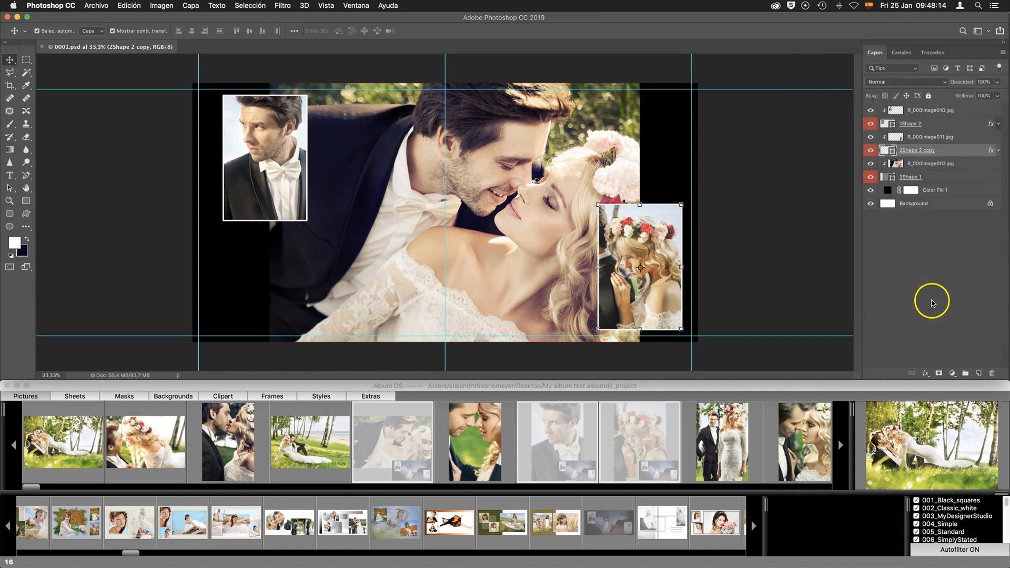
{"action": "left_click", "coordinate": [42, 48]}
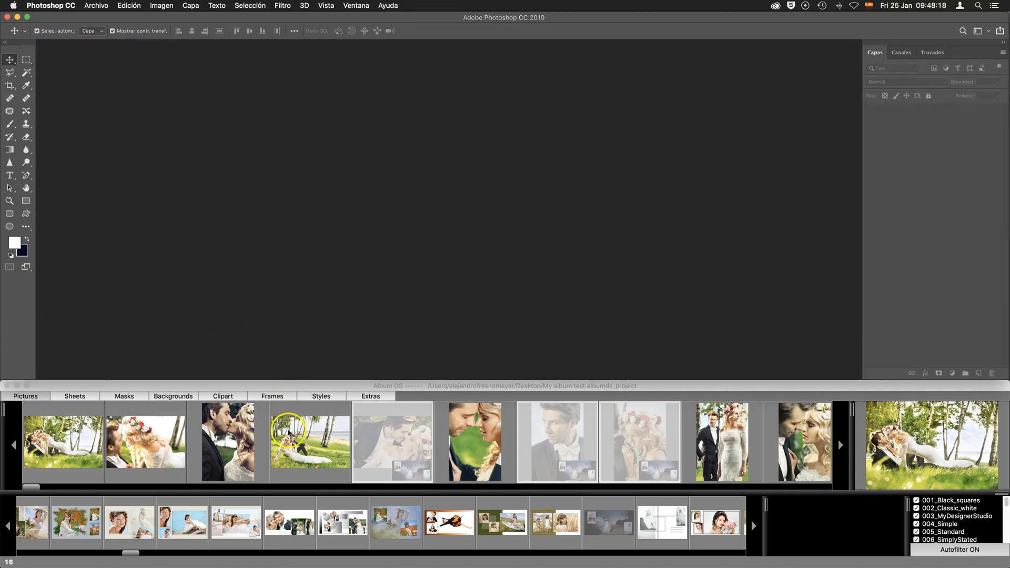
- Select image002.jpg and image004.jpg and open the matching template AF_300033_020101.psd from 020_Feeling in Photoshop
{"action": "left_click", "coordinate": [145, 441]}
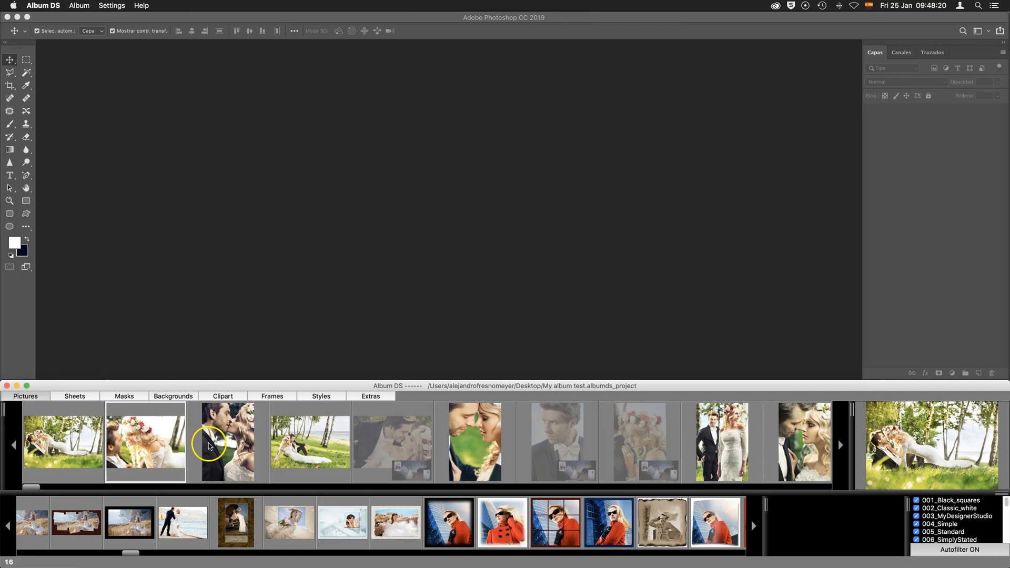
{"action": "left_click", "coordinate": [215, 443], "text": "super"}
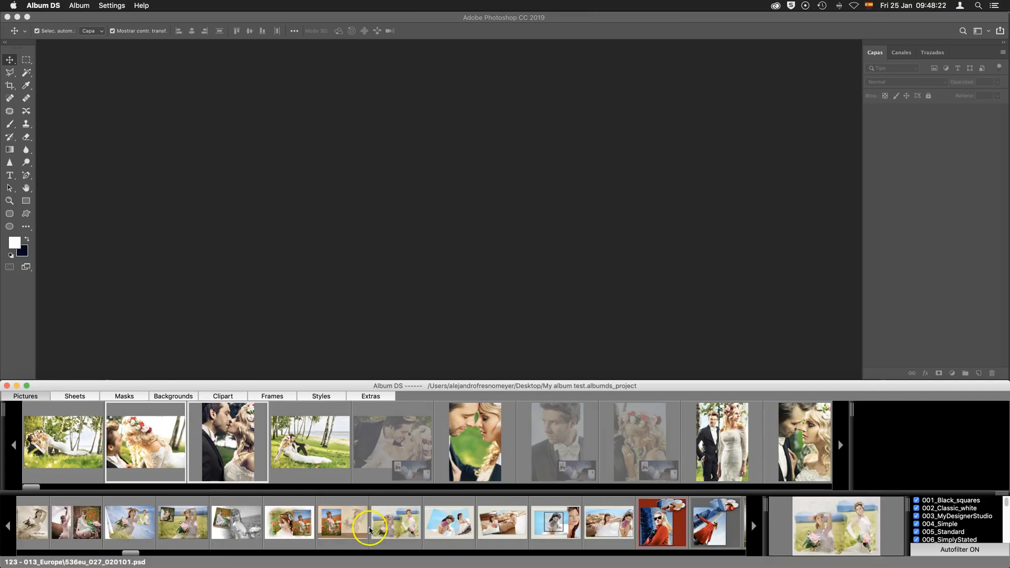
{"action": "scroll", "coordinate": [263, 529], "scroll_direction": "right", "scroll_amount": 2}
{"action": "scroll", "coordinate": [334, 534], "scroll_direction": "right", "scroll_amount": 10}
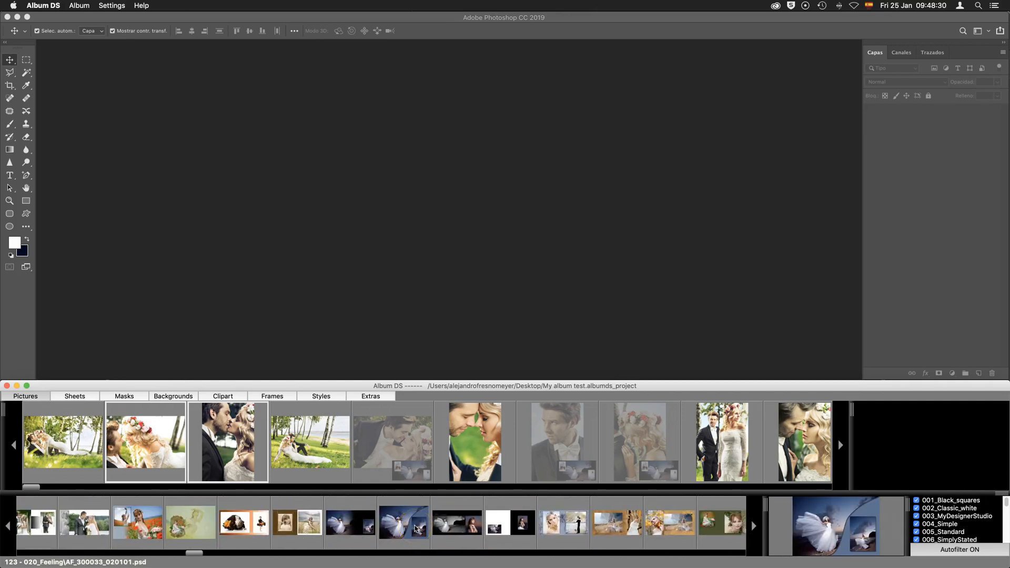
{"action": "left_click", "coordinate": [408, 525]}
{"action": "left_click", "coordinate": [408, 525]}
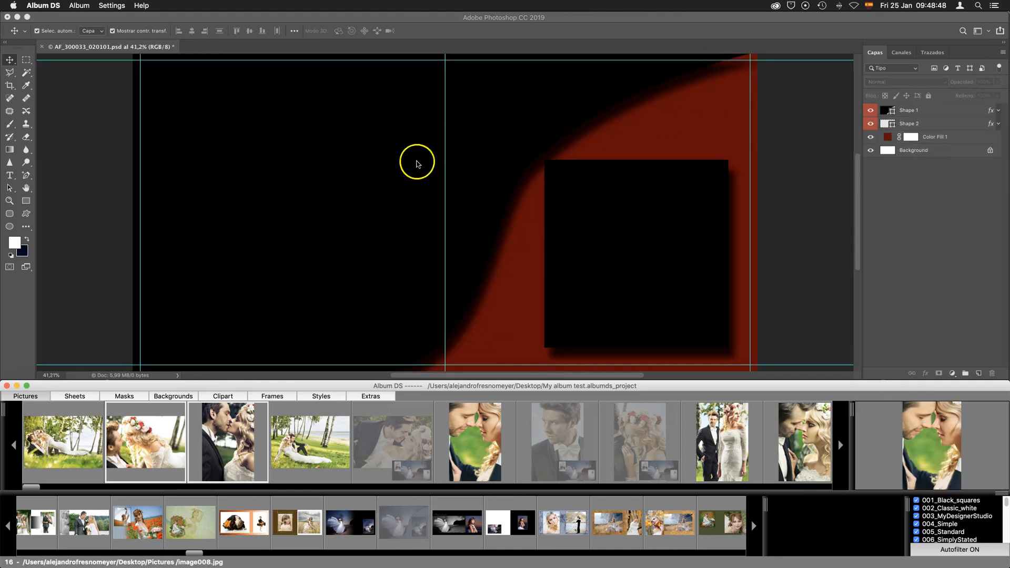
- Check which areas of the template the Shape 1 and Shape 2 layers cover
{"action": "left_click", "coordinate": [912, 112]}
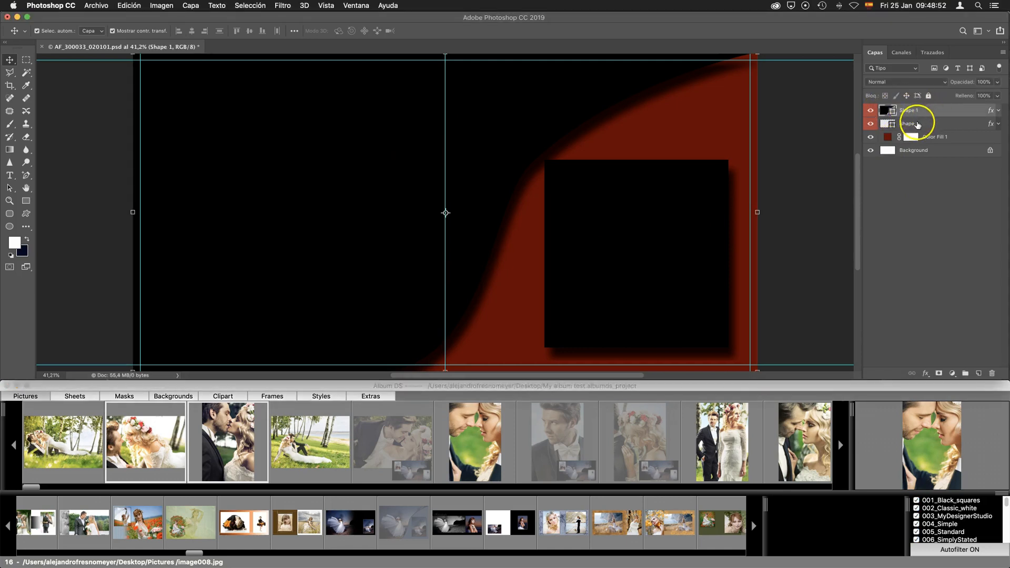
{"action": "left_click", "coordinate": [916, 123]}
{"action": "left_click", "coordinate": [917, 112]}
{"action": "left_click", "coordinate": [897, 124]}
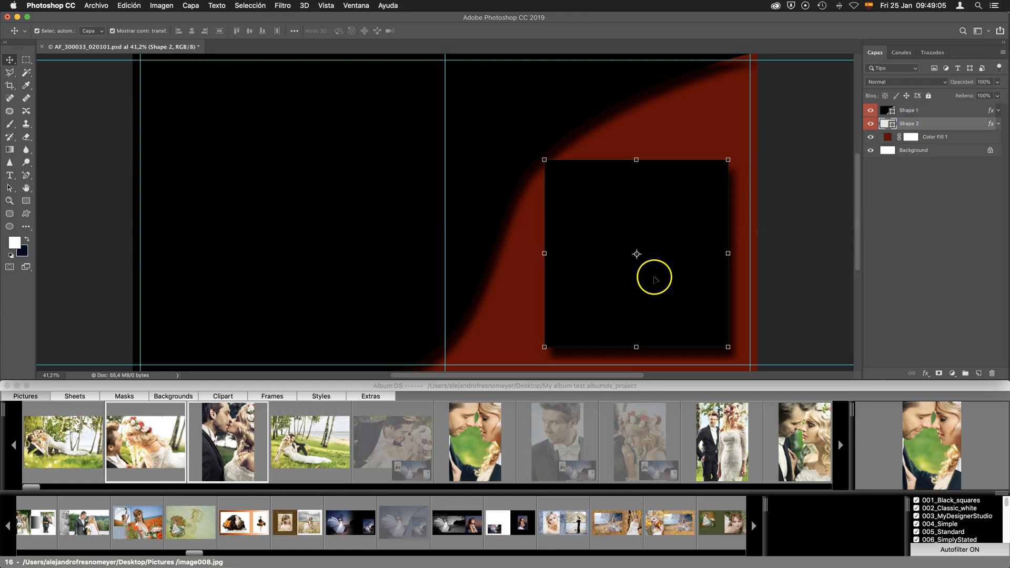
- Place image002.jpg into the template's large curved Shape 1 layer
{"action": "left_click", "coordinate": [913, 111]}
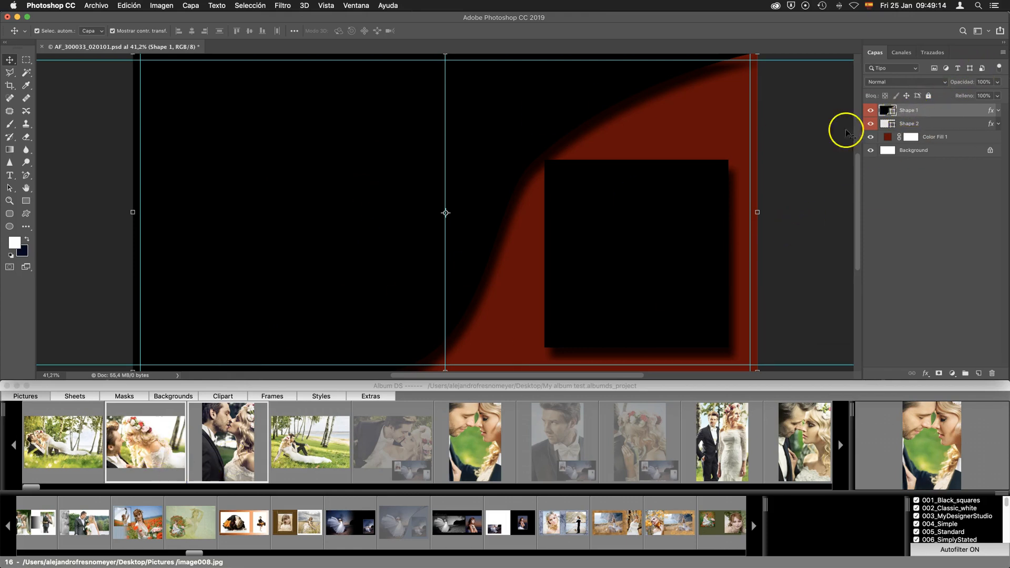
{"action": "left_click", "coordinate": [142, 440]}
{"action": "left_click", "coordinate": [141, 438]}
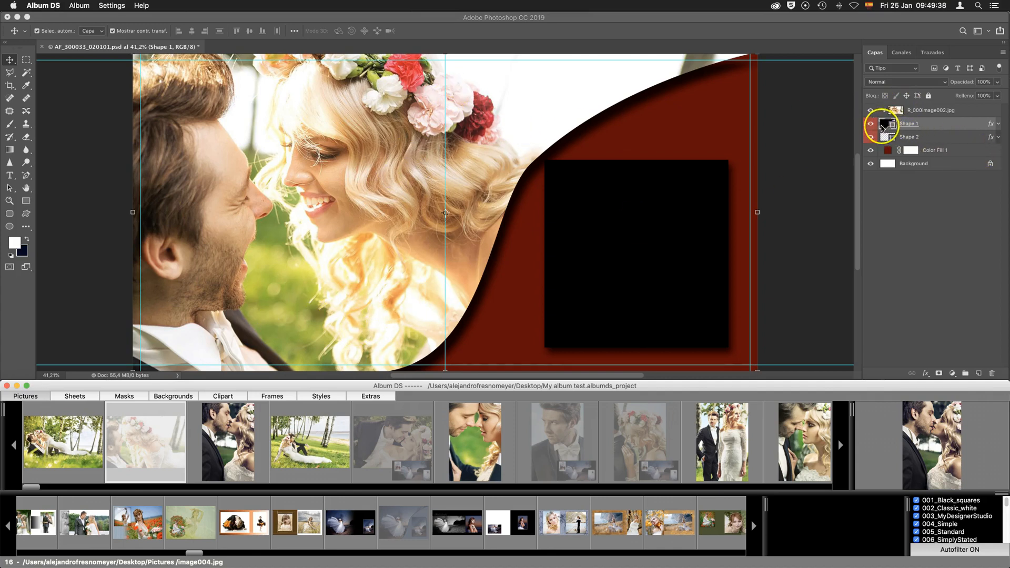
- Place image004.jpg into the template's square Shape 2 layer
{"action": "left_click", "coordinate": [897, 135]}
{"action": "left_click", "coordinate": [899, 137]}
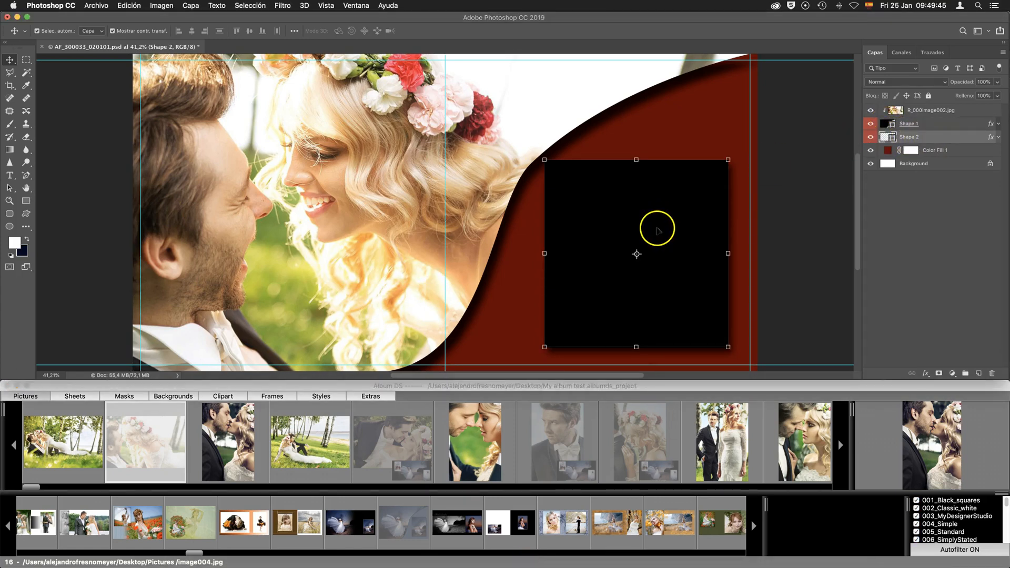
{"action": "left_click", "coordinate": [232, 446]}
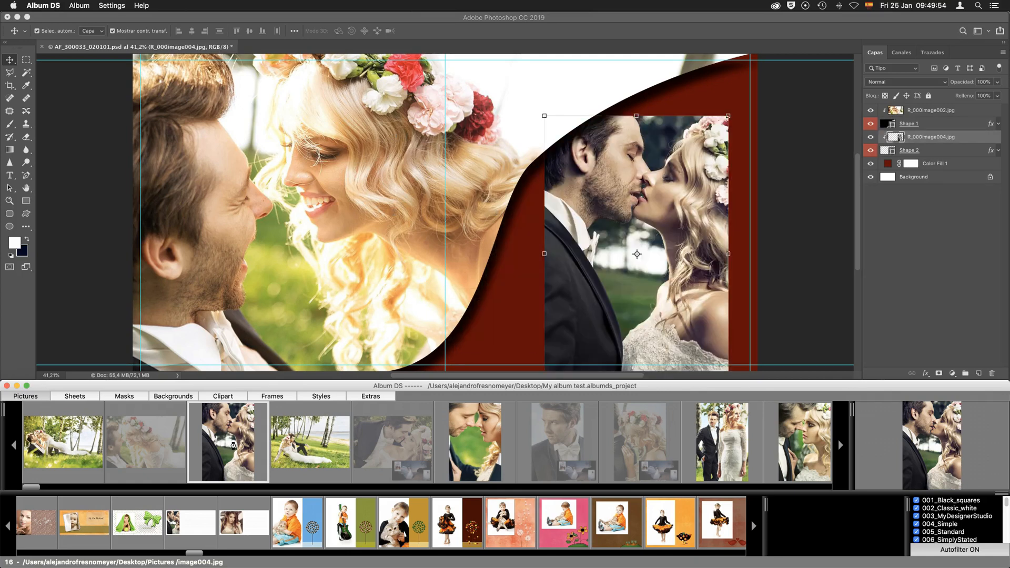
{"action": "left_click", "coordinate": [919, 138]}
{"action": "left_click", "coordinate": [920, 138]}
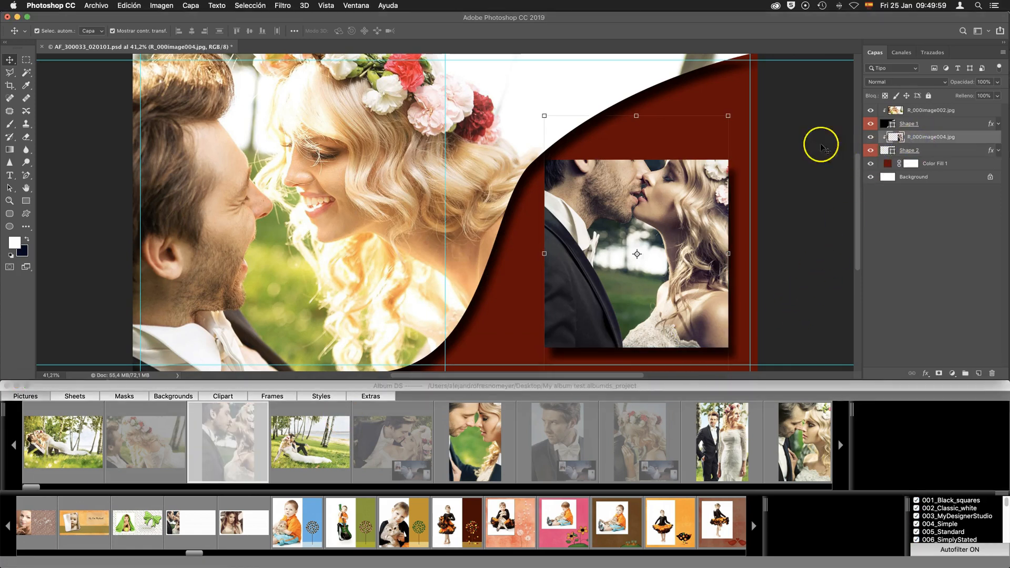
- Enlarge image004.jpg to about 114% and shift it down inside the square so both faces are well framed
{"action": "left_click_drag", "start_coordinate": [636, 177], "coordinate": [633, 215]}
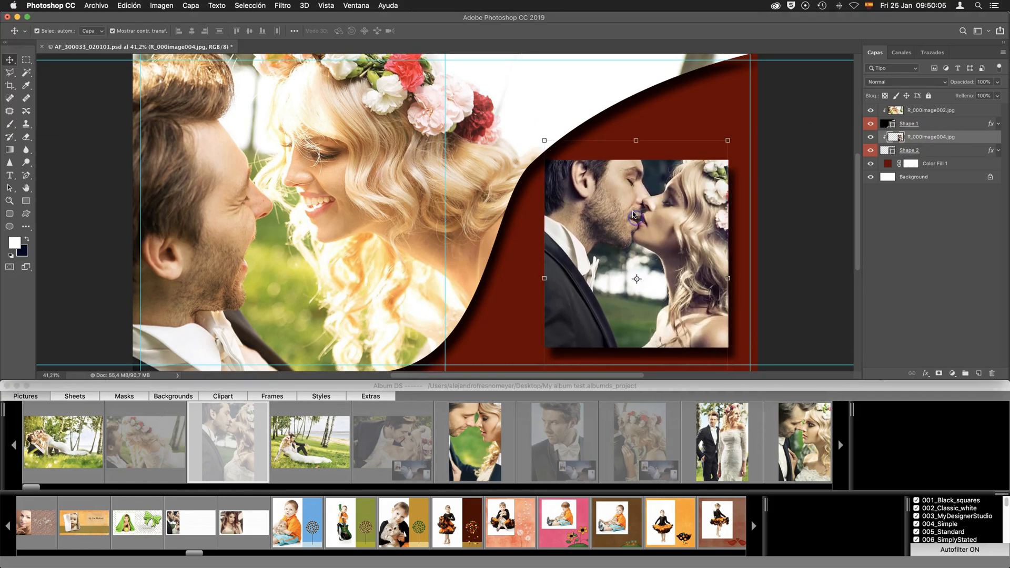
{"action": "left_click", "coordinate": [543, 141]}
{"action": "left_click_drag", "start_coordinate": [539, 134], "coordinate": [521, 126]}
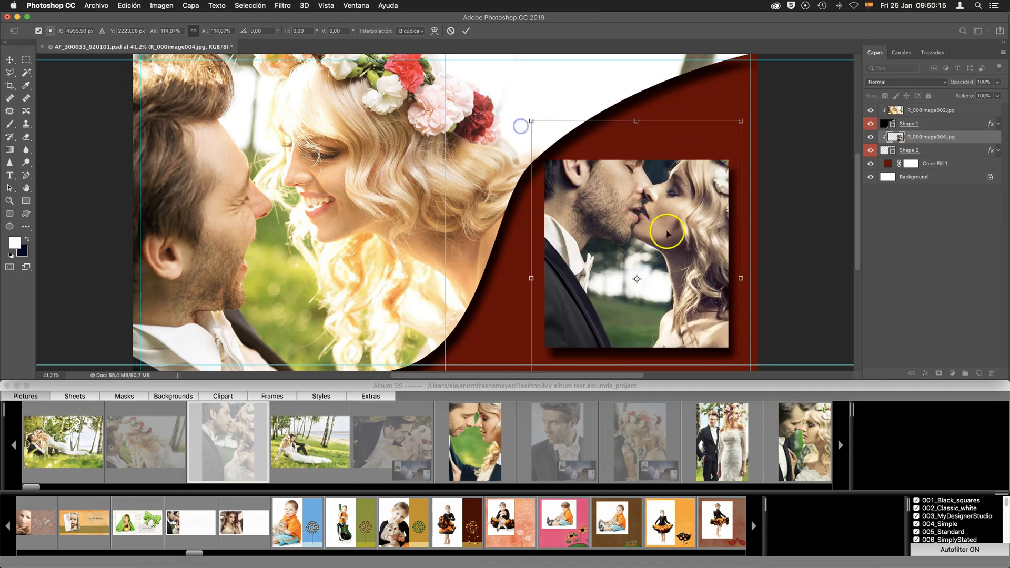
{"action": "left_click_drag", "start_coordinate": [648, 197], "coordinate": [647, 225]}
{"action": "key", "text": "Return"}
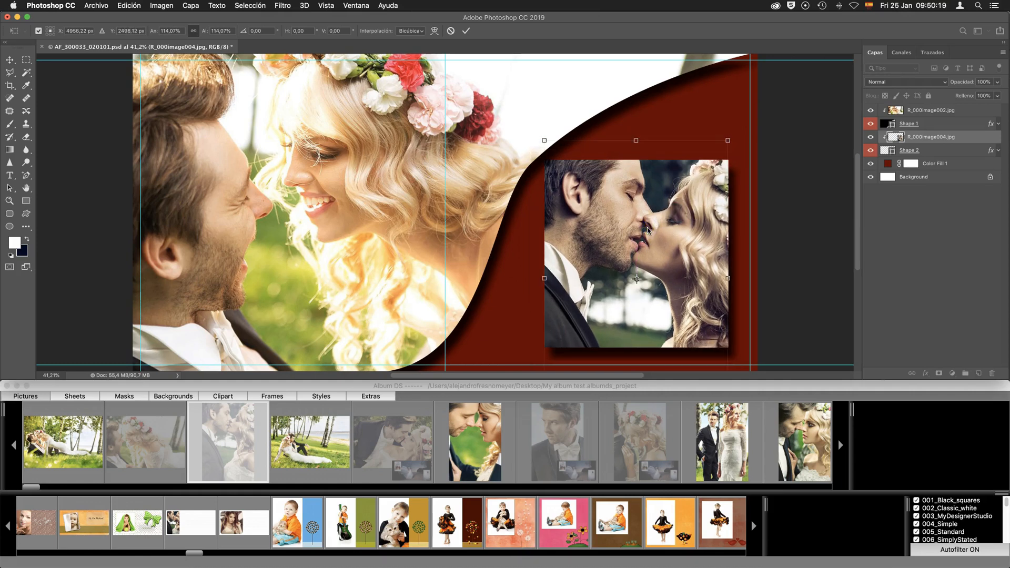
{"action": "left_click", "coordinate": [914, 177]}
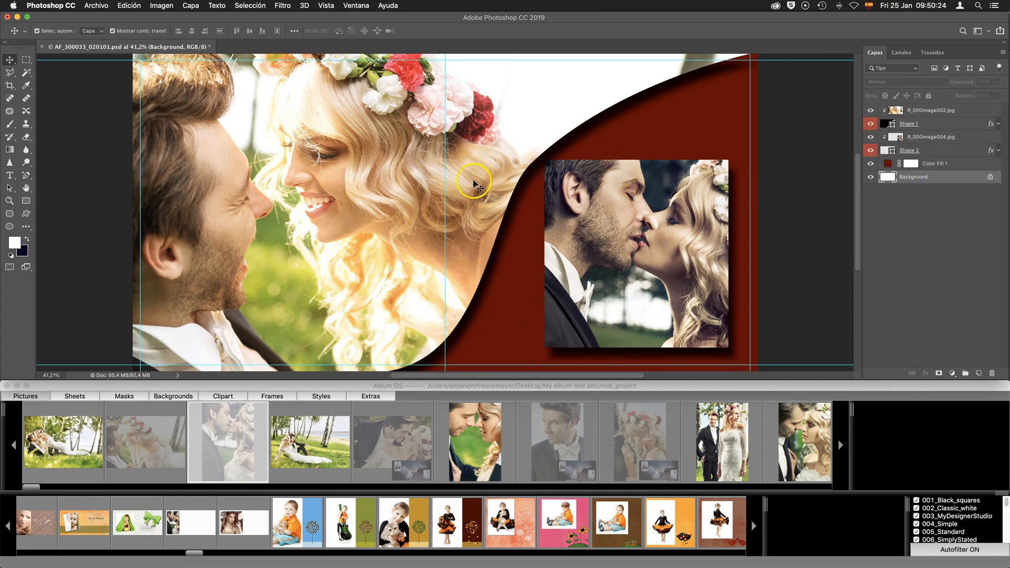
- Save the filled two-picture template as a sheet of the album in Album DS
{"action": "left_click", "coordinate": [85, 397]}
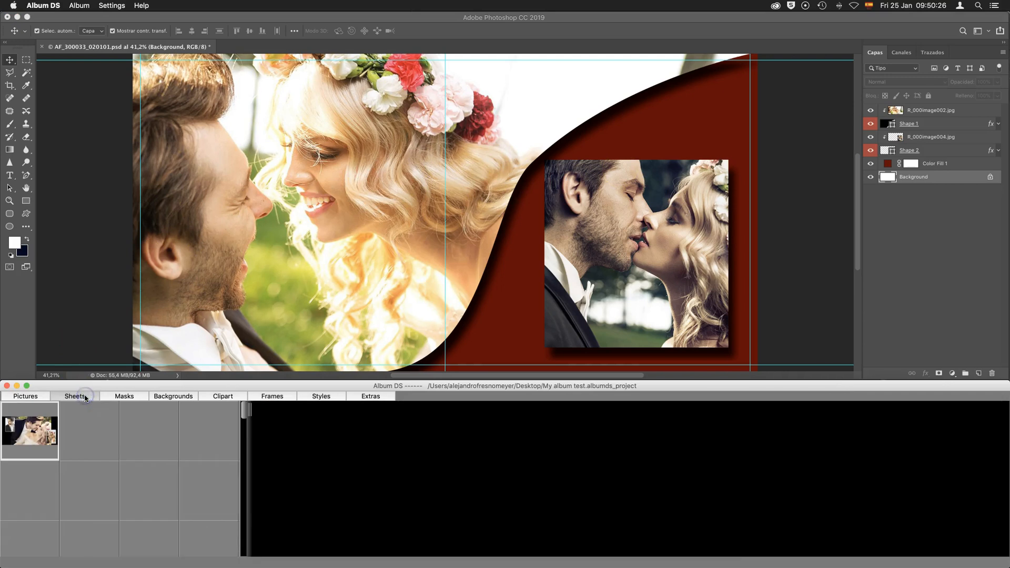
{"action": "left_click", "coordinate": [28, 429]}
{"action": "right_click", "coordinate": [29, 429]}
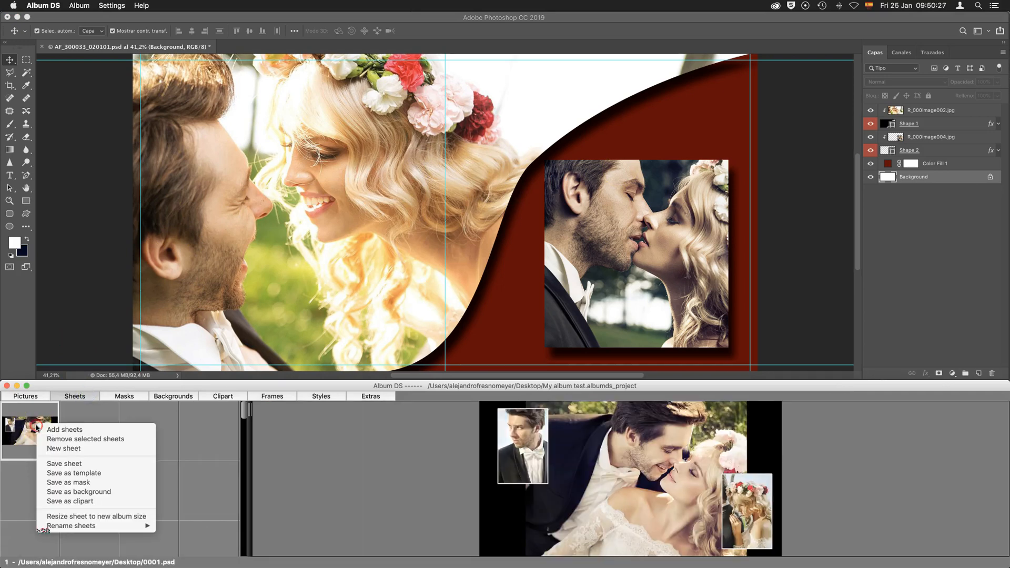
{"action": "left_click", "coordinate": [59, 465]}
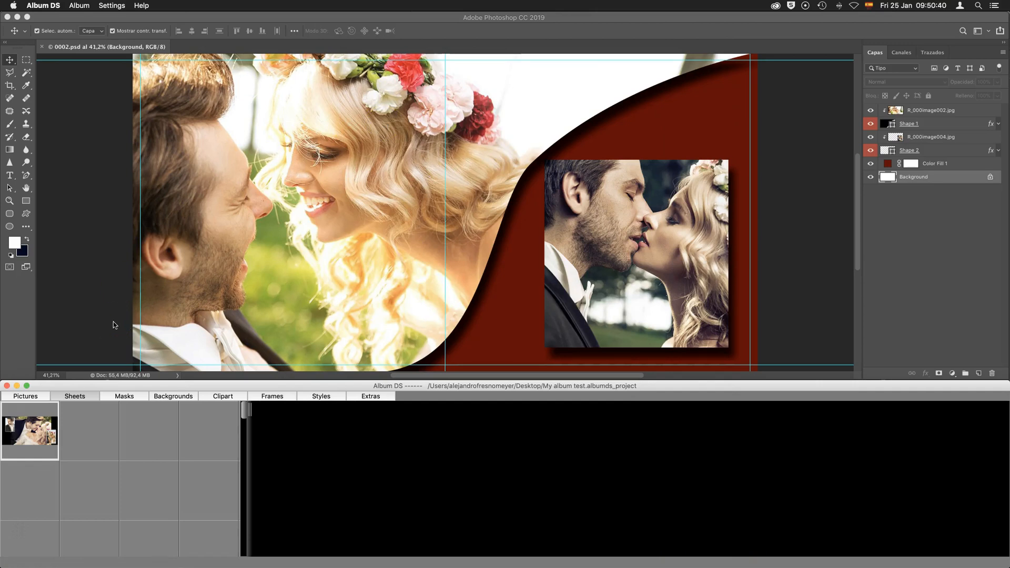
- Preview the album's first and second saved sheets in turn to compare them
{"action": "left_click", "coordinate": [30, 434]}
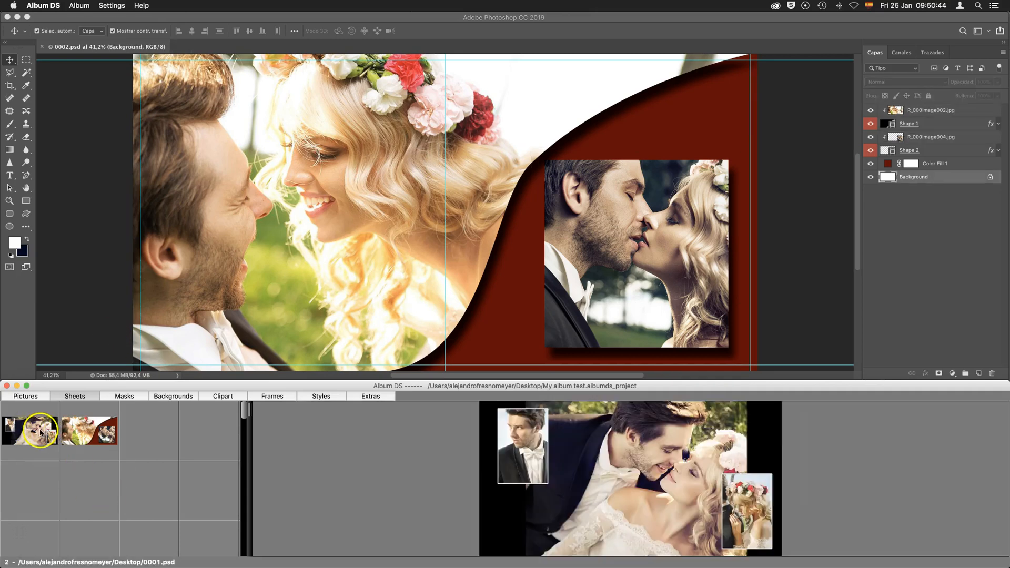
{"action": "left_click", "coordinate": [97, 432]}
{"action": "left_click", "coordinate": [30, 431]}
{"action": "left_click", "coordinate": [95, 430]}
{"action": "left_click", "coordinate": [30, 413]}
- Return to the album's pictures and close the 0002.psd document in Photoshop
{"action": "left_click", "coordinate": [25, 396]}
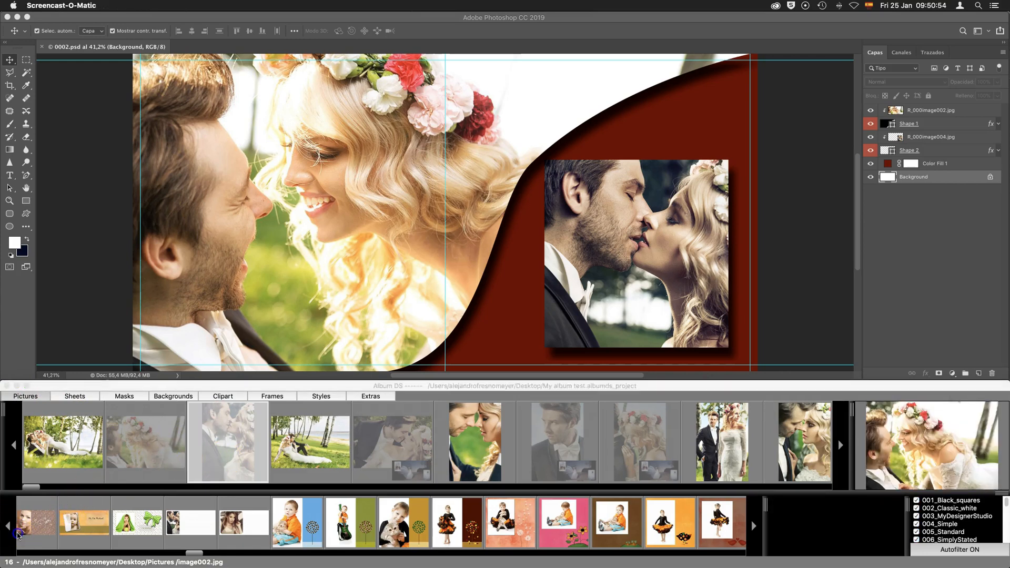
{"action": "left_click", "coordinate": [68, 388]}
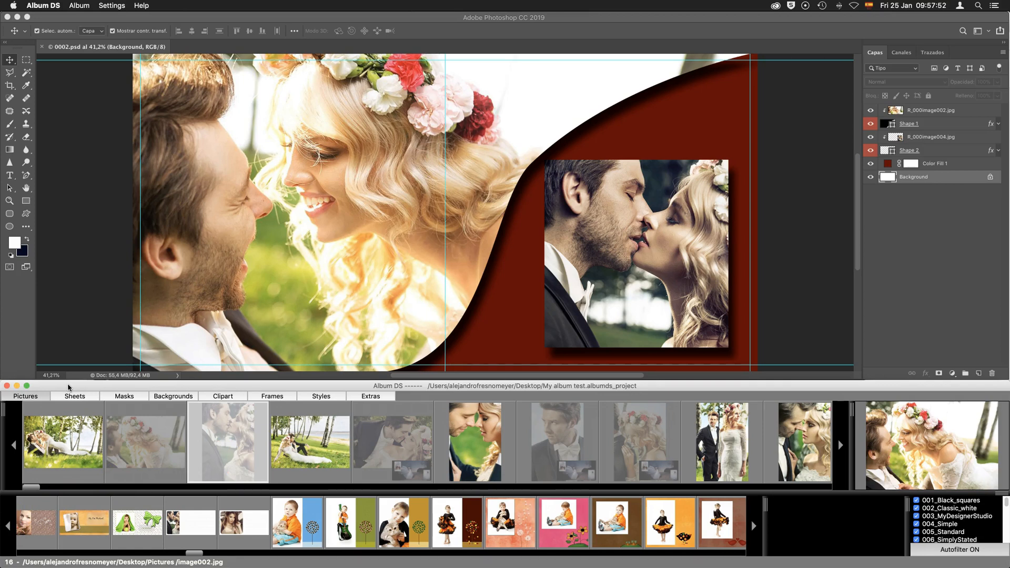
{"action": "left_click", "coordinate": [42, 46]}
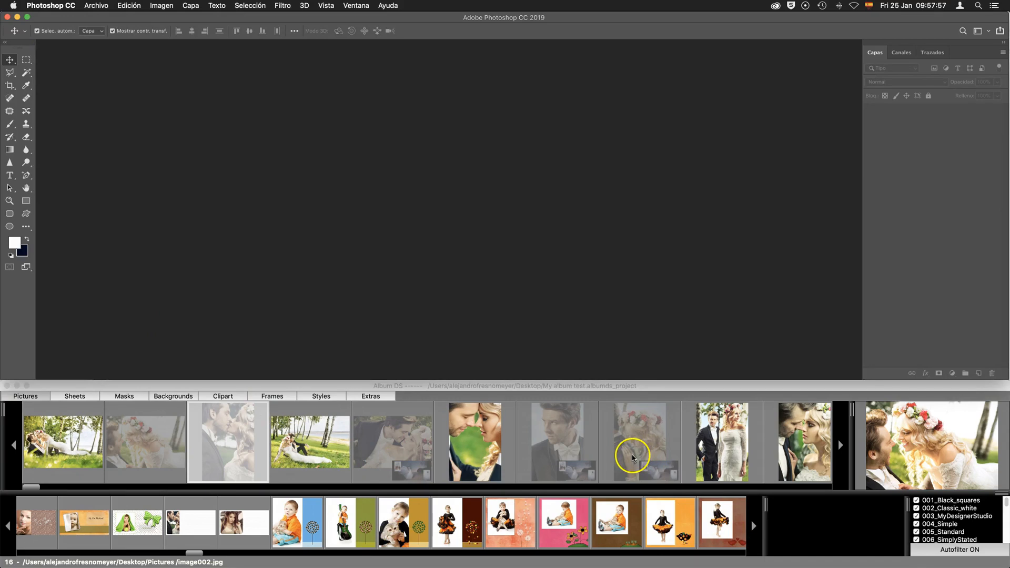
- Select the pictures image010.jpg to image013.jpg and open the matching four-shape template S10_040400.psd
{"action": "scroll", "coordinate": [658, 450], "scroll_direction": "right", "scroll_amount": 5}
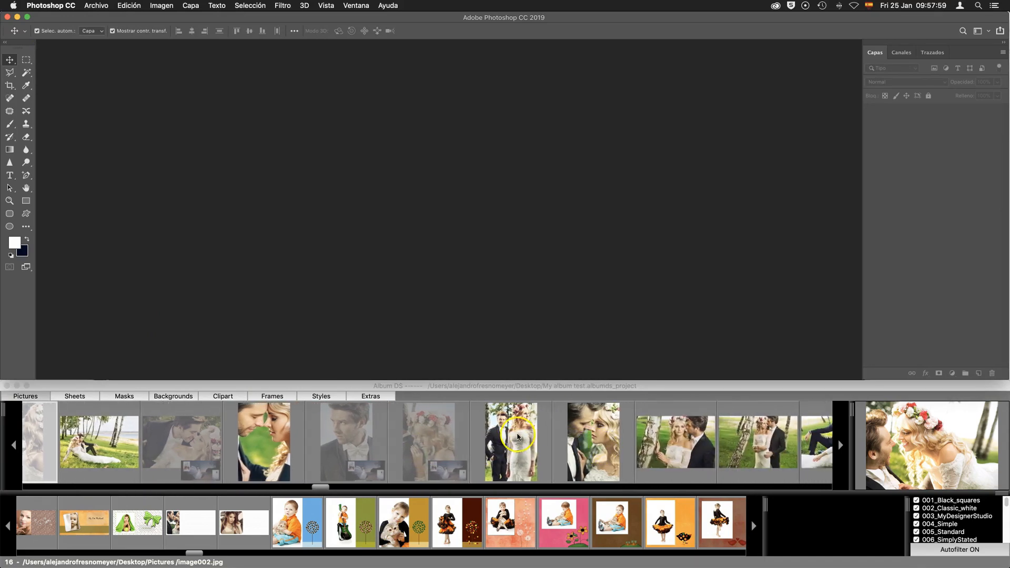
{"action": "left_click", "coordinate": [336, 436]}
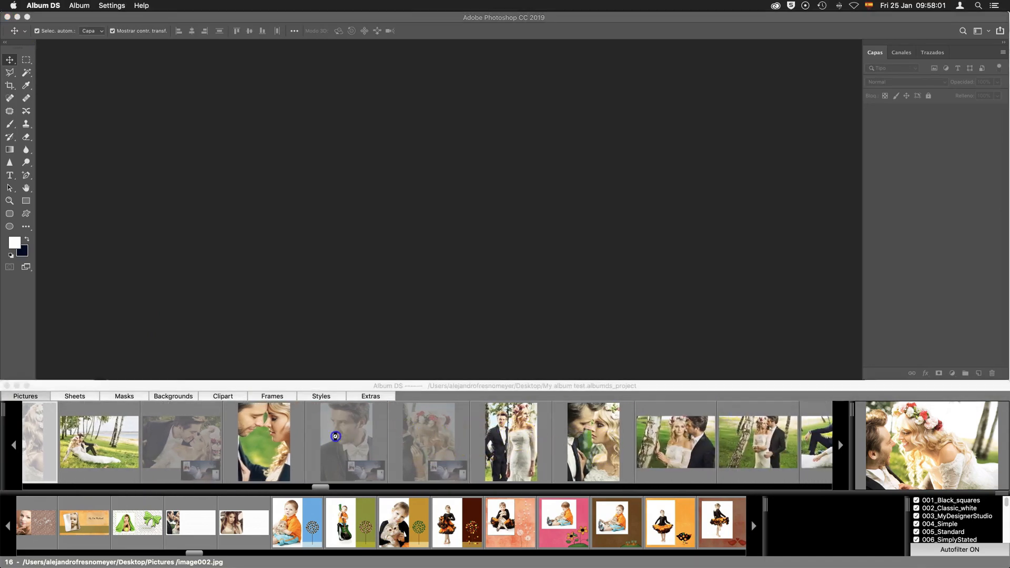
{"action": "left_click", "coordinate": [502, 435]}
{"action": "left_click", "coordinate": [571, 435], "text": "shift"}
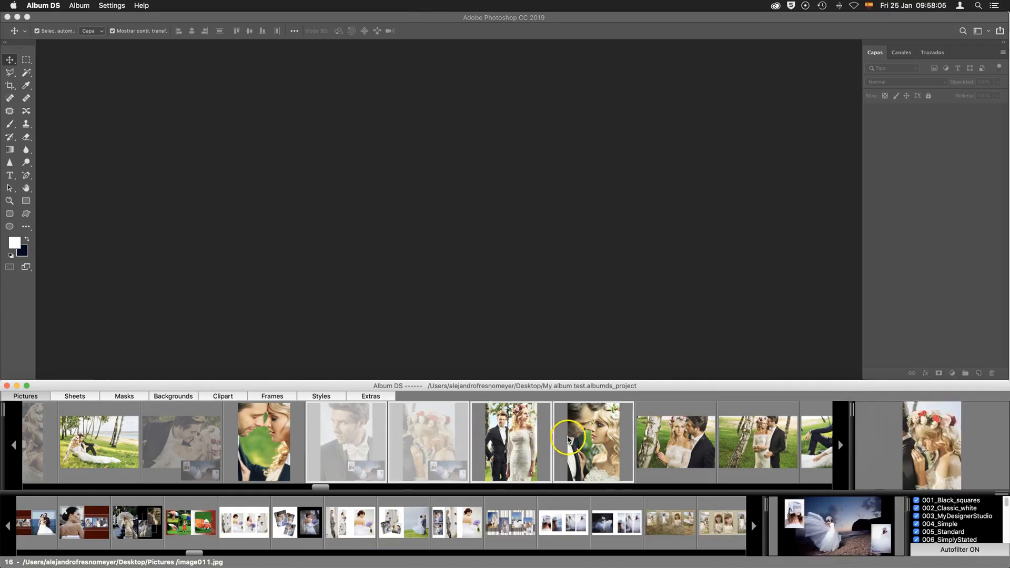
{"action": "left_click", "coordinate": [562, 523]}
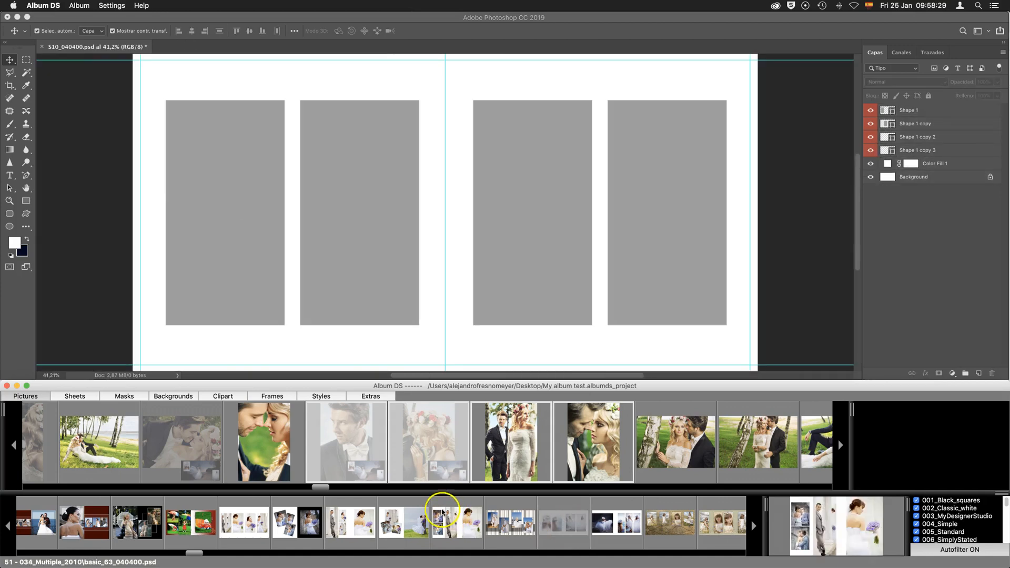
- Autofill the open four-shape template with the selected pictures
{"action": "left_click", "coordinate": [343, 433]}
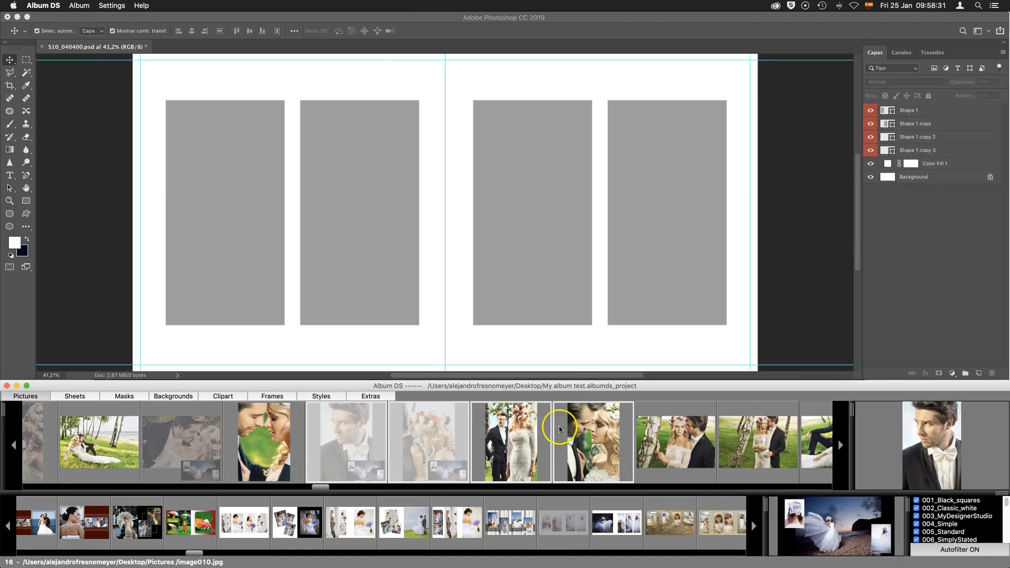
{"action": "right_click", "coordinate": [352, 428]}
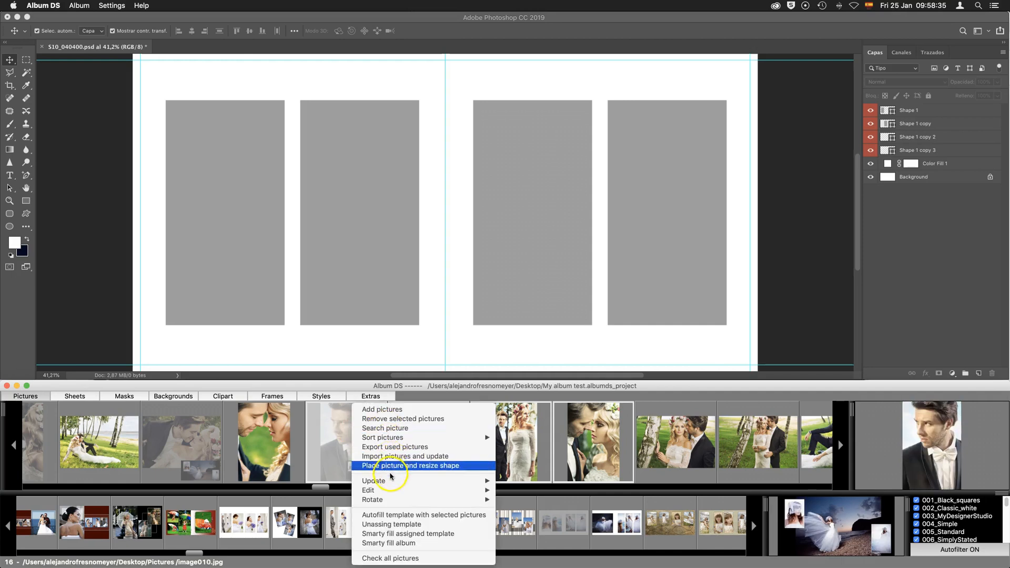
{"action": "mouse_move", "coordinate": [392, 489]}
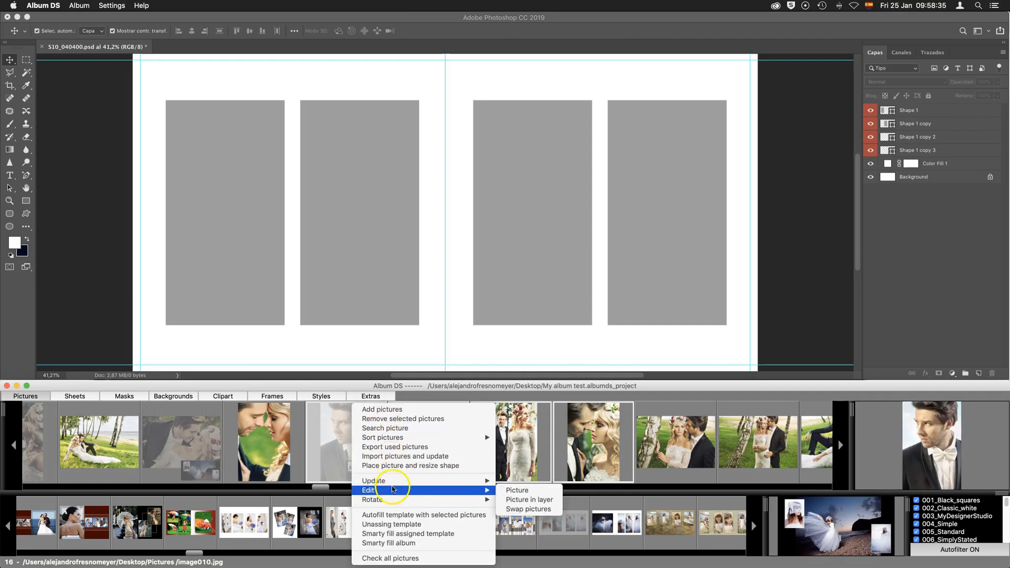
{"action": "left_click", "coordinate": [405, 516]}
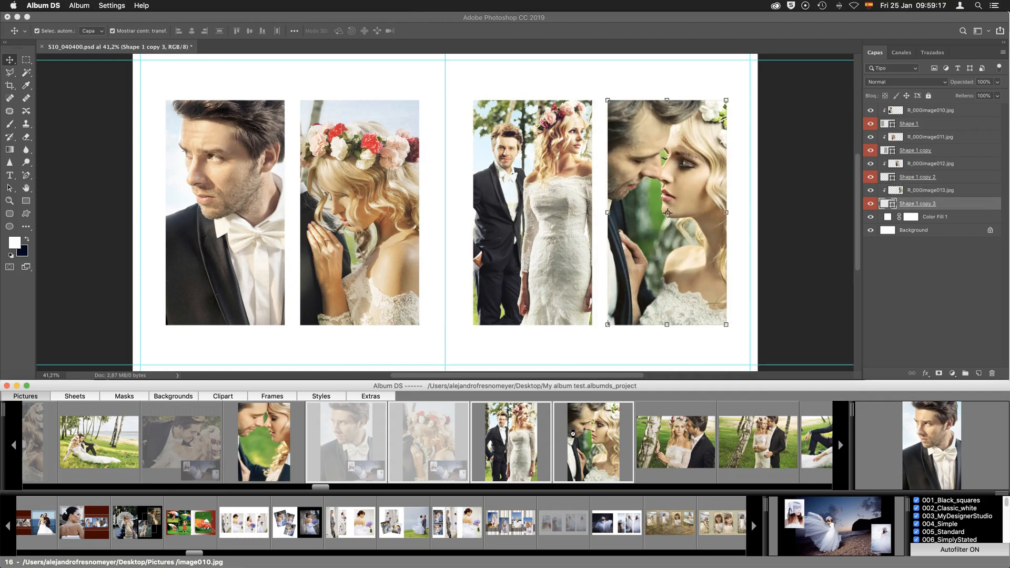
- Save the four-picture spread as a sheet of the album
{"action": "left_click", "coordinate": [78, 396]}
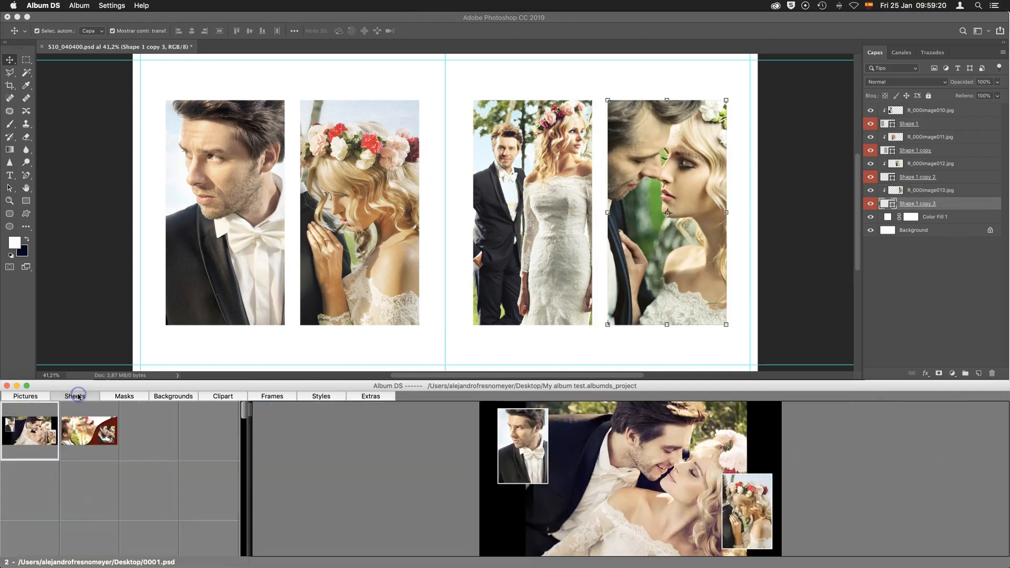
{"action": "right_click", "coordinate": [38, 448]}
{"action": "left_click", "coordinate": [63, 467]}
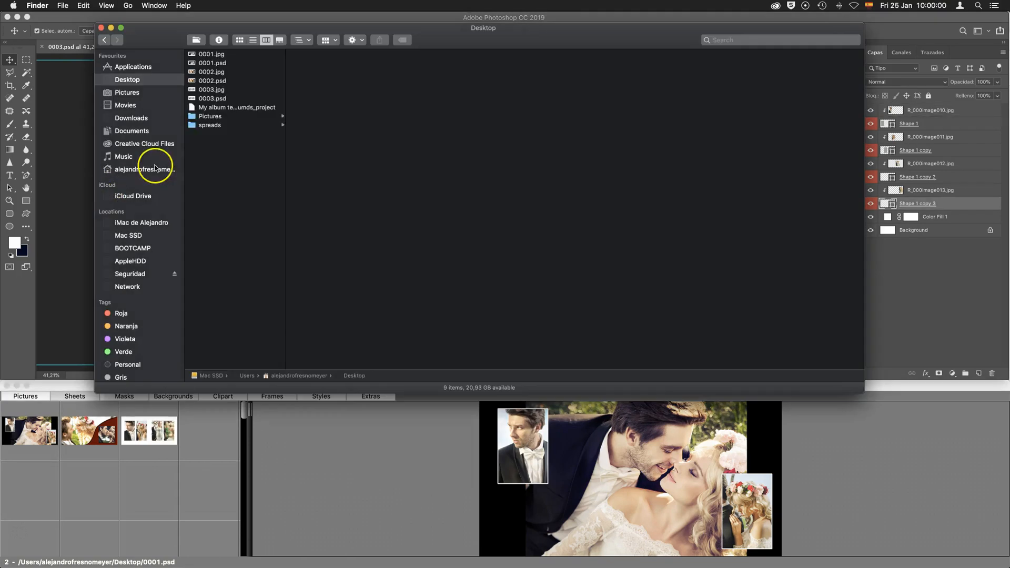
- Check the saved sheets' PSD and JPG files in the Desktop folder in Finder, previewing them one by one
{"action": "left_click", "coordinate": [216, 63]}
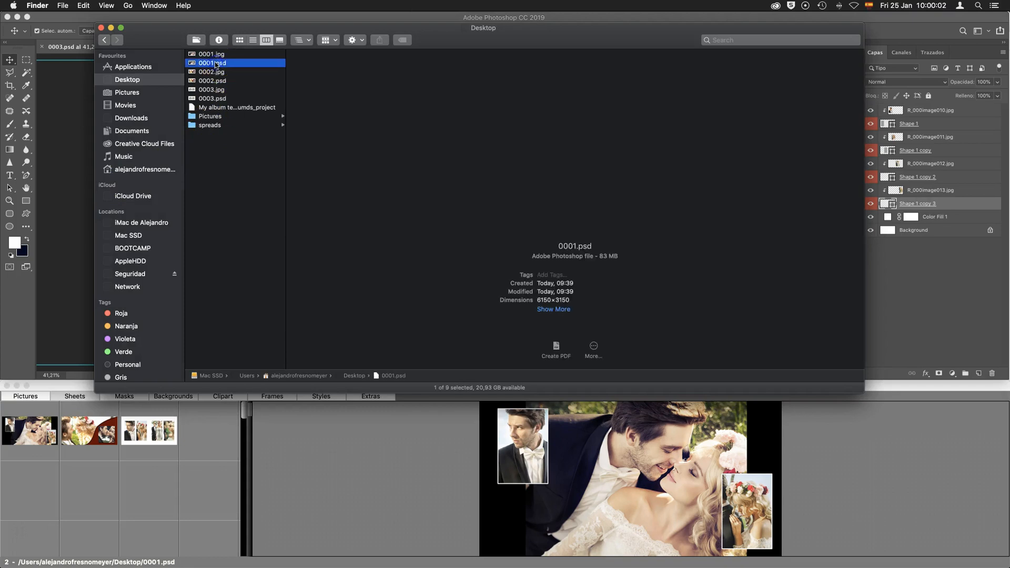
{"action": "left_click", "coordinate": [218, 64]}
{"action": "left_click", "coordinate": [218, 54]}
{"action": "left_click", "coordinate": [219, 72]}
{"action": "left_click", "coordinate": [218, 81]}
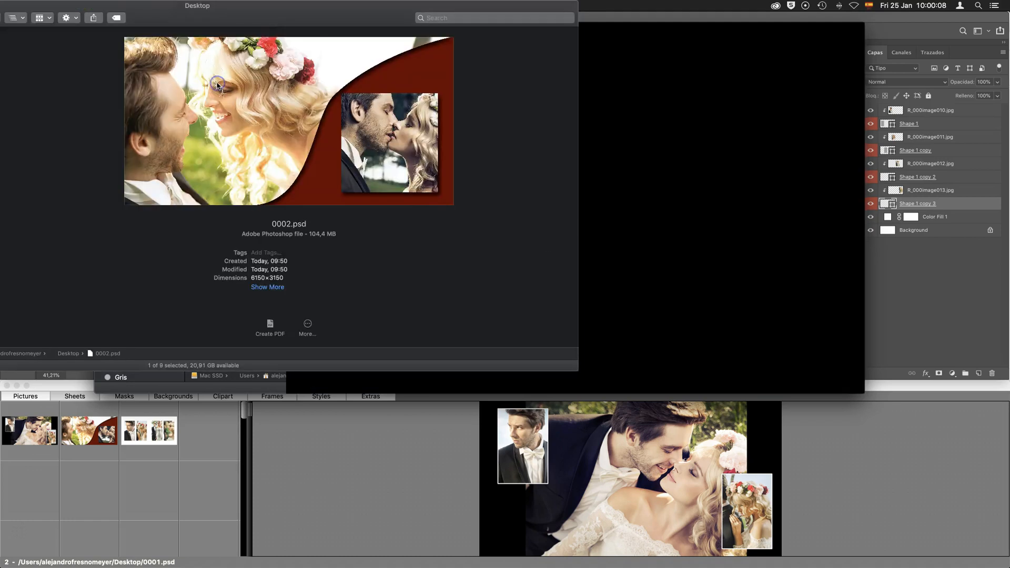
{"action": "left_click", "coordinate": [217, 98]}
{"action": "key", "text": "Up"}
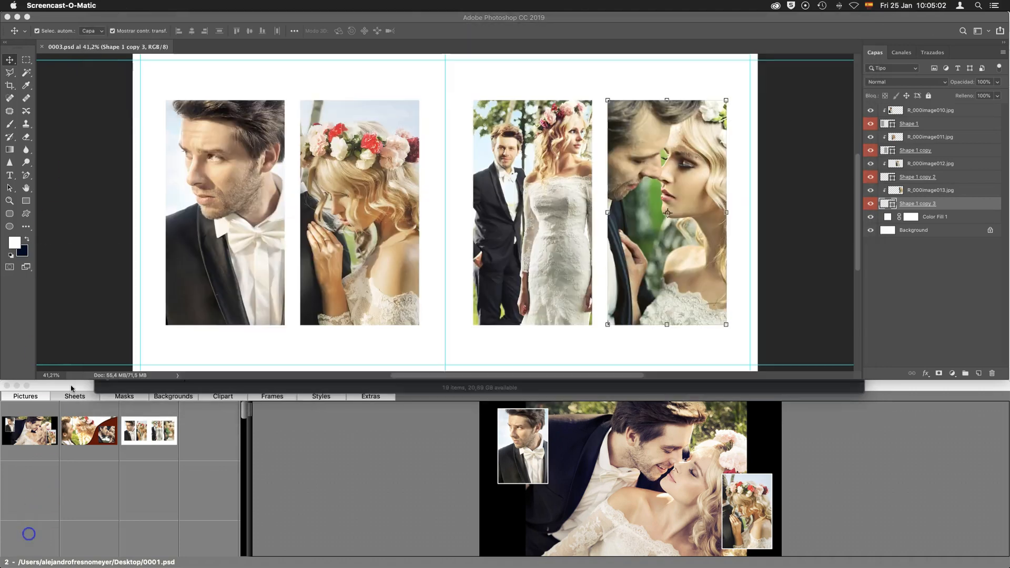
- Close the 0003.psd document in Photoshop
{"action": "left_click", "coordinate": [72, 388]}
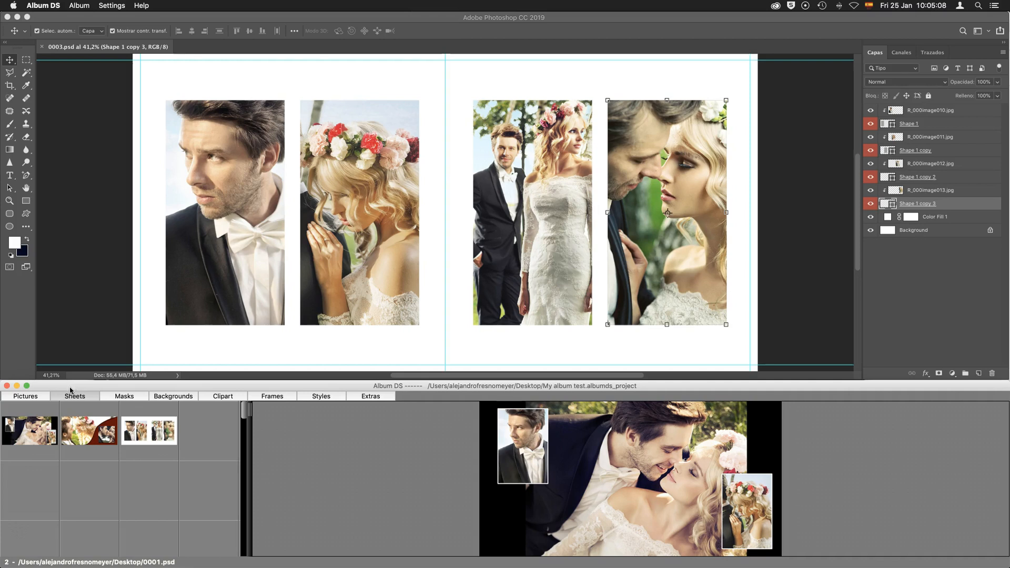
{"action": "left_click", "coordinate": [43, 48]}
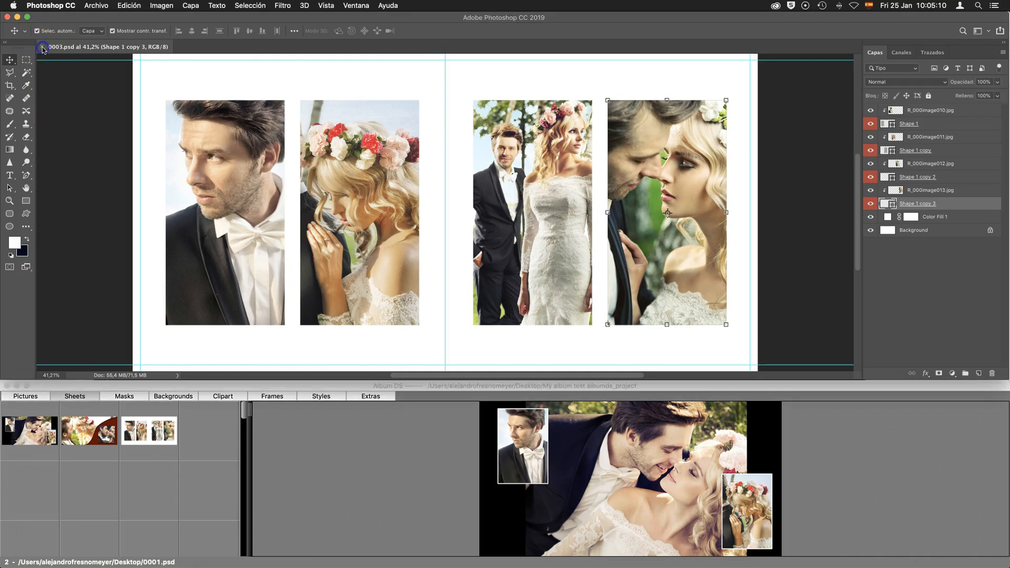
{"action": "left_click", "coordinate": [42, 48]}
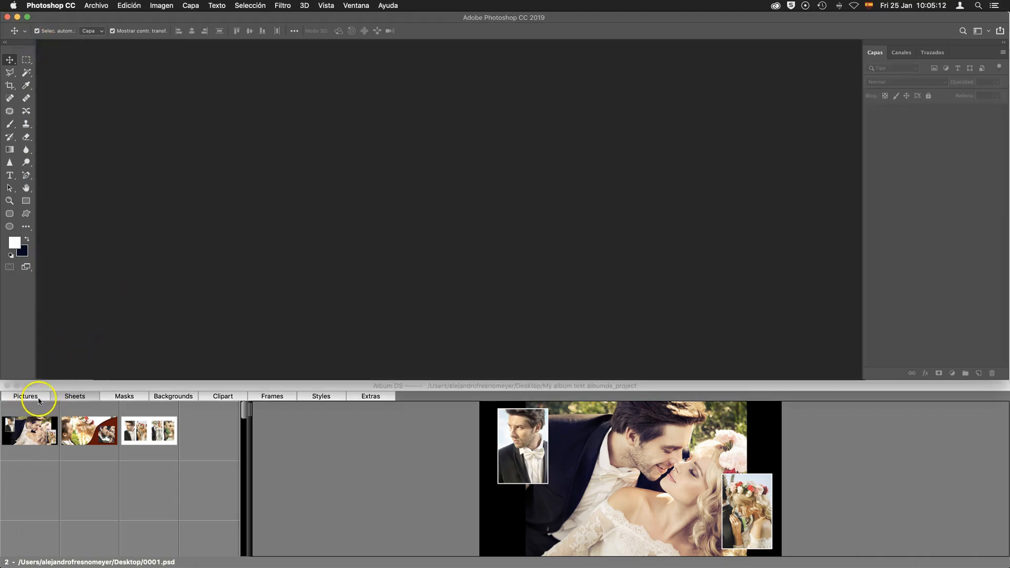
- Create a new blank album sheet from the sheets list in Album DS
{"action": "left_click", "coordinate": [76, 399]}
{"action": "left_click", "coordinate": [33, 431]}
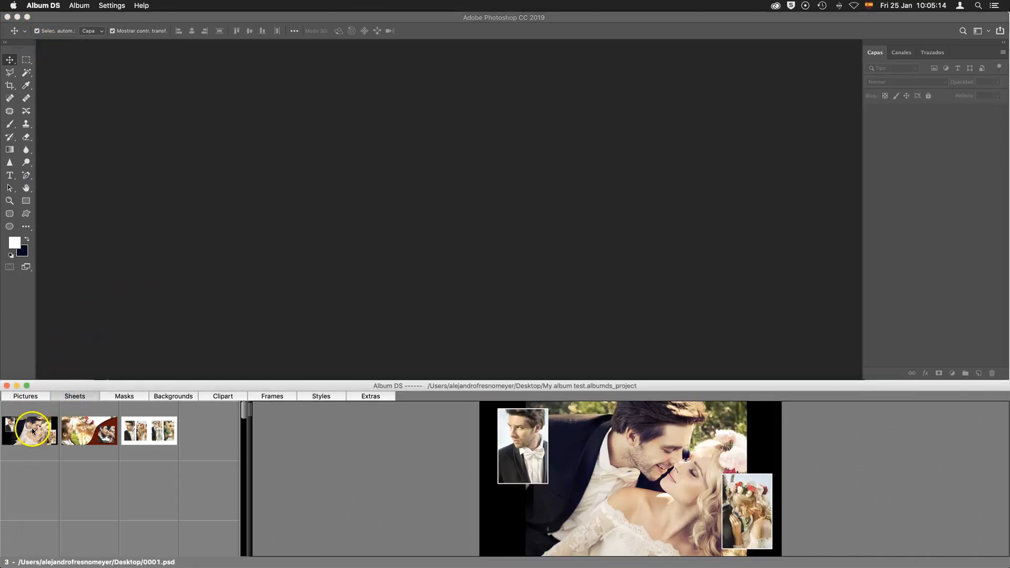
{"action": "right_click", "coordinate": [33, 431]}
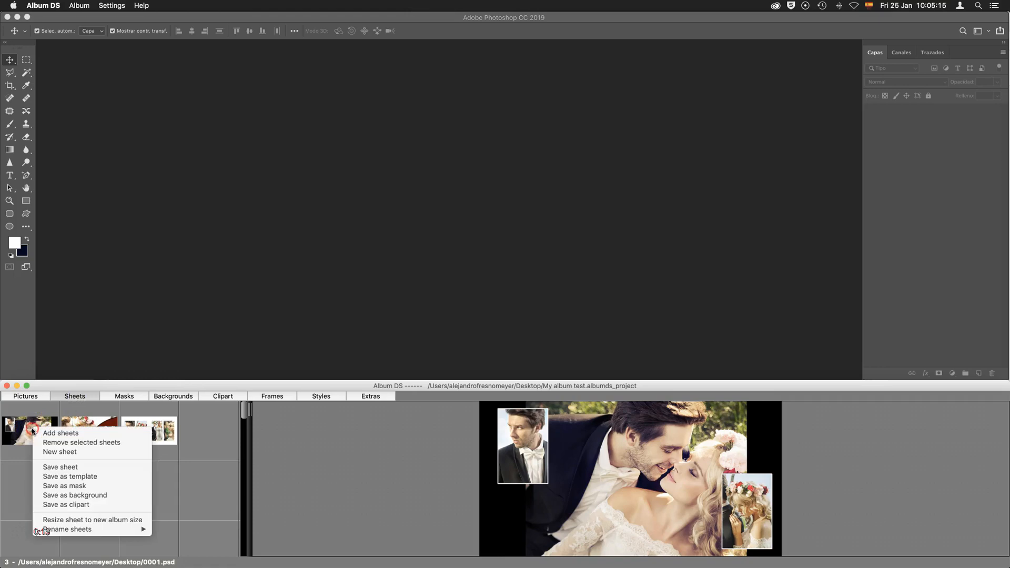
{"action": "left_click", "coordinate": [68, 452]}
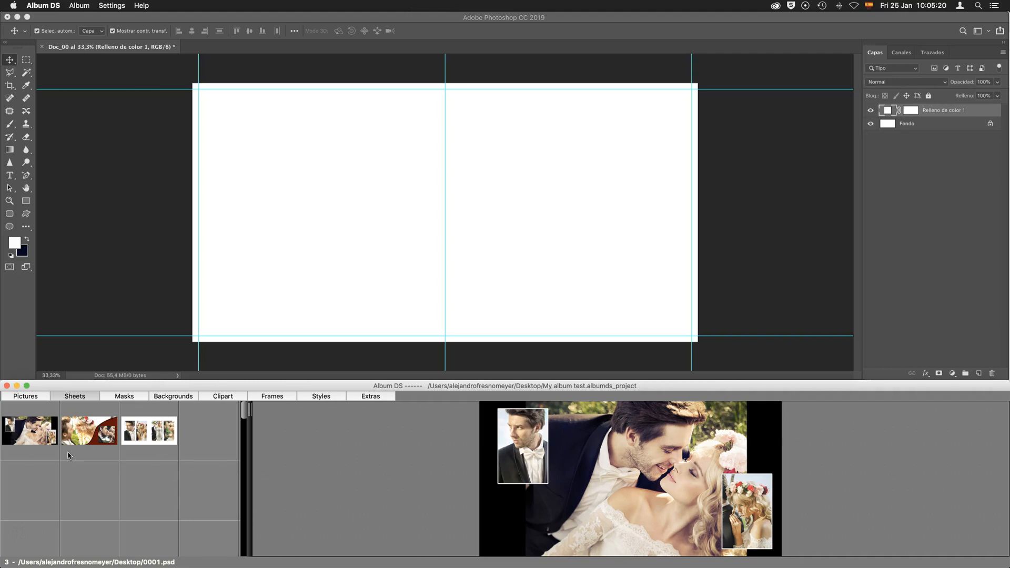
- Draw a rectangle about 1468 by 1550 px in the upper-left part of the blank sheet
{"action": "left_click", "coordinate": [105, 436]}
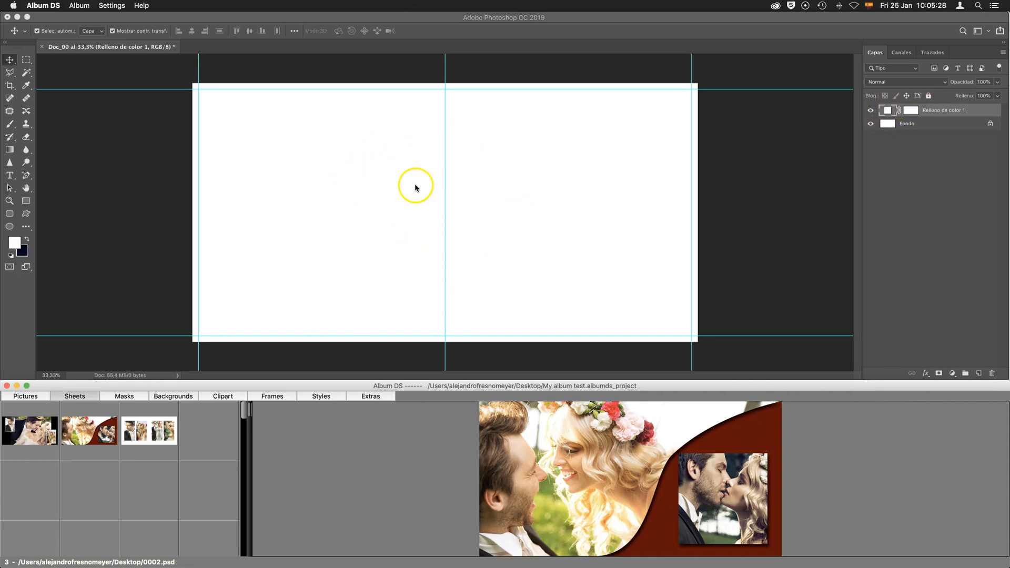
{"action": "left_click", "coordinate": [26, 202]}
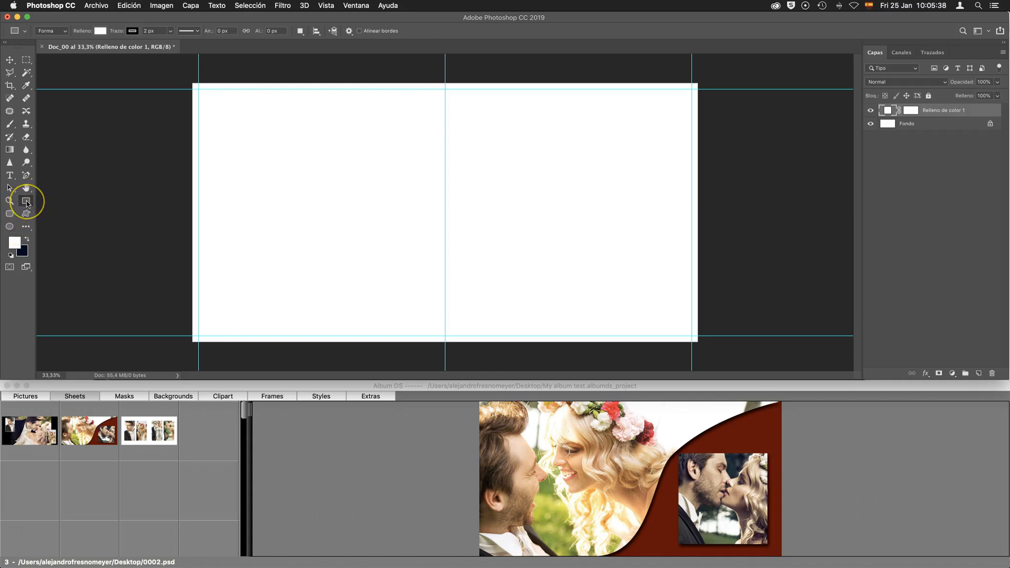
{"action": "left_click", "coordinate": [26, 201]}
{"action": "left_click_drag", "start_coordinate": [209, 99], "coordinate": [329, 225]}
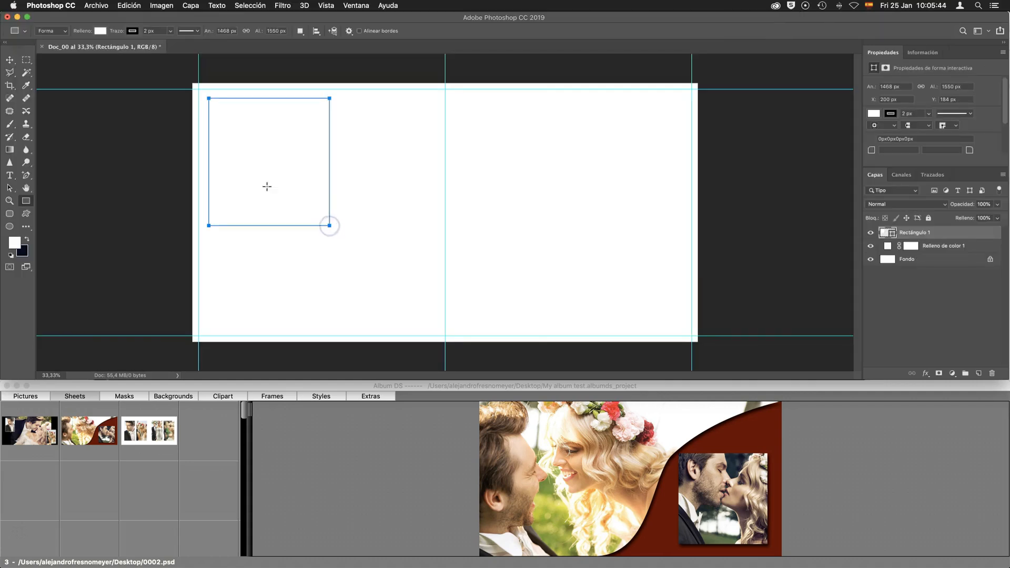
- Fill the rectangle with medium gray and resize it to about 1435 by 1566 px
{"action": "left_click", "coordinate": [100, 31]}
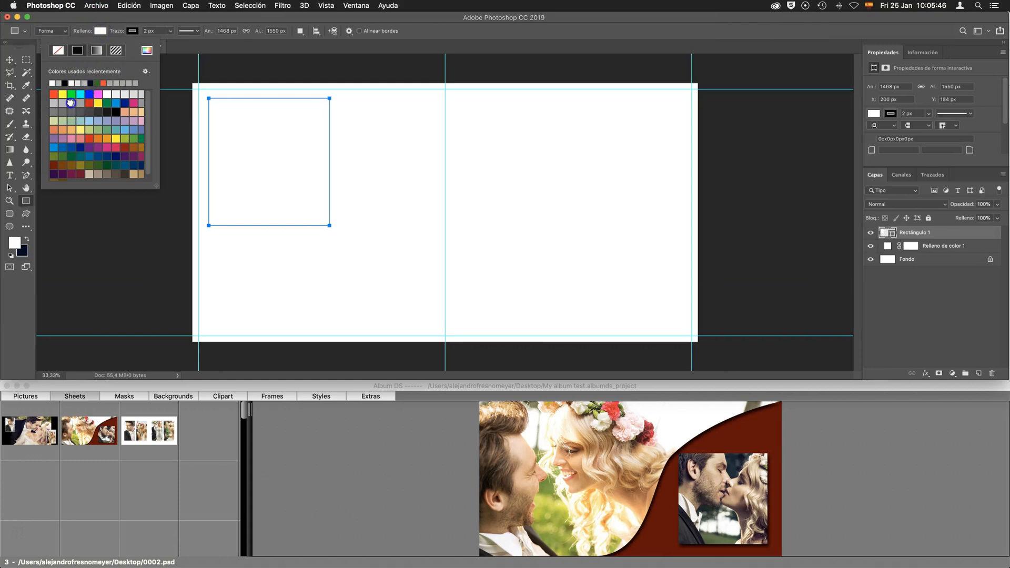
{"action": "left_click", "coordinate": [70, 103]}
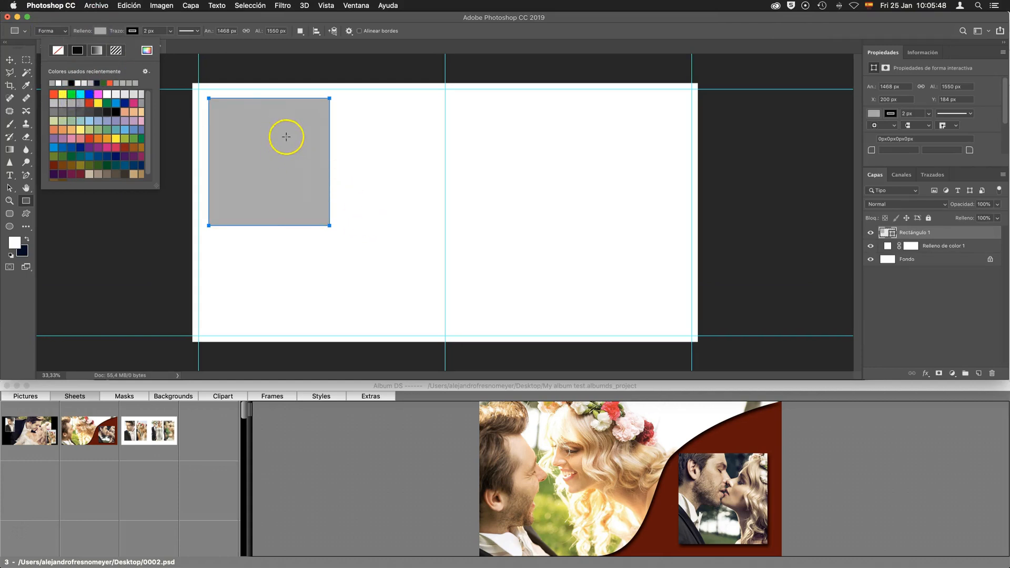
{"action": "left_click", "coordinate": [371, 217]}
{"action": "left_click", "coordinate": [480, 298]}
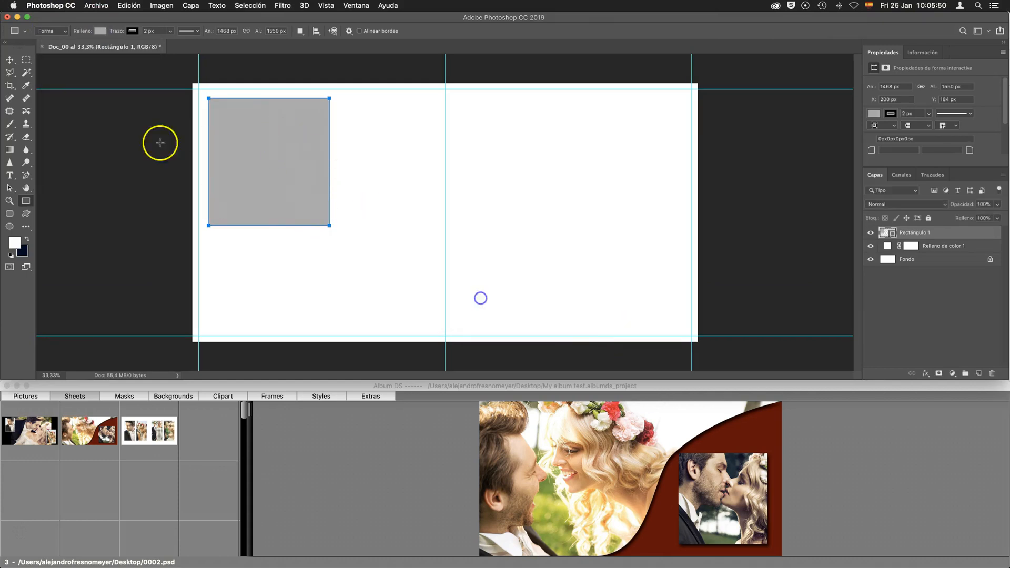
{"action": "left_click", "coordinate": [9, 59]}
{"action": "left_click_drag", "start_coordinate": [330, 227], "coordinate": [309, 215]}
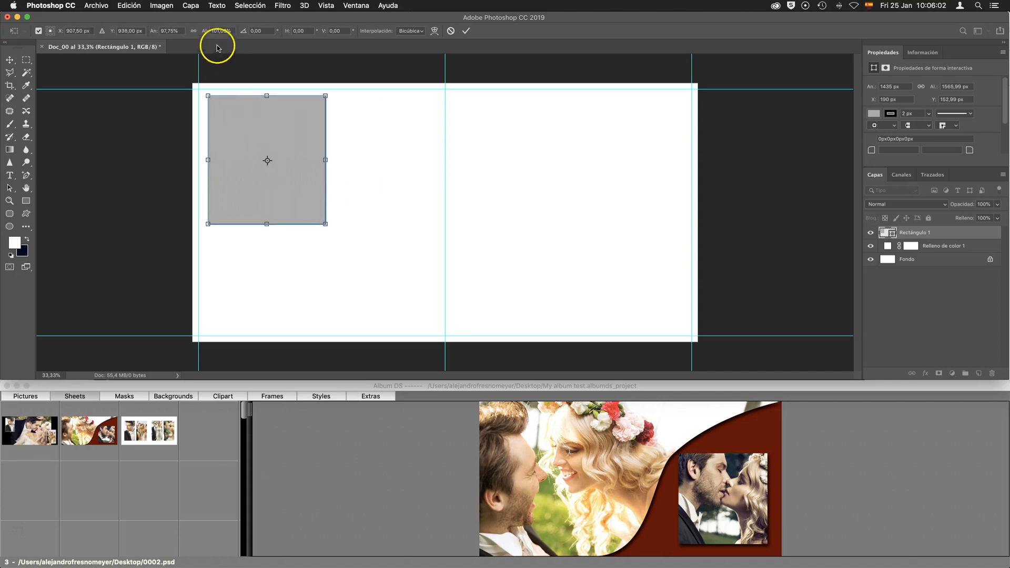
- Duplicate the rectangle layer and place the copy in the lower right of the left page, overlapping the first rectangle's corner
{"action": "left_click", "coordinate": [191, 5]}
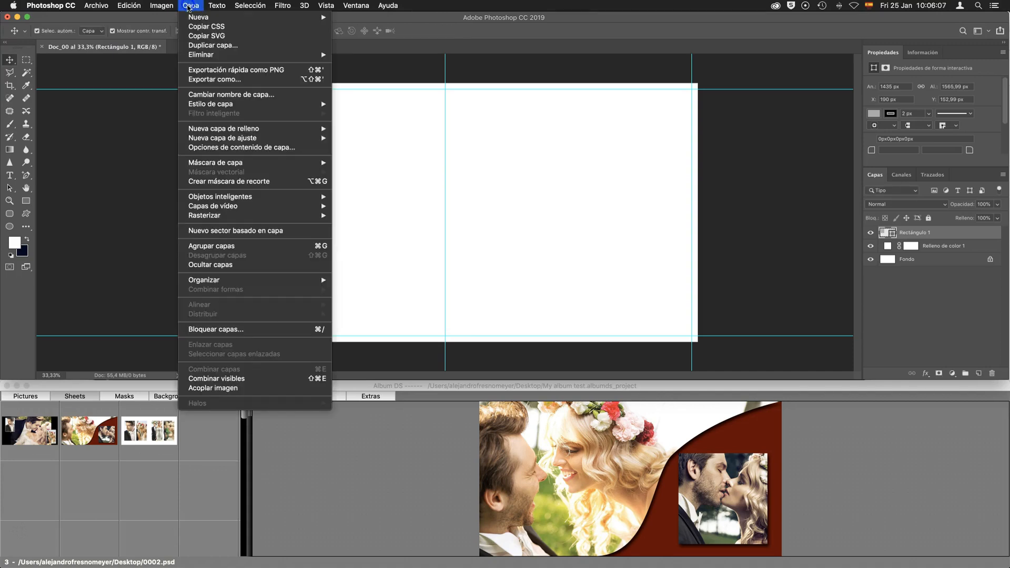
{"action": "left_click", "coordinate": [213, 47]}
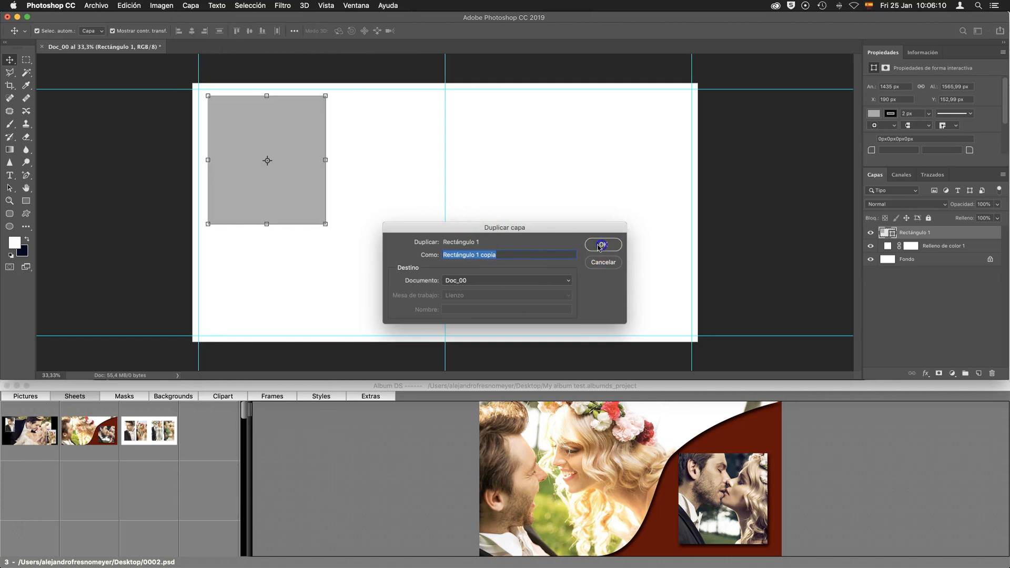
{"action": "left_click", "coordinate": [600, 246]}
{"action": "left_click_drag", "start_coordinate": [295, 194], "coordinate": [403, 290]}
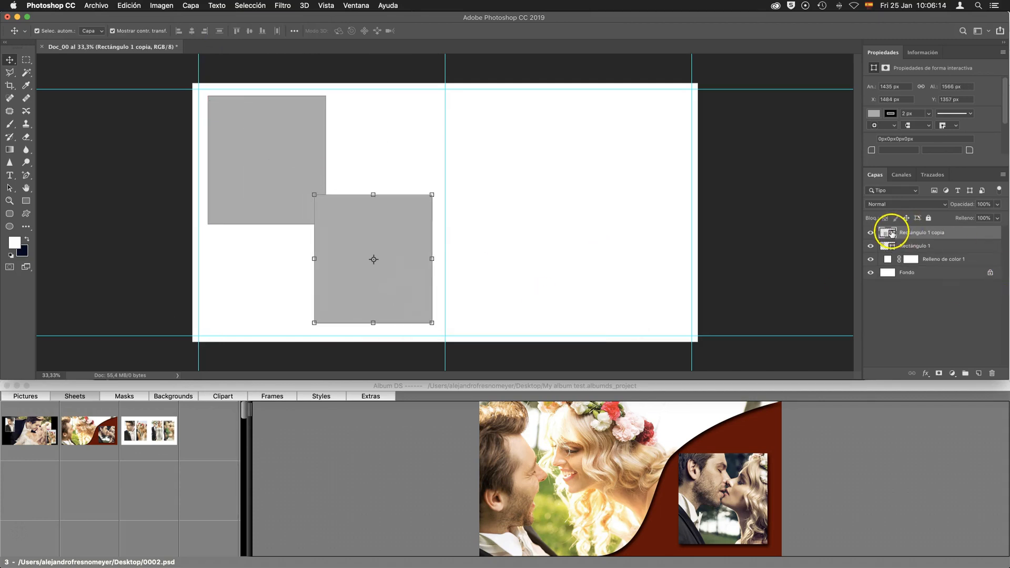
- Make two more copies of the rectangle layer and arrange two rectangles diagonally on the right page like those on the left page
{"action": "left_click_drag", "start_coordinate": [887, 235], "coordinate": [887, 252]}
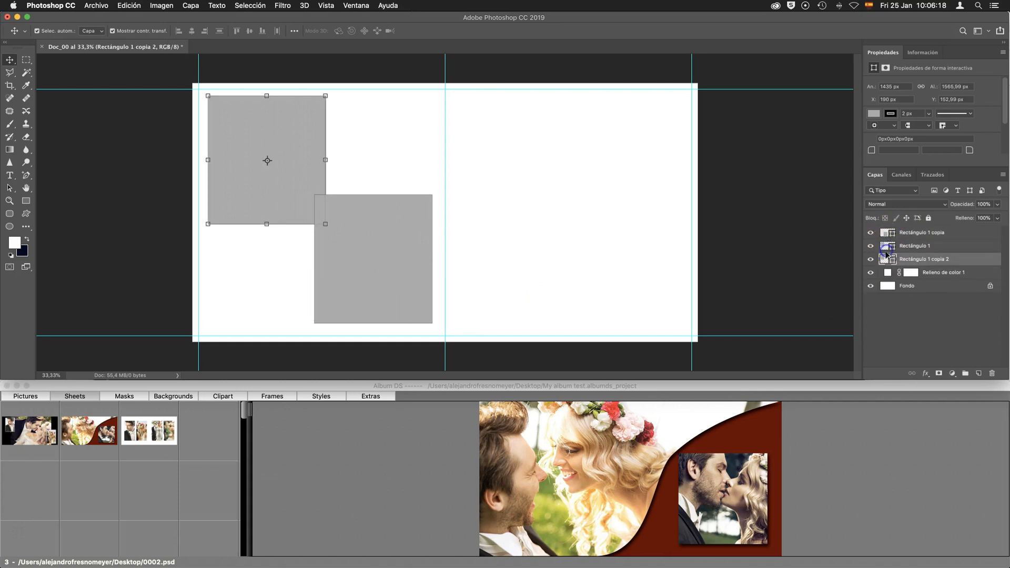
{"action": "left_click_drag", "start_coordinate": [296, 188], "coordinate": [541, 185]}
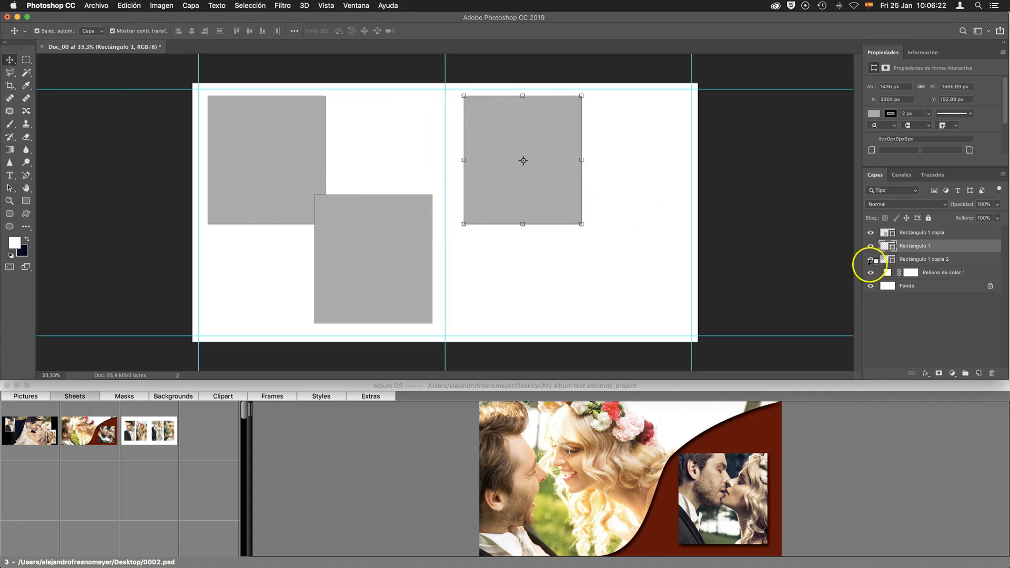
{"action": "left_click_drag", "start_coordinate": [883, 246], "coordinate": [886, 253]}
{"action": "left_click_drag", "start_coordinate": [498, 191], "coordinate": [593, 289]}
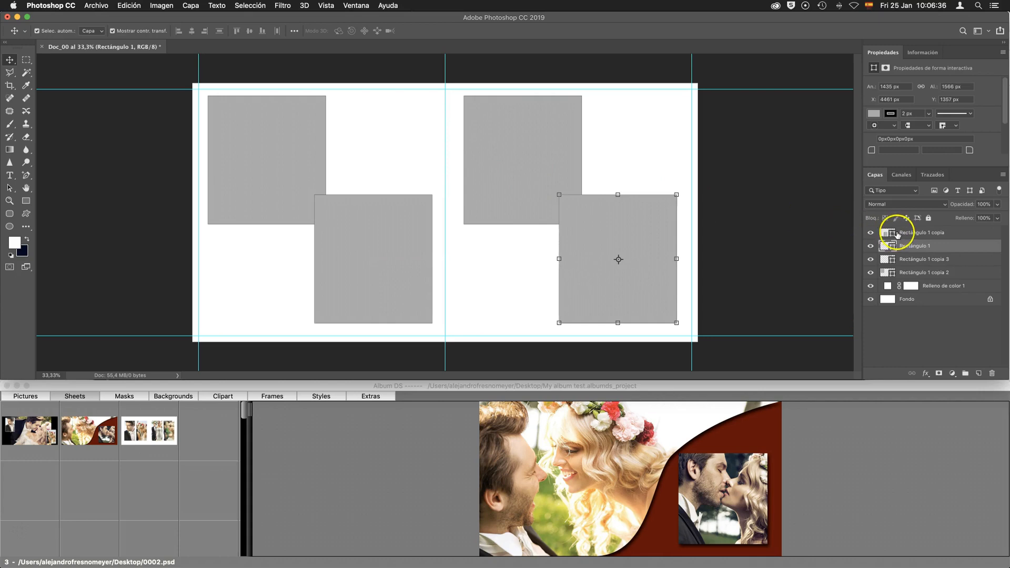
- Reorder the rectangle layers from top to bottom as upper-left, lower-left, upper-right and lower-right rectangle on the sheet
{"action": "left_click", "coordinate": [893, 273]}
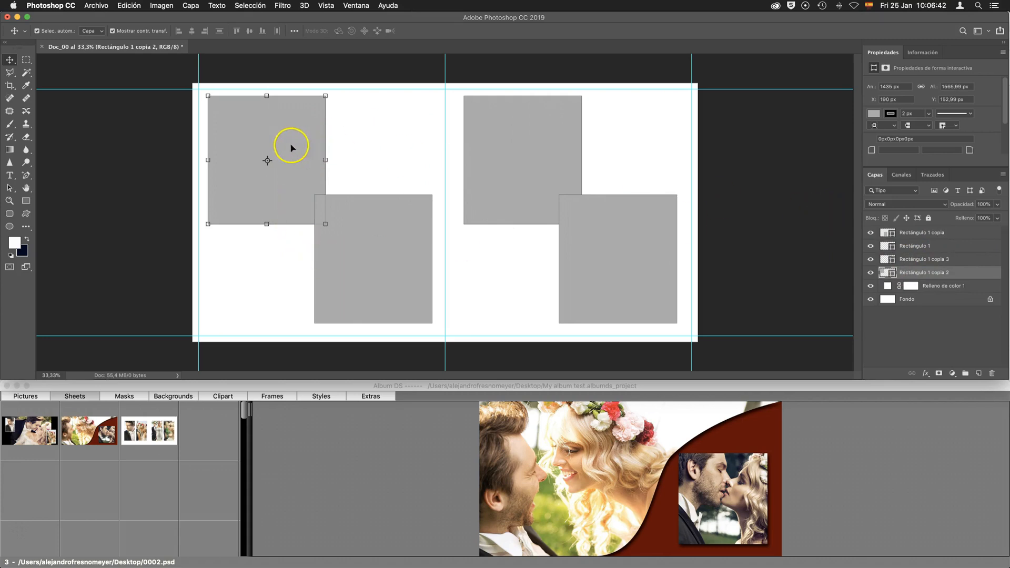
{"action": "left_click_drag", "start_coordinate": [924, 273], "coordinate": [916, 235]}
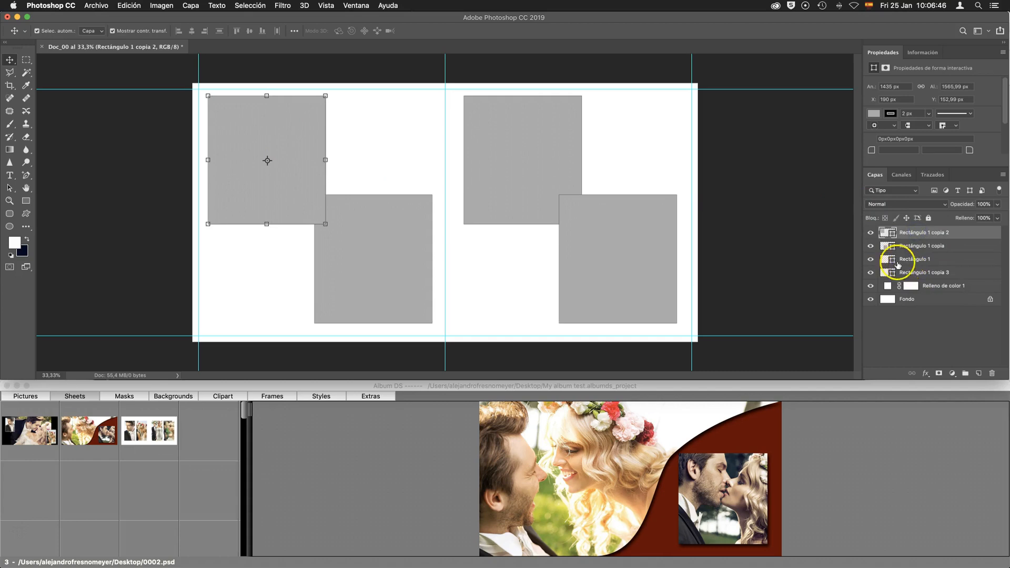
{"action": "left_click", "coordinate": [378, 265]}
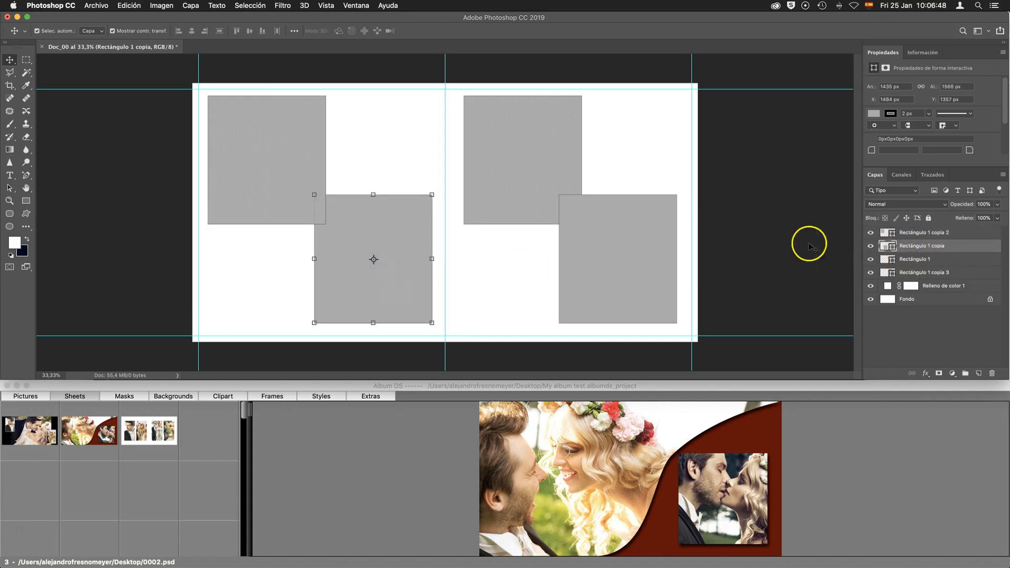
{"action": "left_click", "coordinate": [484, 163]}
{"action": "mouse_move", "coordinate": [899, 266]}
{"action": "left_mouse_down"}
{"action": "mouse_move", "coordinate": [908, 263]}
{"action": "mouse_move", "coordinate": [887, 275]}
{"action": "left_mouse_up"}
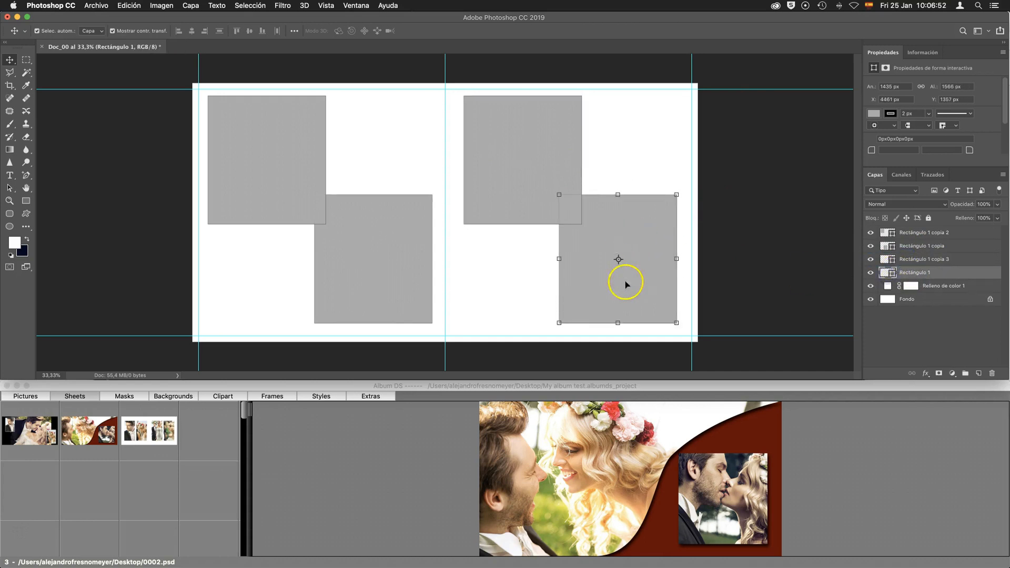
- Fill the four rectangles with the pictures image014.jpg to image017.jpg from Album DS, starting from the topmost rectangle layer
{"action": "left_click", "coordinate": [908, 232]}
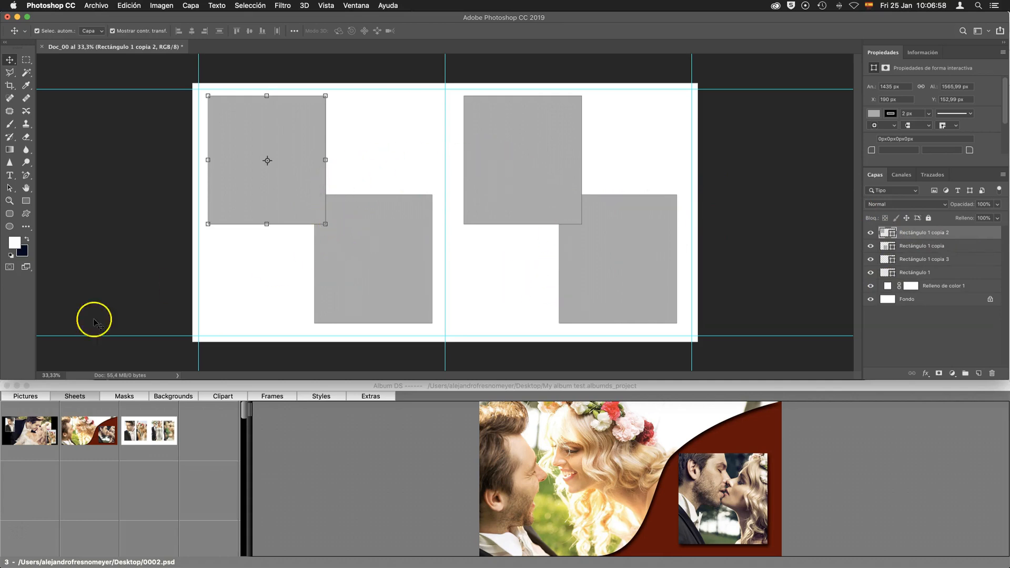
{"action": "left_click", "coordinate": [29, 392]}
{"action": "left_click", "coordinate": [72, 398]}
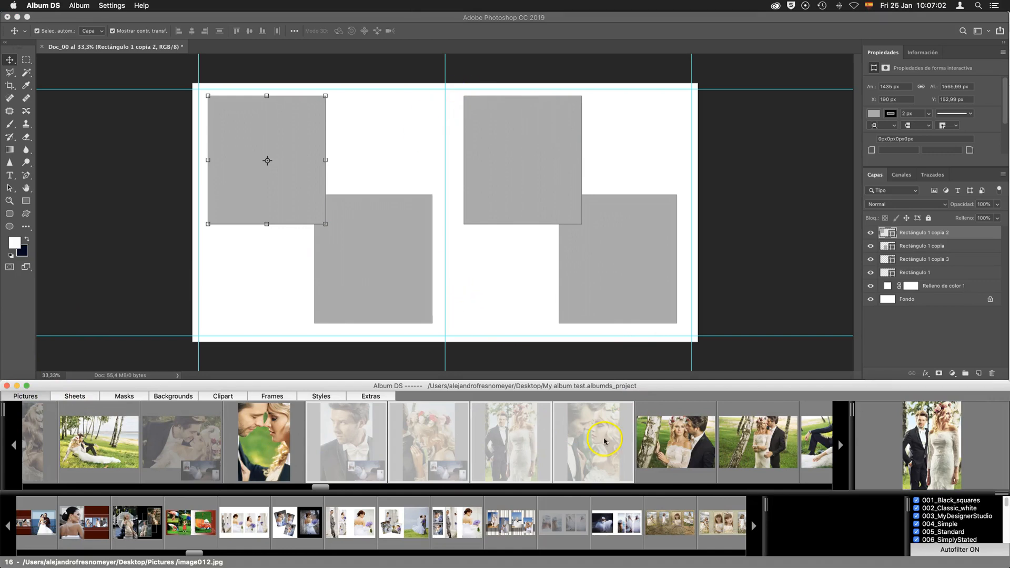
{"action": "scroll", "coordinate": [613, 440], "scroll_direction": "right", "scroll_amount": 3}
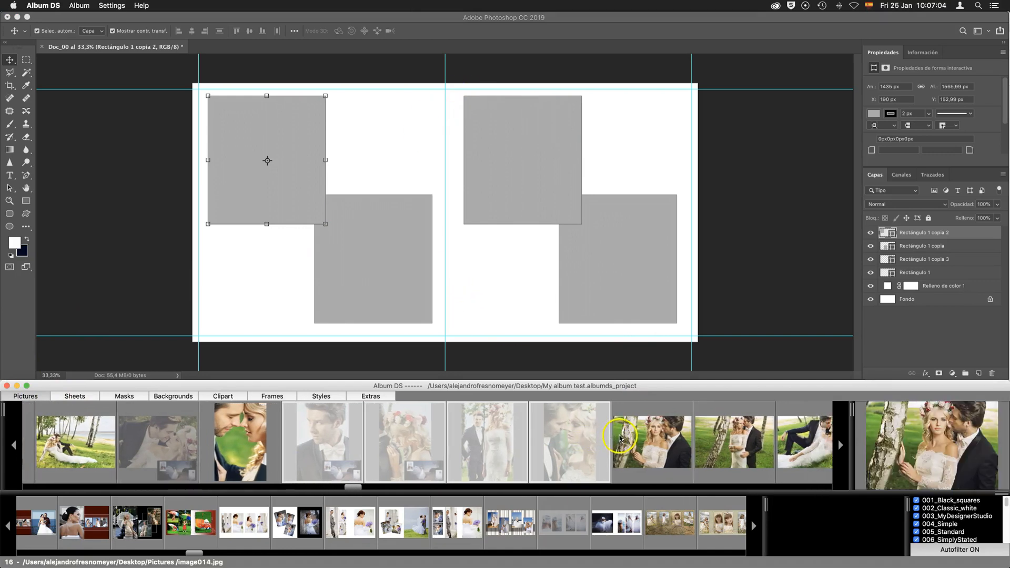
{"action": "left_click", "coordinate": [839, 445]}
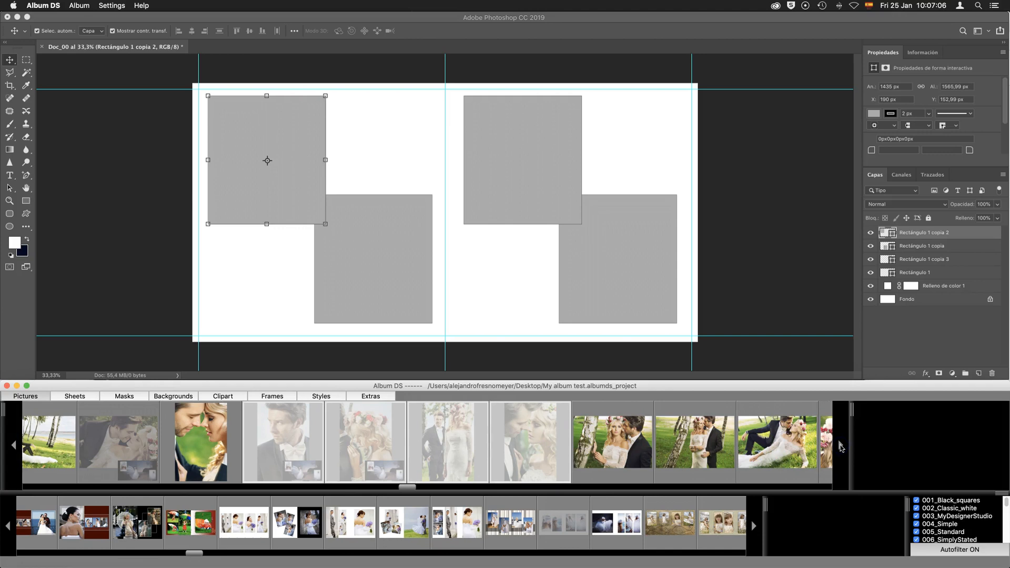
{"action": "left_click_drag", "start_coordinate": [522, 445], "coordinate": [342, 445]}
{"action": "right_click", "coordinate": [416, 433]}
{"action": "left_click", "coordinate": [486, 516]}
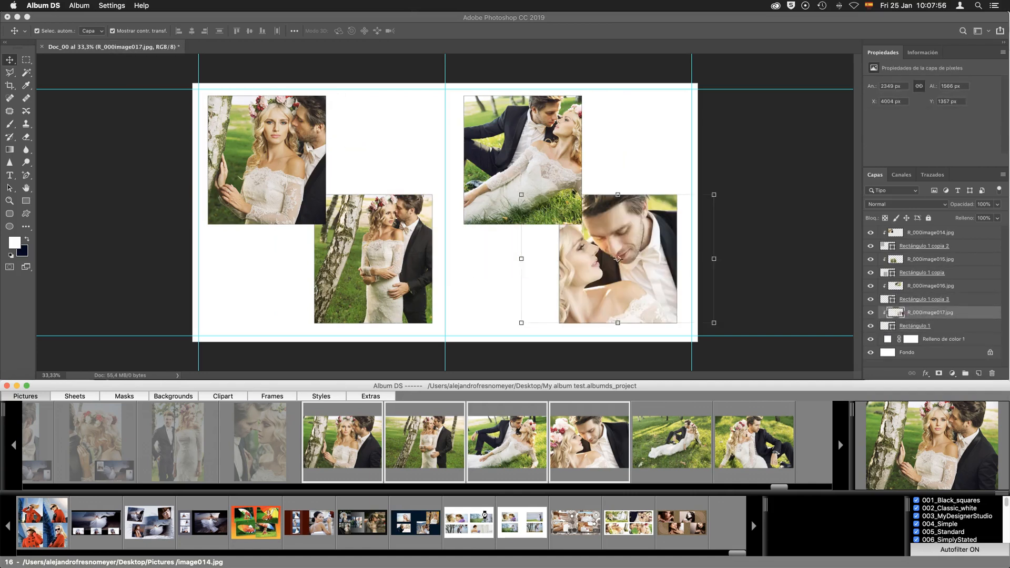
- Shift the image016 picture to the left inside the right page's upper rectangle to center the couple
{"action": "left_click", "coordinate": [547, 162]}
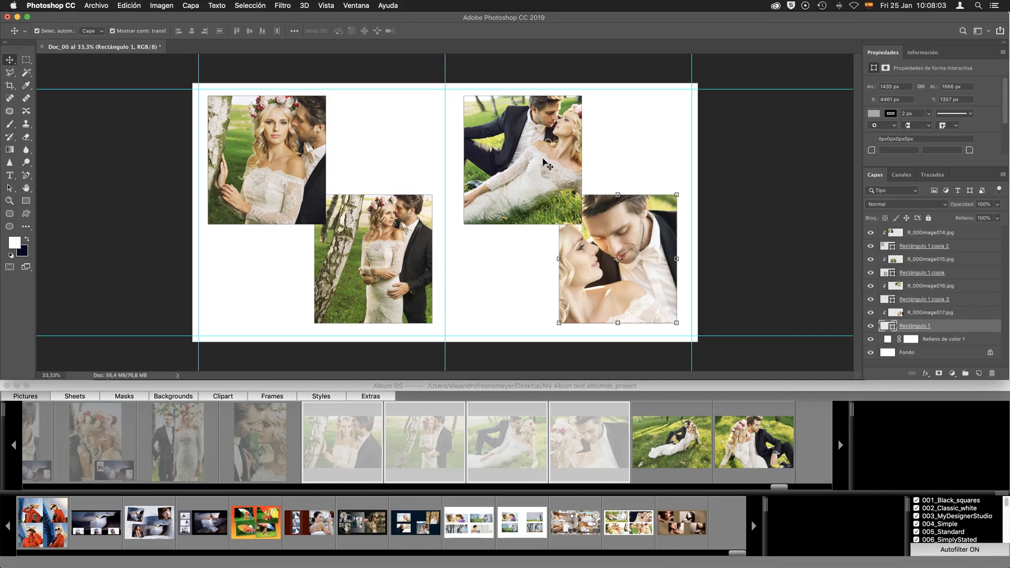
{"action": "left_click", "coordinate": [545, 161]}
{"action": "left_click_drag", "start_coordinate": [552, 160], "coordinate": [539, 156]}
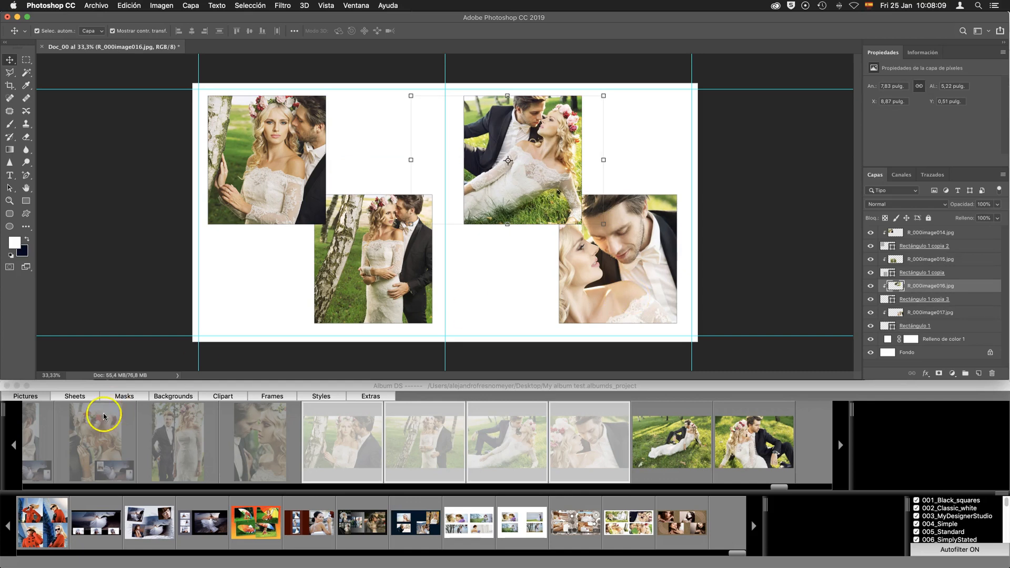
- Save the finished four-picture design as album sheet 0004.psd in the Desktop folder from Album DS
{"action": "left_click", "coordinate": [78, 398]}
{"action": "left_click", "coordinate": [27, 434]}
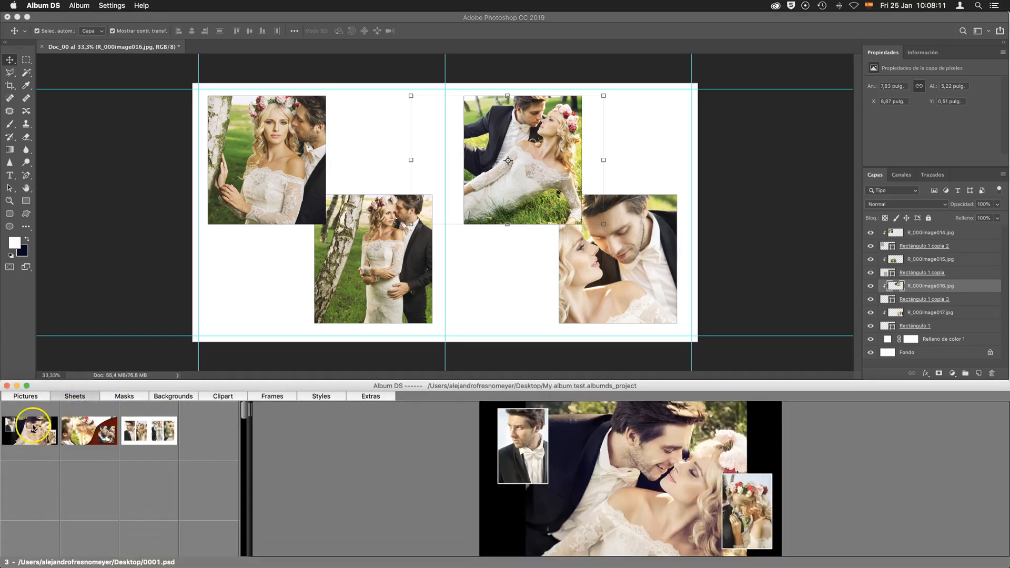
{"action": "right_click", "coordinate": [31, 427]}
{"action": "left_click", "coordinate": [65, 462]}
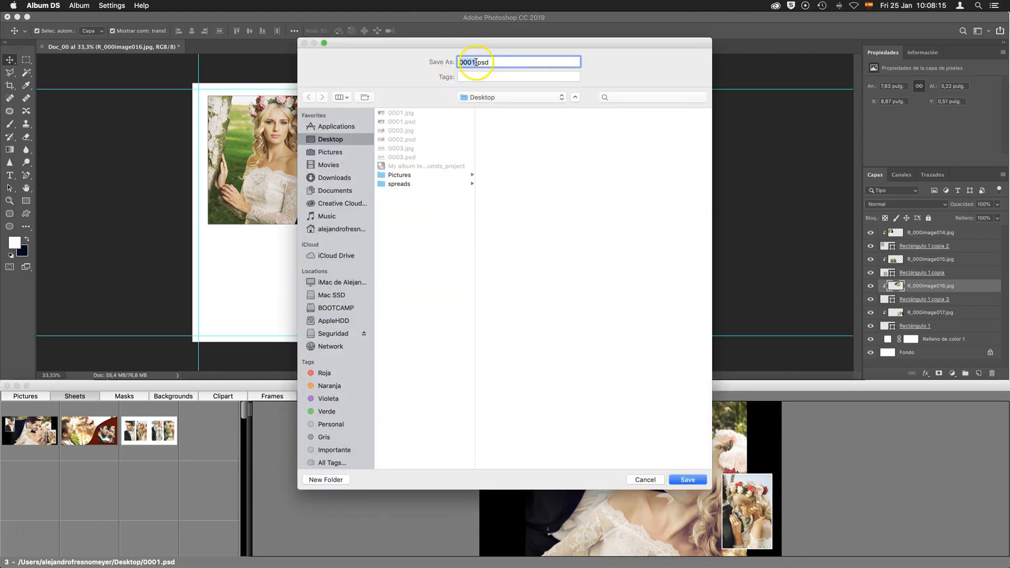
{"action": "key", "text": "Return"}
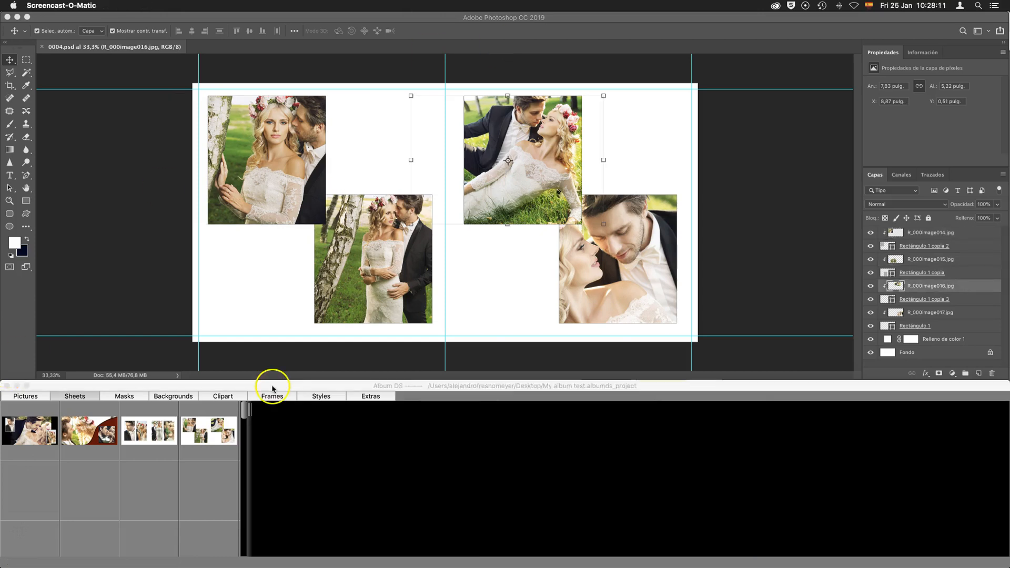
- Close the 0004.psd document in Photoshop
{"action": "left_click", "coordinate": [272, 387]}
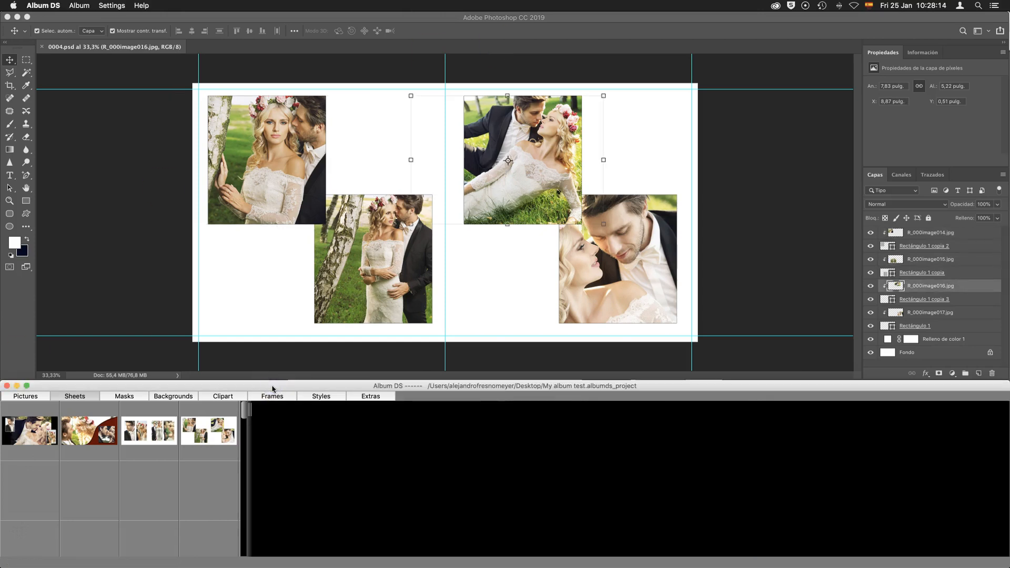
{"action": "left_click", "coordinate": [43, 48]}
{"action": "left_click", "coordinate": [42, 48]}
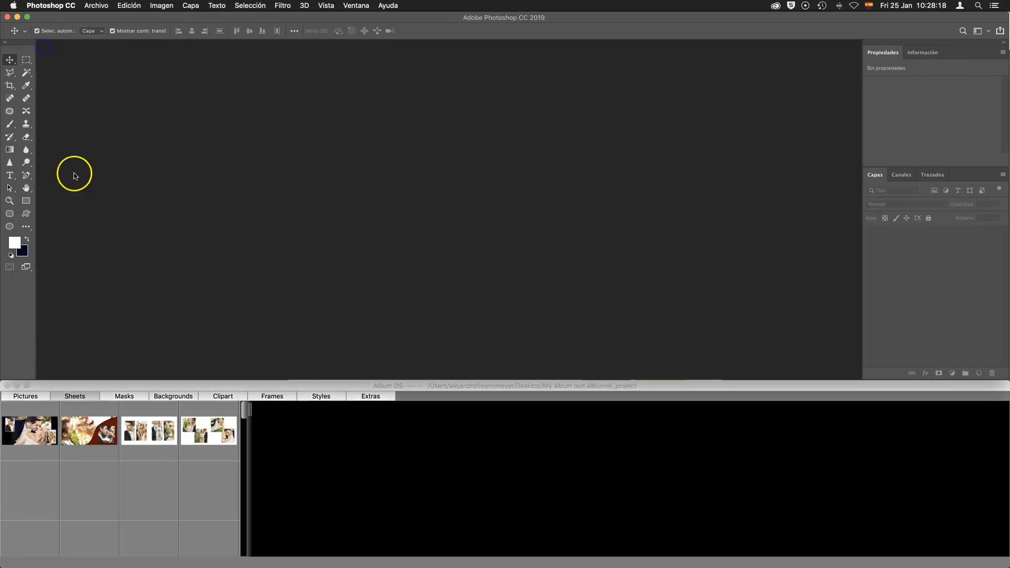
- Create another new blank sheet from the sheets list in Album DS
{"action": "left_click", "coordinate": [79, 393]}
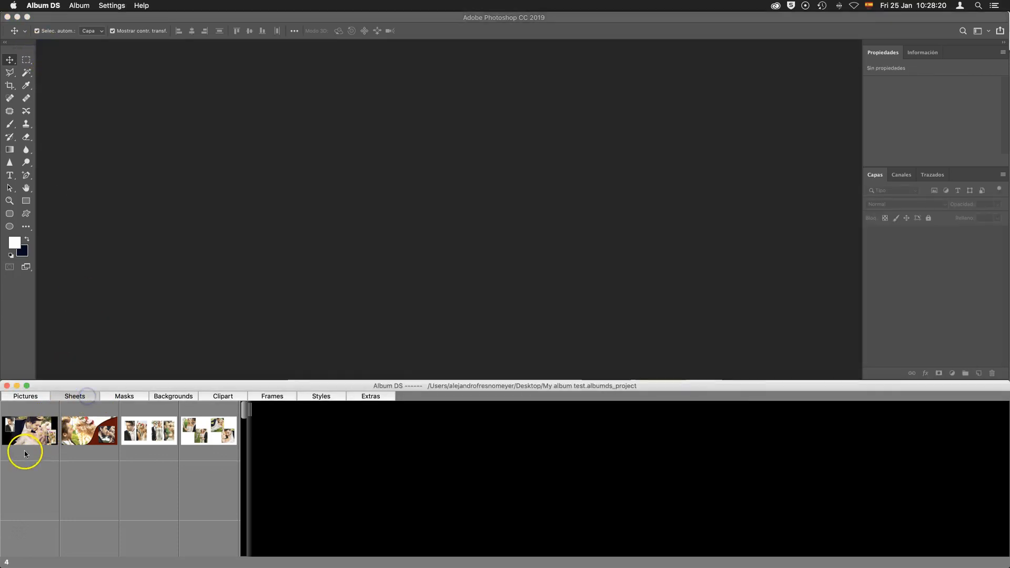
{"action": "left_click", "coordinate": [26, 447]}
{"action": "right_click", "coordinate": [29, 423]}
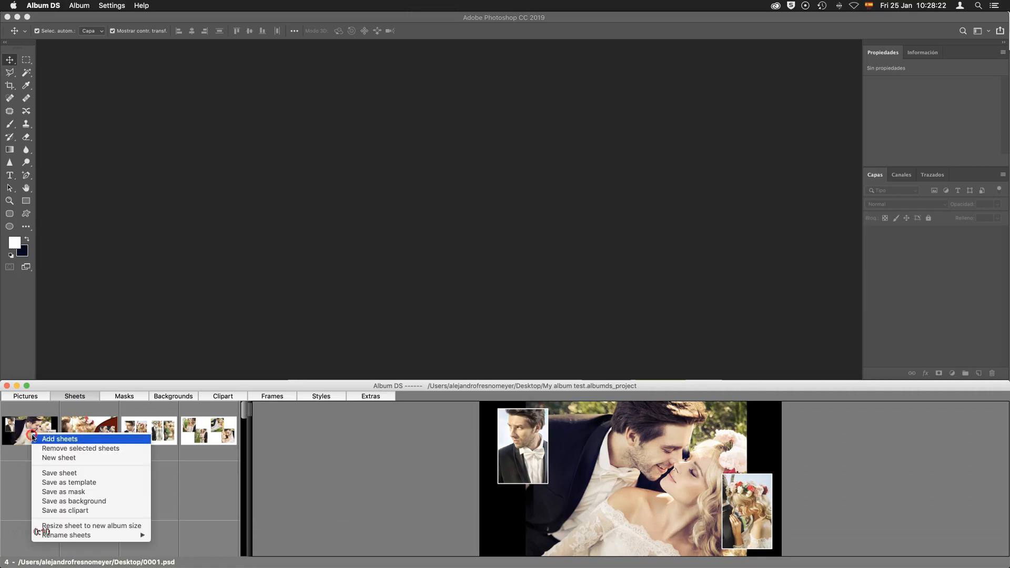
{"action": "left_click", "coordinate": [77, 459]}
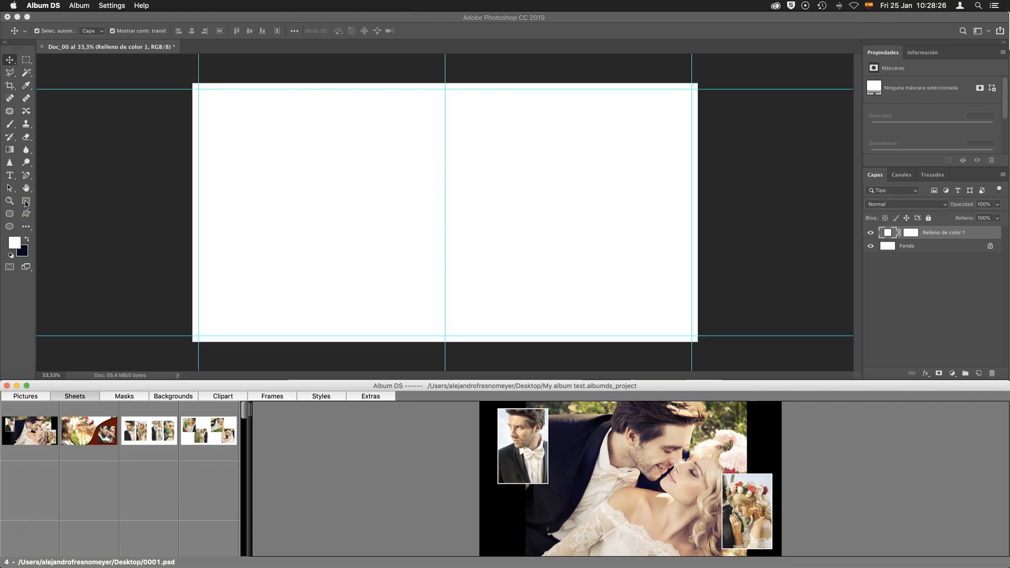
- Draw a rectangle about 3474 by 1960 px across the middle of the new sheet and show the Album DS pictures
{"action": "left_click", "coordinate": [25, 203]}
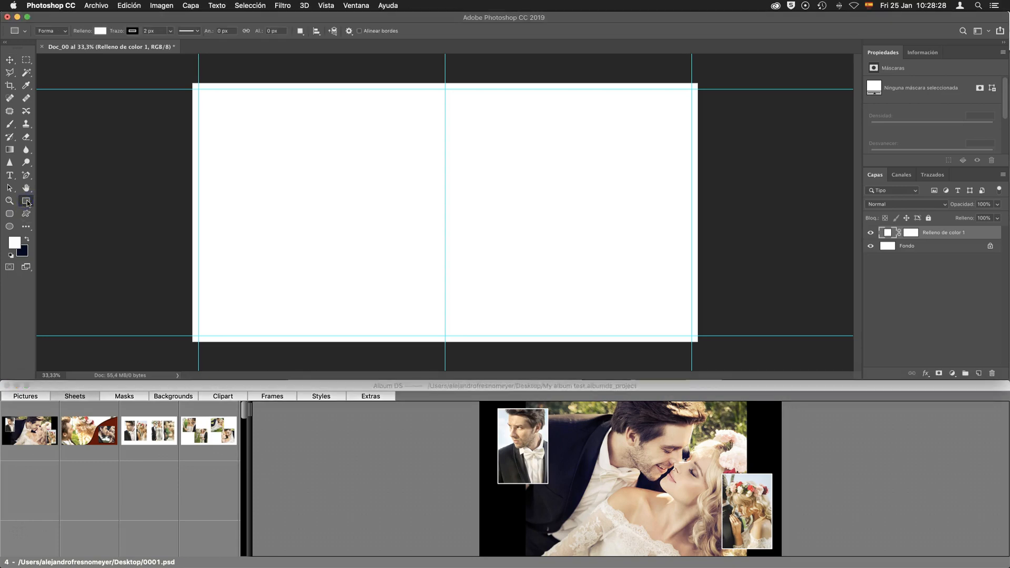
{"action": "left_click_drag", "start_coordinate": [305, 130], "coordinate": [590, 290]}
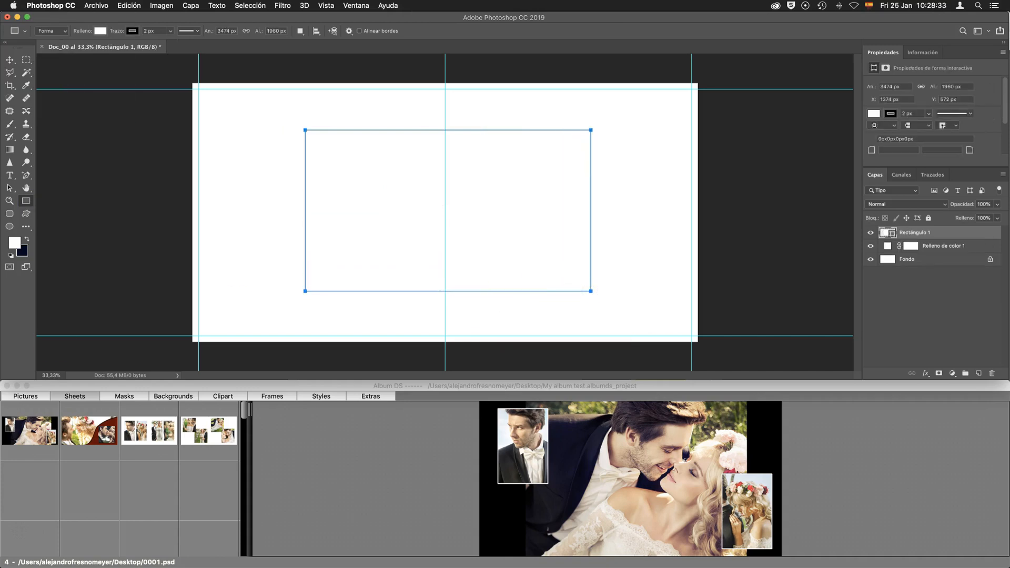
{"action": "left_click", "coordinate": [41, 400]}
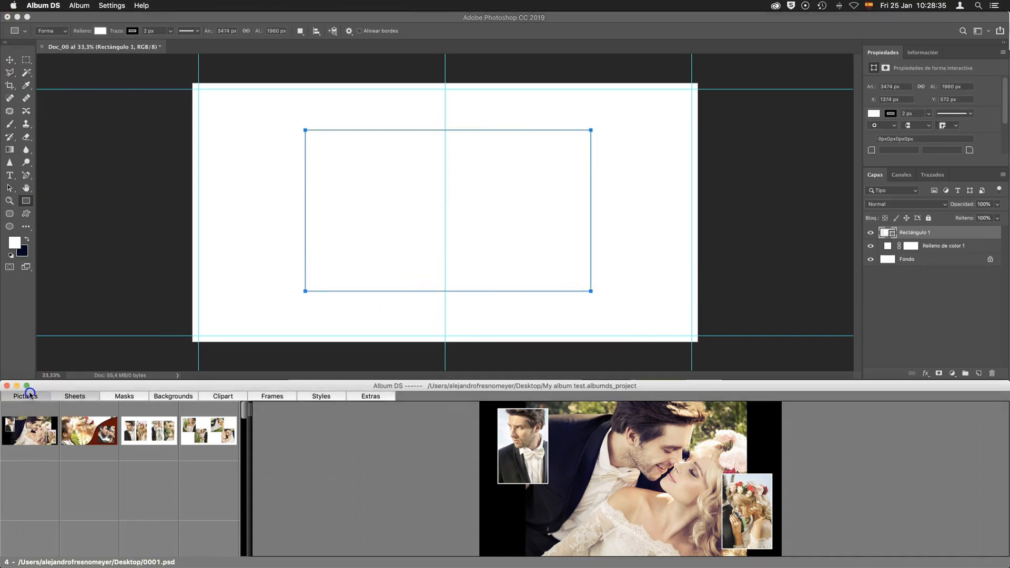
- Fill the rectangle with image018.jpg and apply the soft-edge mask Mask_077 from 01_Soft, with all mask categories enabled
{"action": "left_click", "coordinate": [698, 444]}
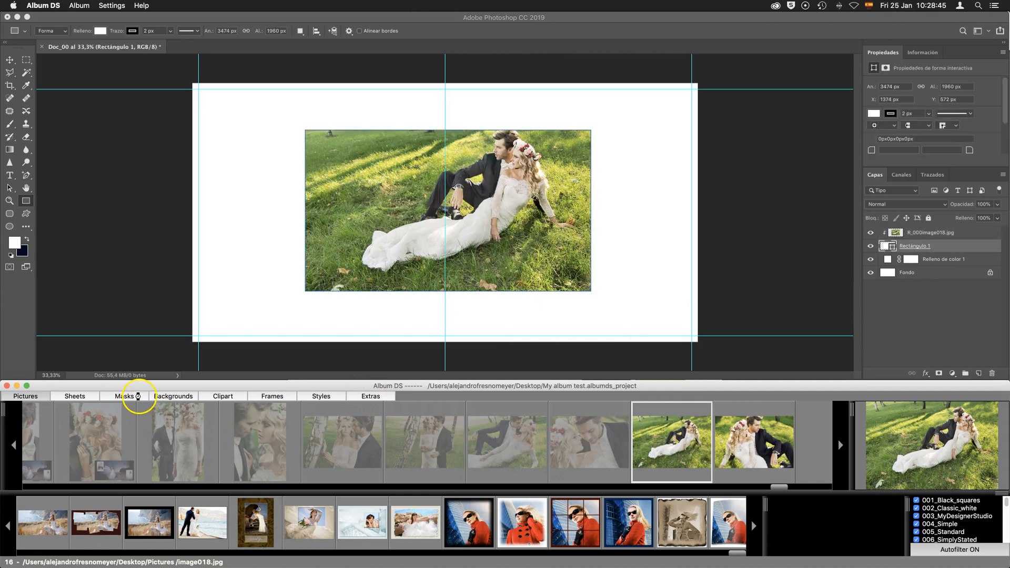
{"action": "left_click", "coordinate": [138, 397]}
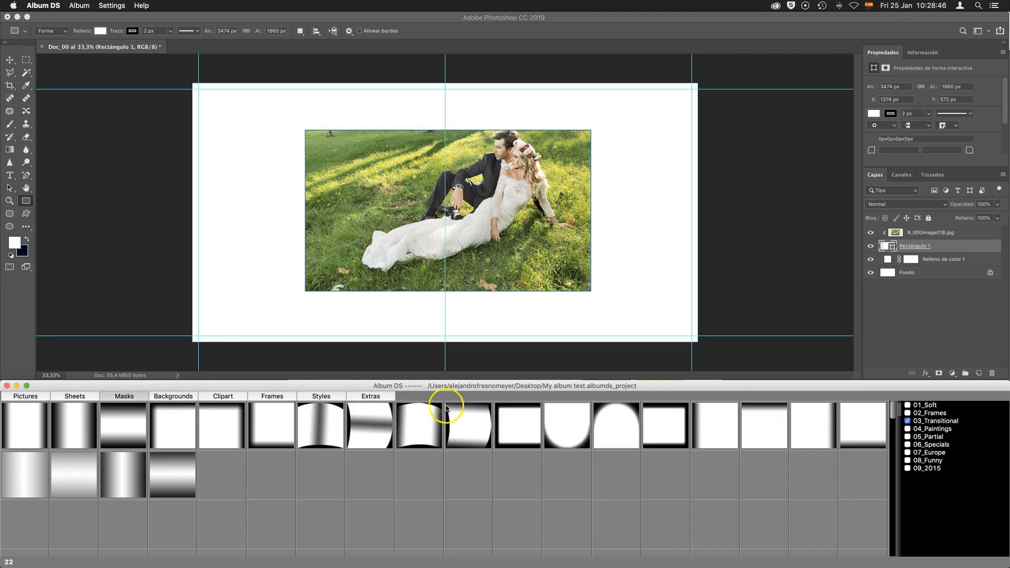
{"action": "right_click", "coordinate": [928, 420]}
{"action": "left_click", "coordinate": [946, 422]}
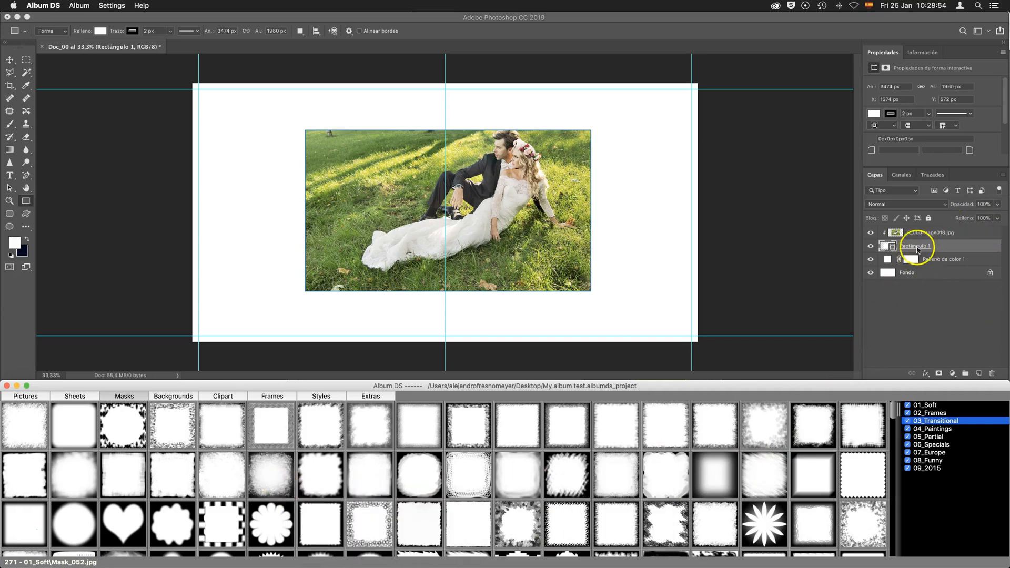
{"action": "double_click", "coordinate": [557, 469]}
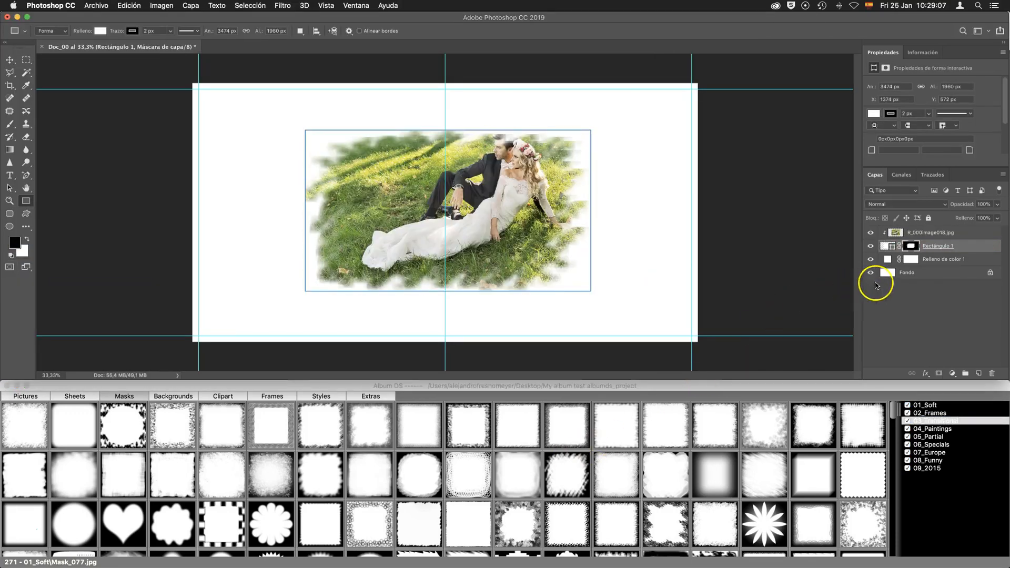
- Shift the image018.jpg picture slightly down and to the right inside its soft-edged mask
{"action": "left_click", "coordinate": [899, 273]}
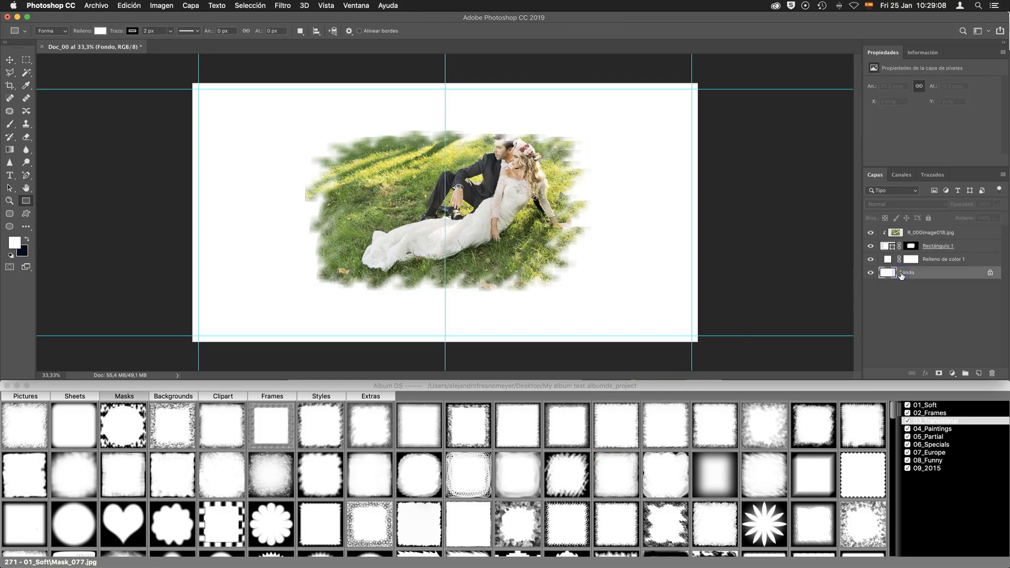
{"action": "left_click", "coordinate": [901, 232]}
{"action": "left_click", "coordinate": [10, 61]}
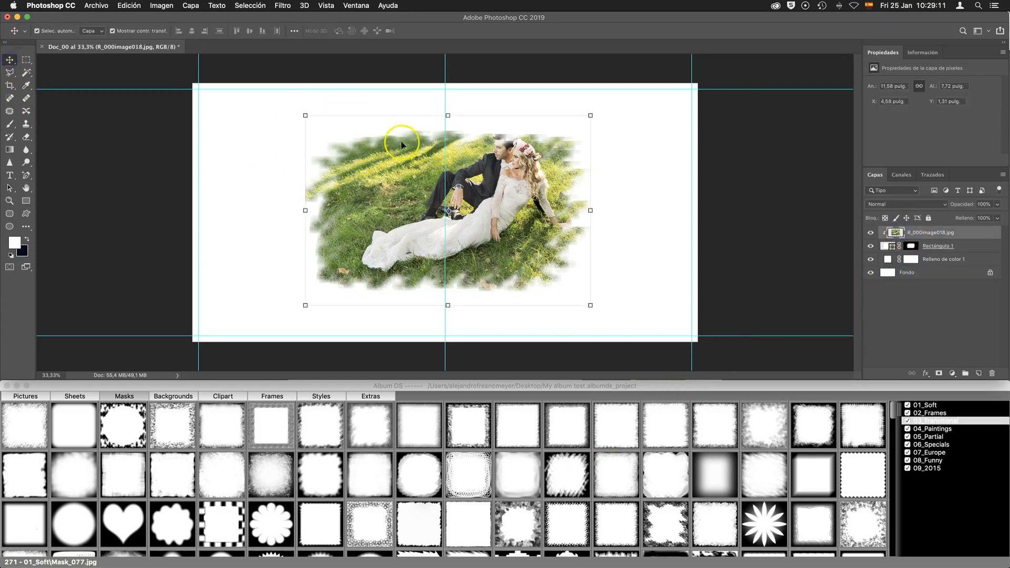
{"action": "left_click_drag", "start_coordinate": [462, 183], "coordinate": [476, 187]}
{"action": "left_click", "coordinate": [909, 265]}
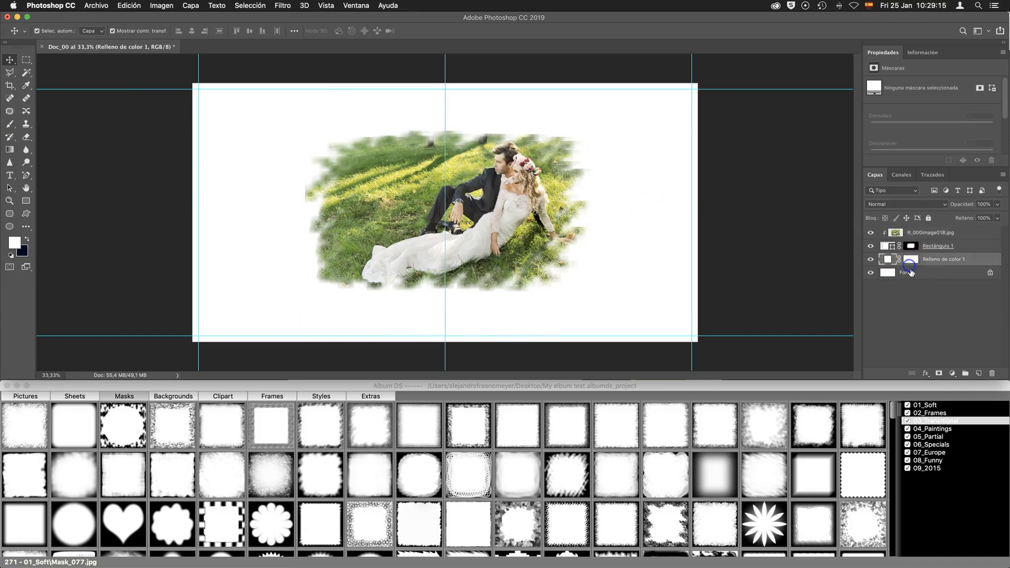
{"action": "left_click", "coordinate": [908, 271]}
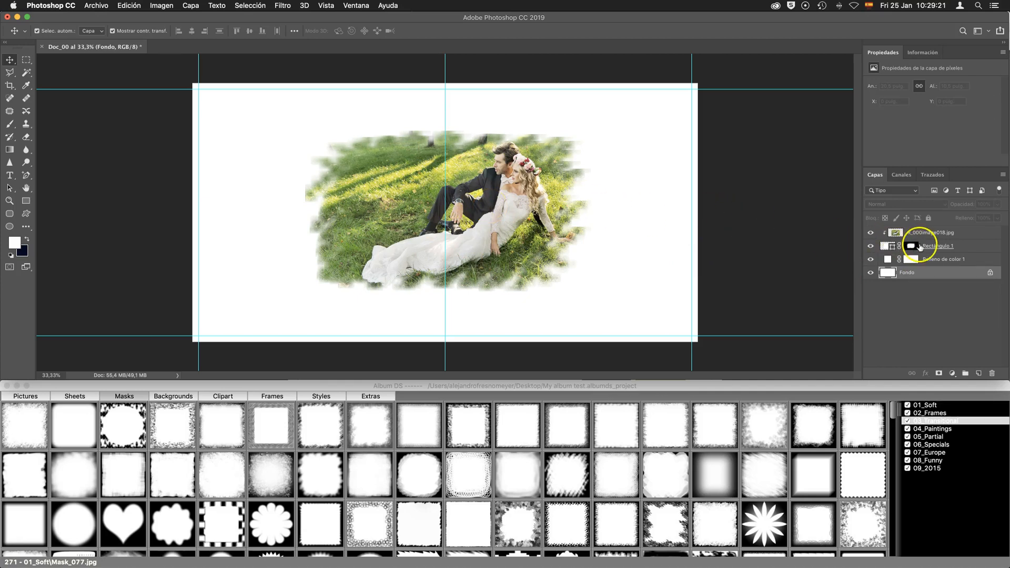
- Delete the Rectángulo 1 layer together with its clipped image018.jpg picture
{"action": "left_click", "coordinate": [942, 246]}
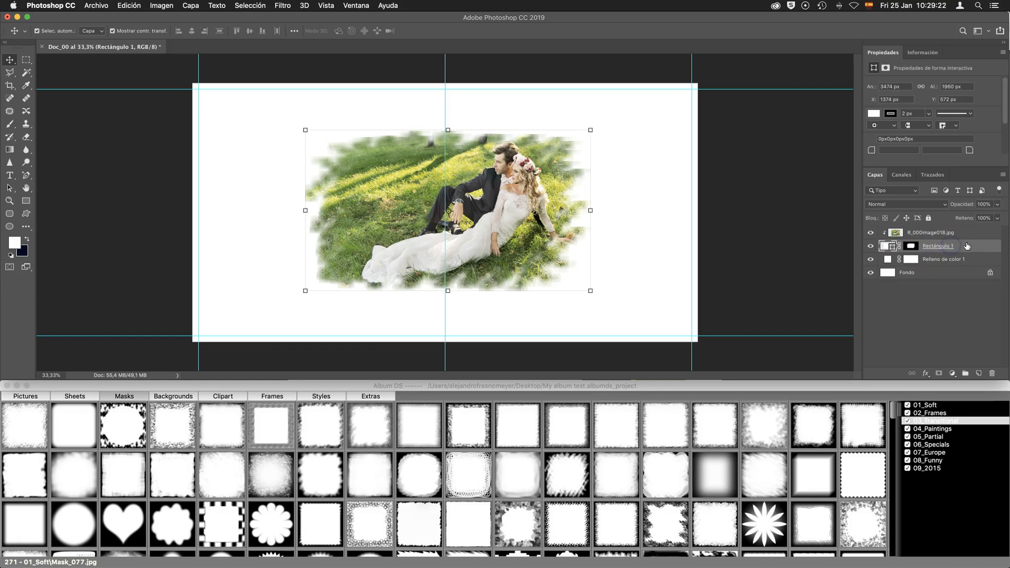
{"action": "left_click", "coordinate": [965, 234], "text": "shift"}
{"action": "left_click_drag", "start_coordinate": [939, 236], "coordinate": [991, 373]}
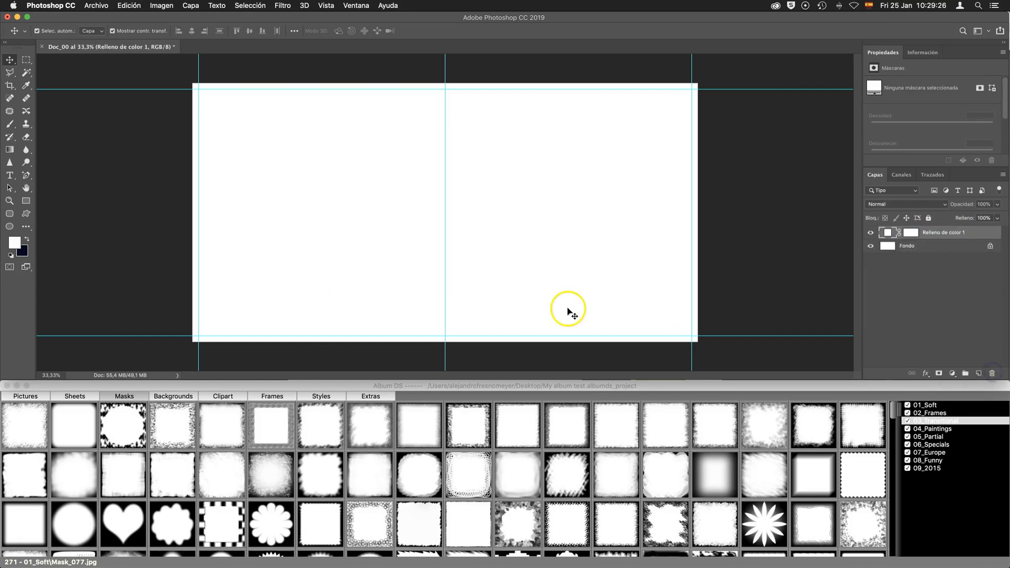
- Draw a rectangle about 3179 by 2656 px across the left half of the sheet and fill it light grey
{"action": "left_click", "coordinate": [25, 200]}
{"action": "left_click_drag", "start_coordinate": [214, 106], "coordinate": [475, 324]}
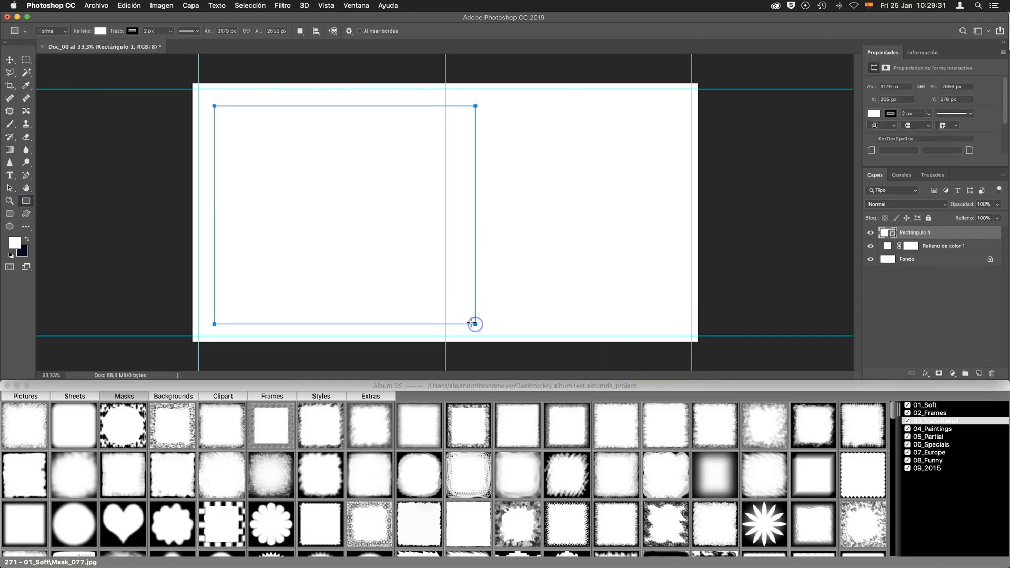
{"action": "left_click", "coordinate": [101, 33]}
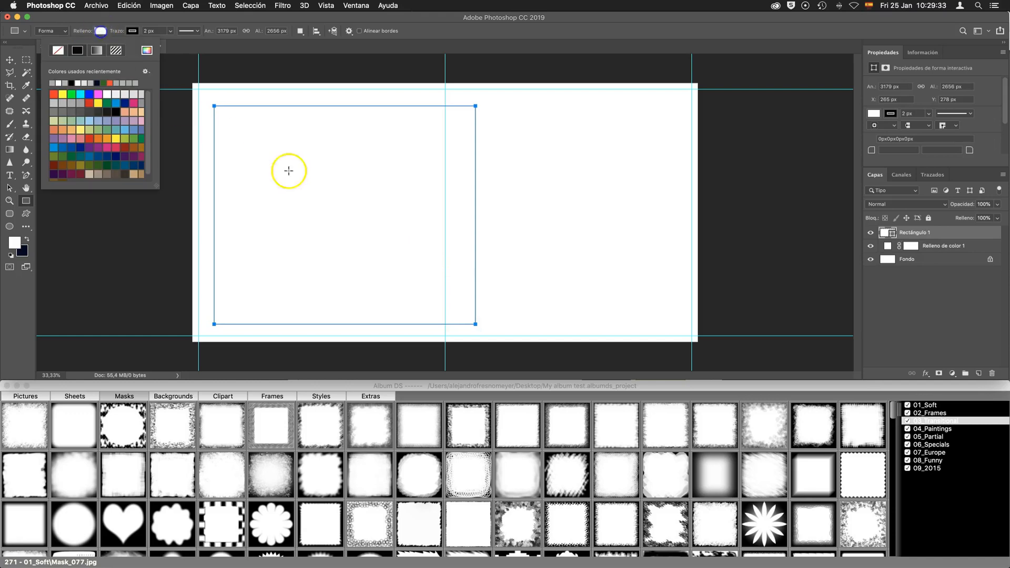
{"action": "left_click", "coordinate": [63, 104]}
{"action": "left_click", "coordinate": [905, 235]}
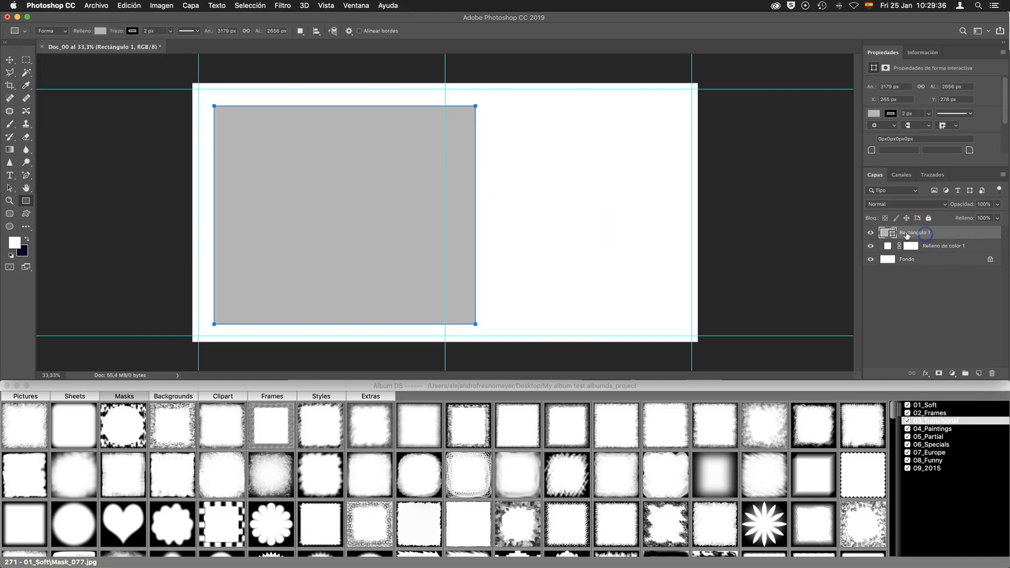
- Duplicate the grey rectangle, move the original to the sheet's right side with a slight overlap, and place the copy above it
{"action": "left_click_drag", "start_coordinate": [891, 232], "coordinate": [894, 246]}
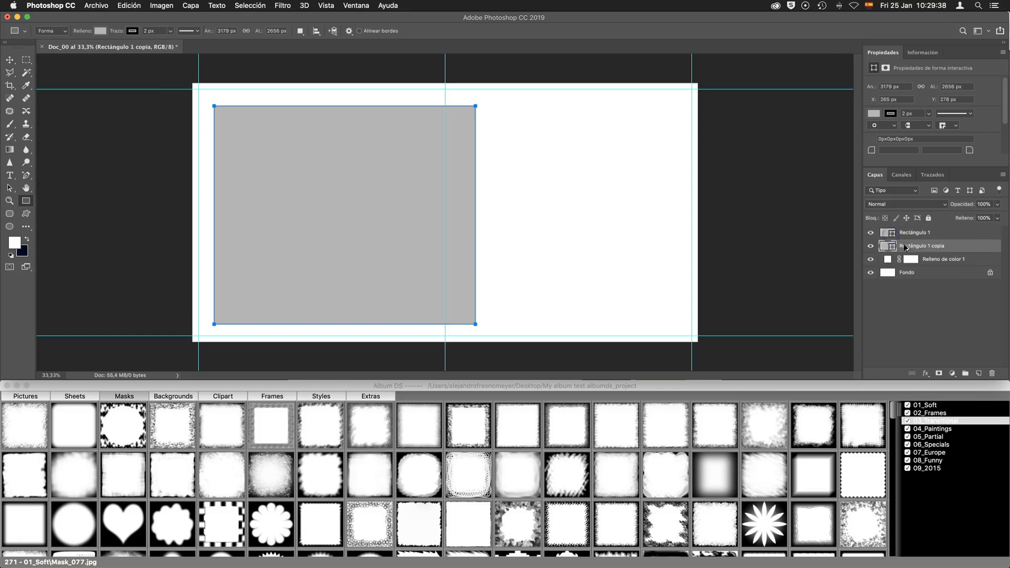
{"action": "left_click", "coordinate": [10, 60]}
{"action": "left_click_drag", "start_coordinate": [385, 242], "coordinate": [593, 241]}
{"action": "left_click_drag", "start_coordinate": [928, 244], "coordinate": [923, 227]}
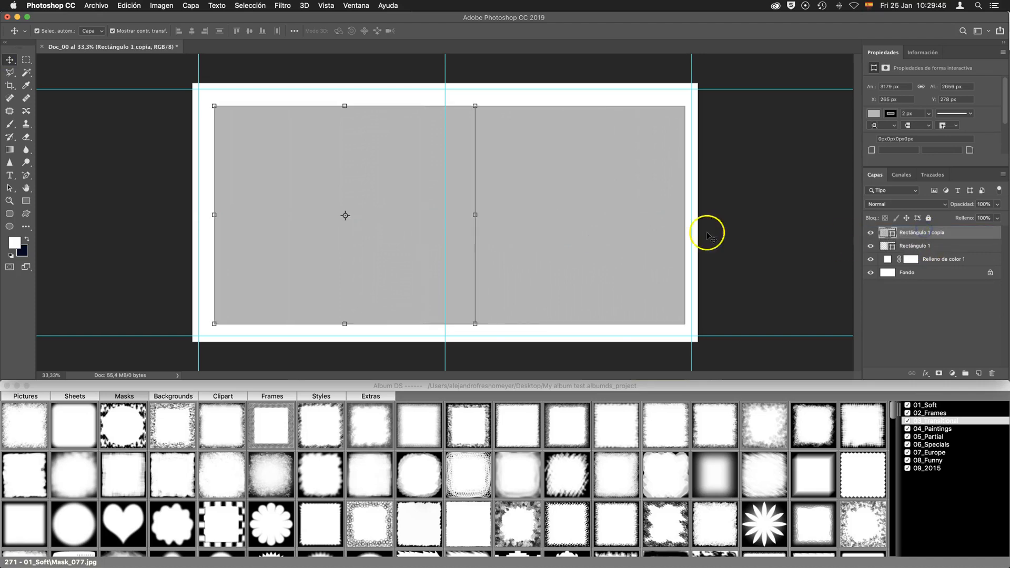
- Show only the 03_Transitional masks and apply PMask_088 to the left rectangle, Rectángulo 1 copia
{"action": "left_click", "coordinate": [902, 245]}
{"action": "left_click", "coordinate": [901, 232]}
{"action": "left_click", "coordinate": [902, 245]}
{"action": "left_click", "coordinate": [900, 232]}
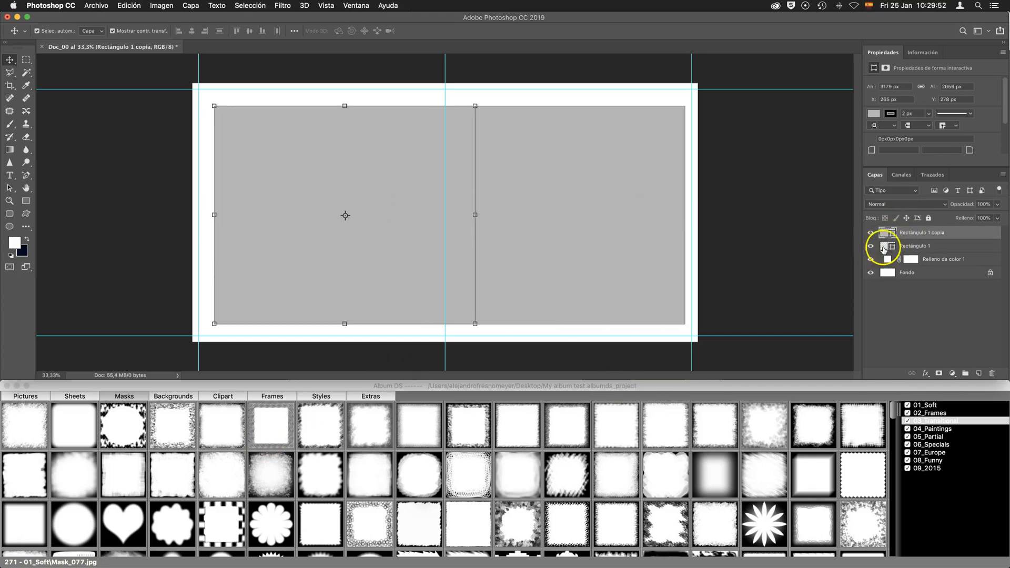
{"action": "right_click", "coordinate": [932, 421]}
{"action": "left_click", "coordinate": [950, 435]}
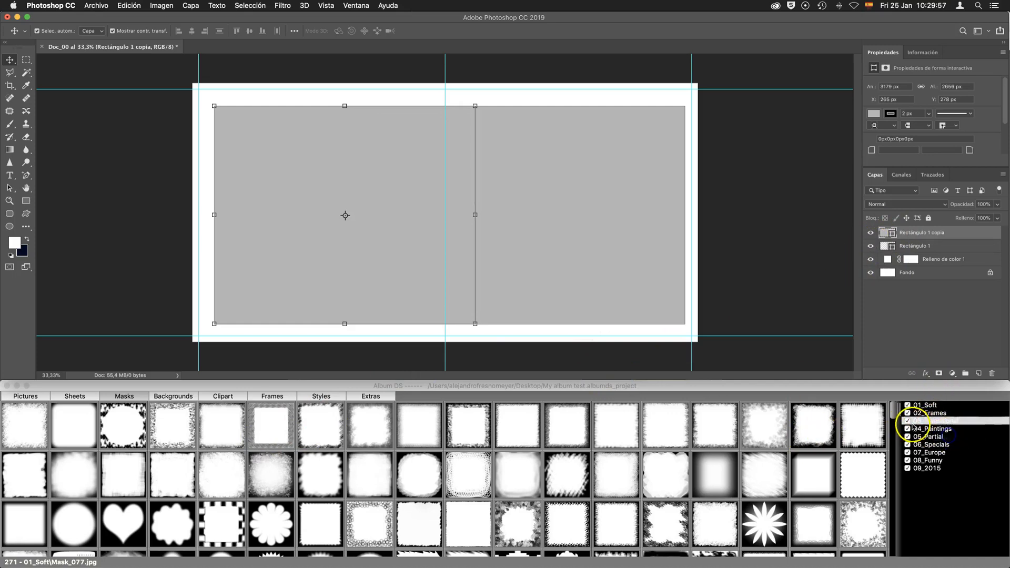
{"action": "left_click", "coordinate": [907, 421]}
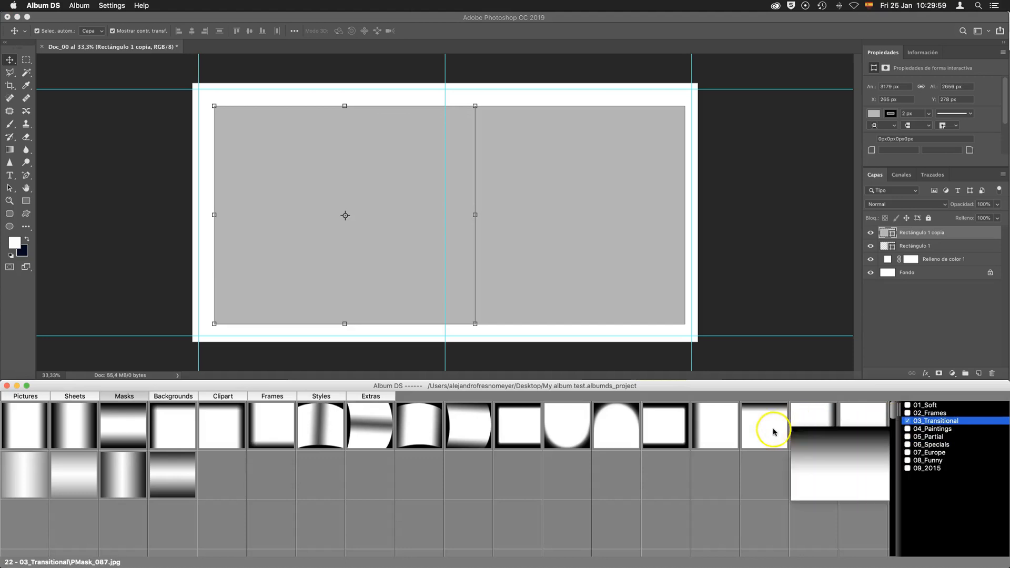
{"action": "mouse_move", "coordinate": [812, 416]}
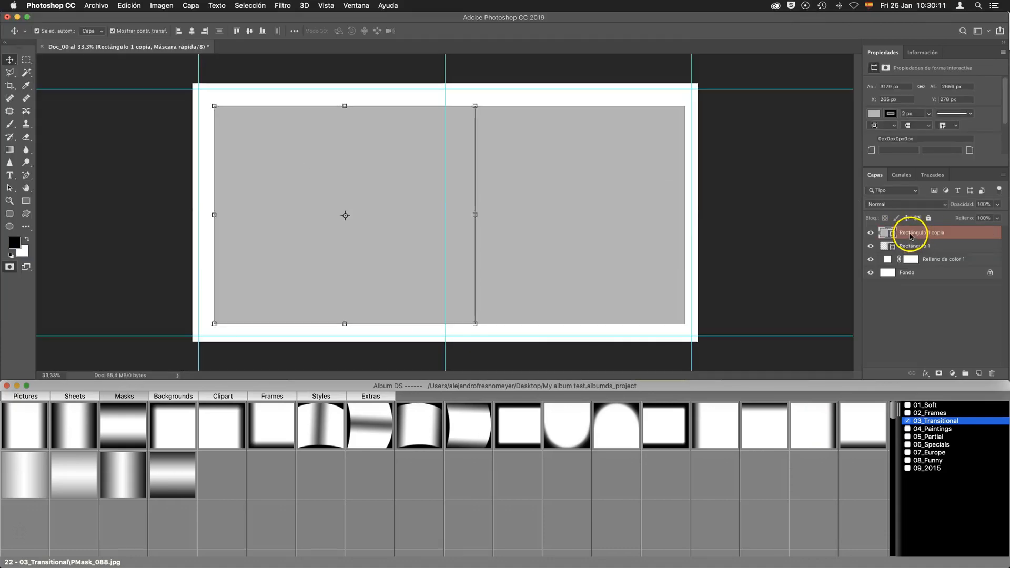
- Fill the masked left rectangle with image006.jpg from the Album DS pictures
{"action": "left_click", "coordinate": [24, 396]}
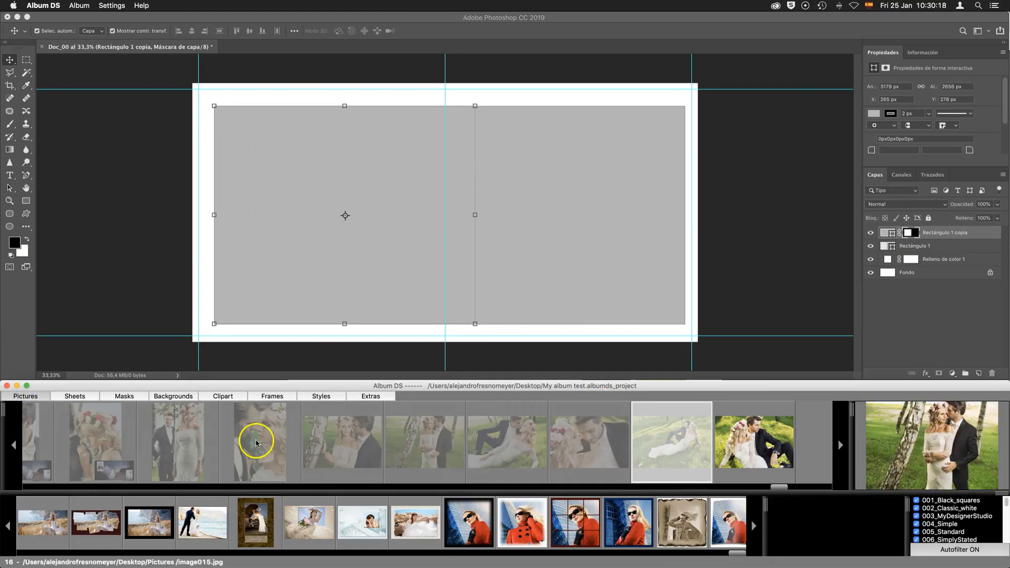
{"action": "scroll", "coordinate": [321, 435], "scroll_direction": "left", "scroll_amount": 10}
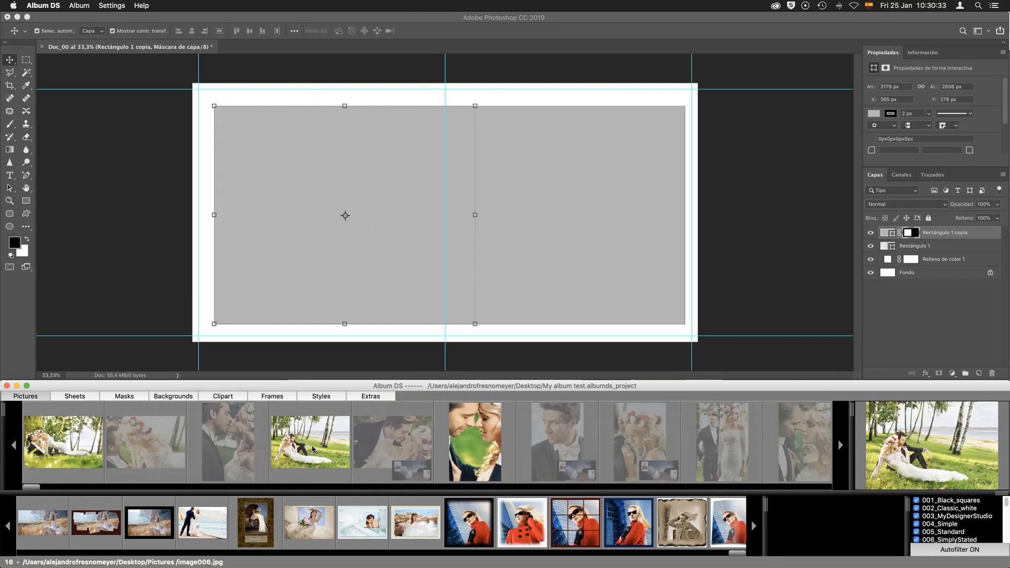
{"action": "left_click", "coordinate": [313, 450]}
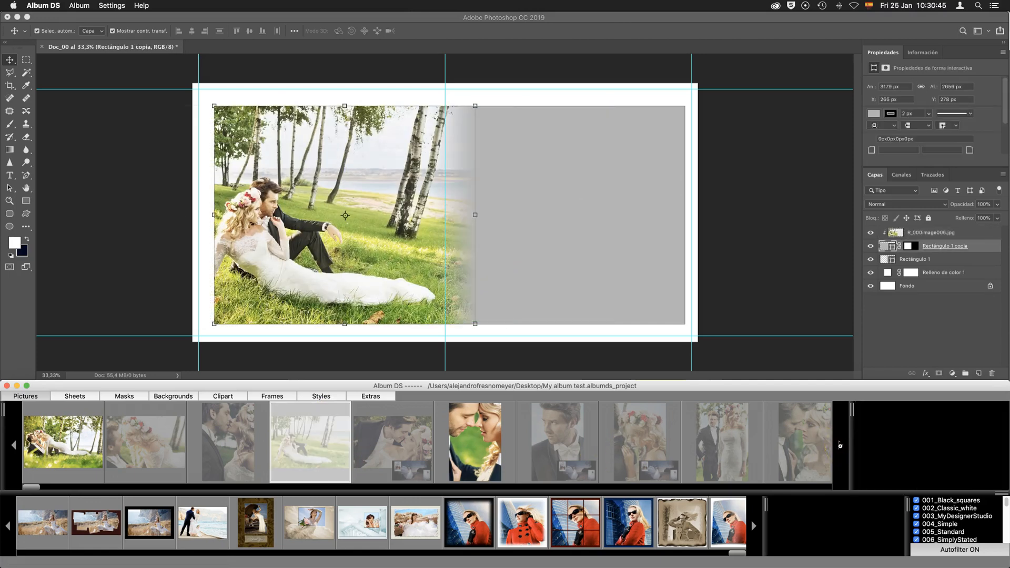
- Fill the right rectangle, Rectángulo 1, with image015.jpg and select the Fondo layer
{"action": "left_click", "coordinate": [840, 447]}
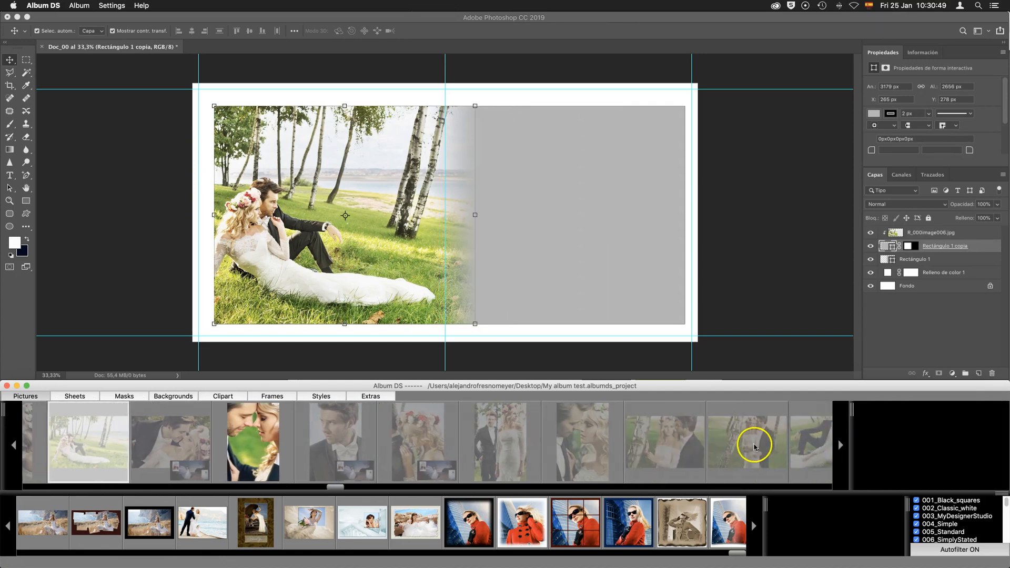
{"action": "left_click", "coordinate": [918, 260]}
{"action": "left_click", "coordinate": [922, 259]}
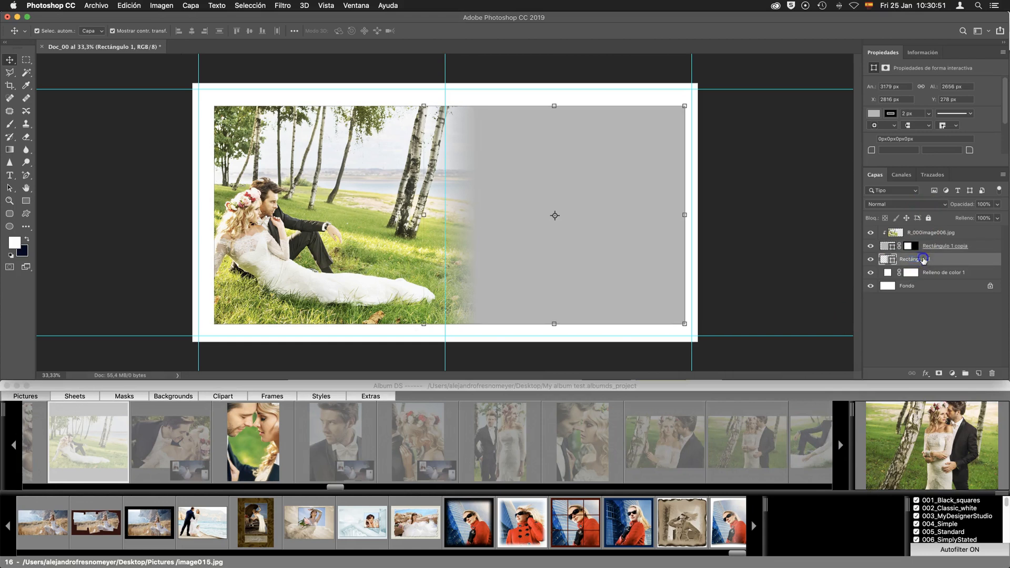
{"action": "left_click", "coordinate": [959, 259]}
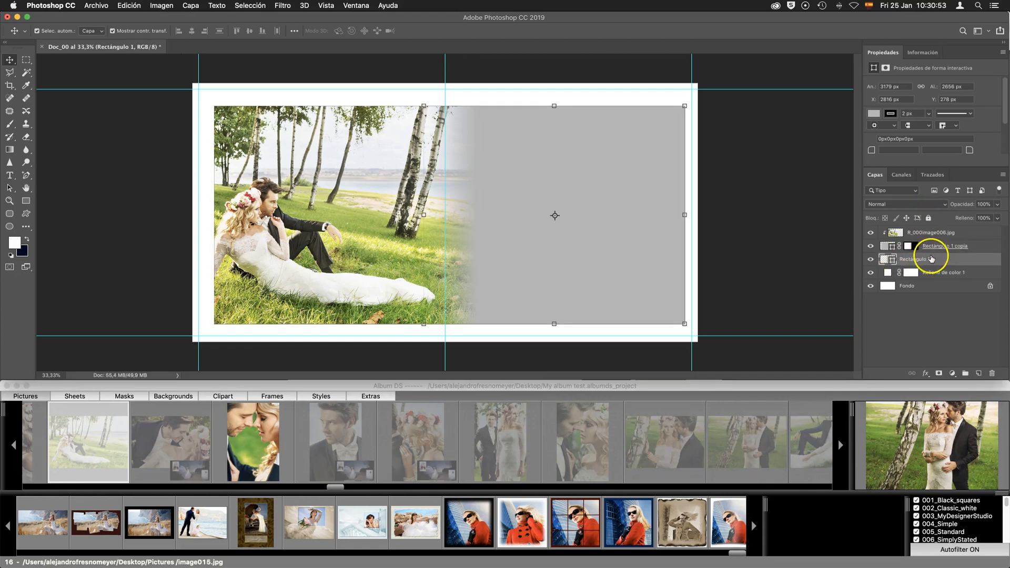
{"action": "left_click", "coordinate": [732, 447]}
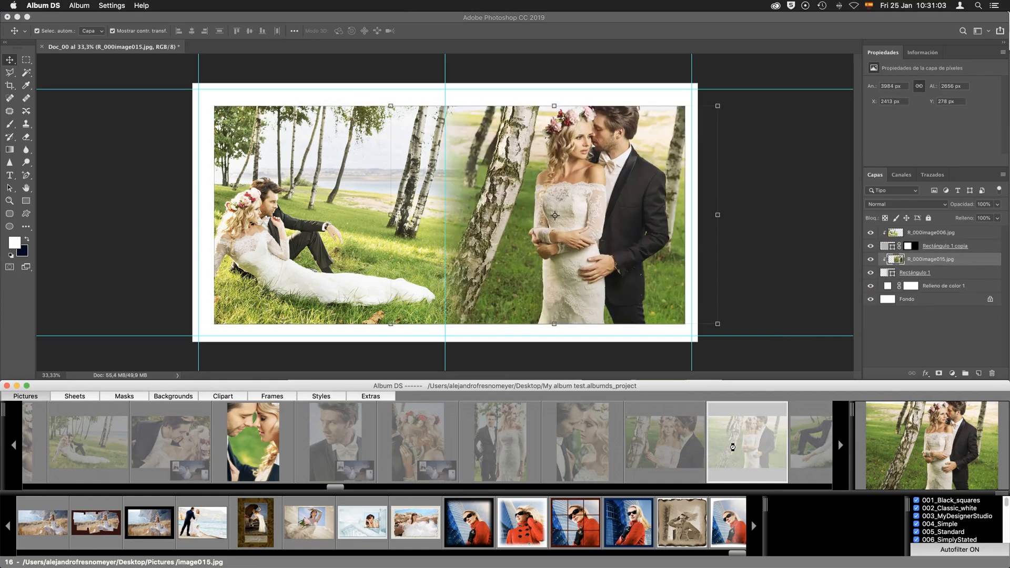
{"action": "left_click", "coordinate": [916, 299]}
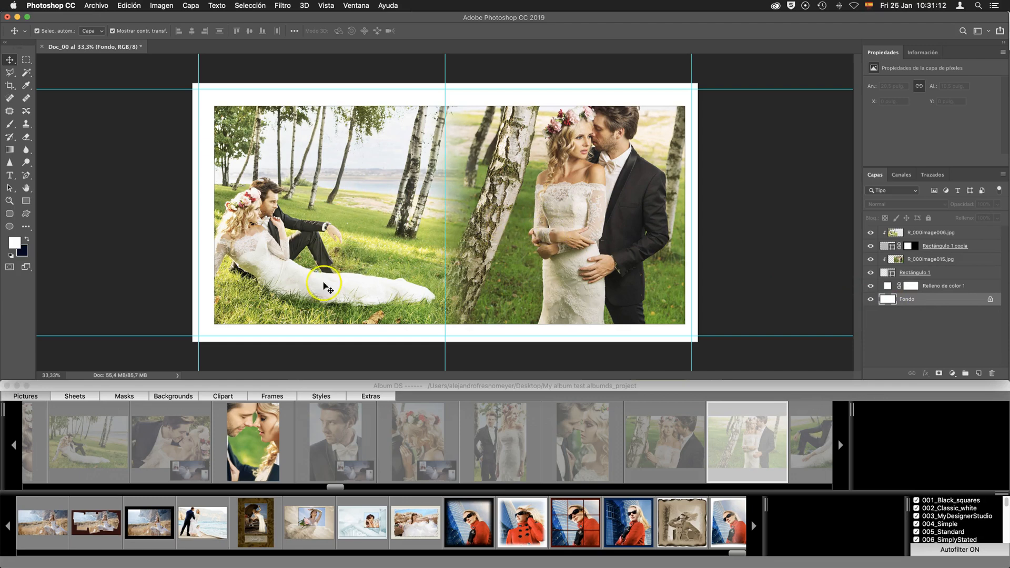
- Look through the background designs available in Album DS
{"action": "left_click", "coordinate": [124, 395]}
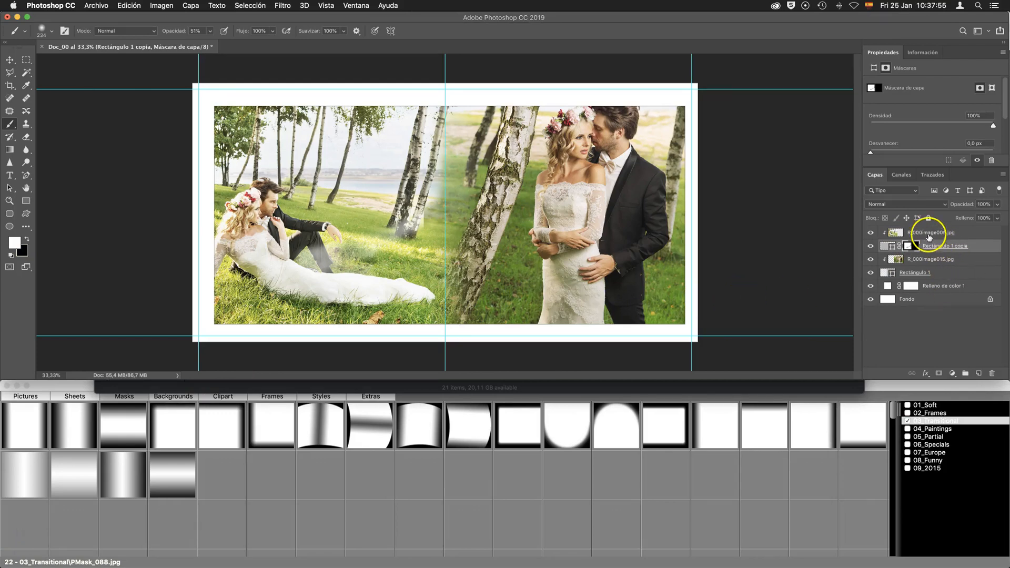
{"action": "left_click", "coordinate": [182, 398]}
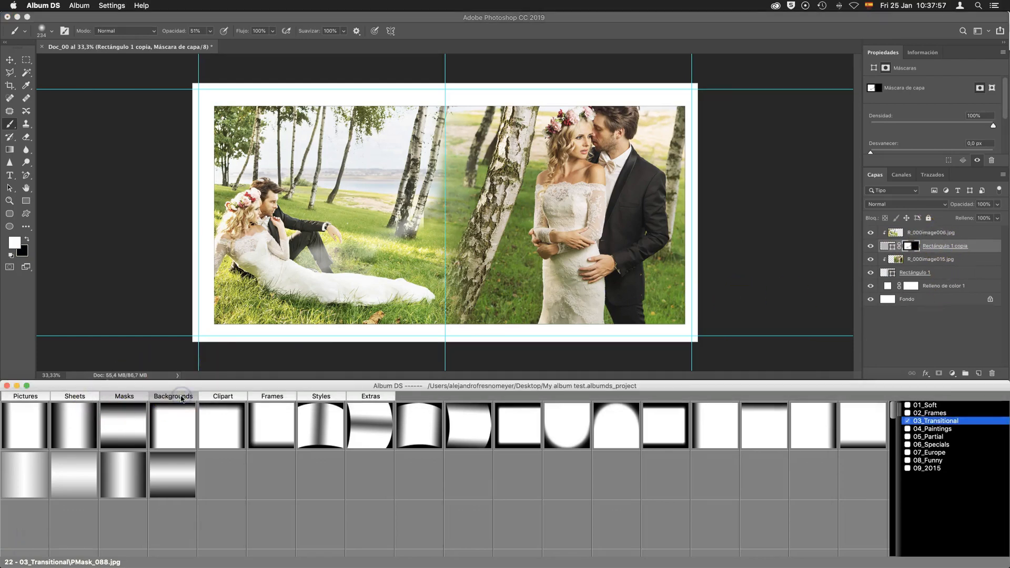
{"action": "left_click", "coordinate": [196, 400]}
{"action": "mouse_move", "coordinate": [806, 480]}
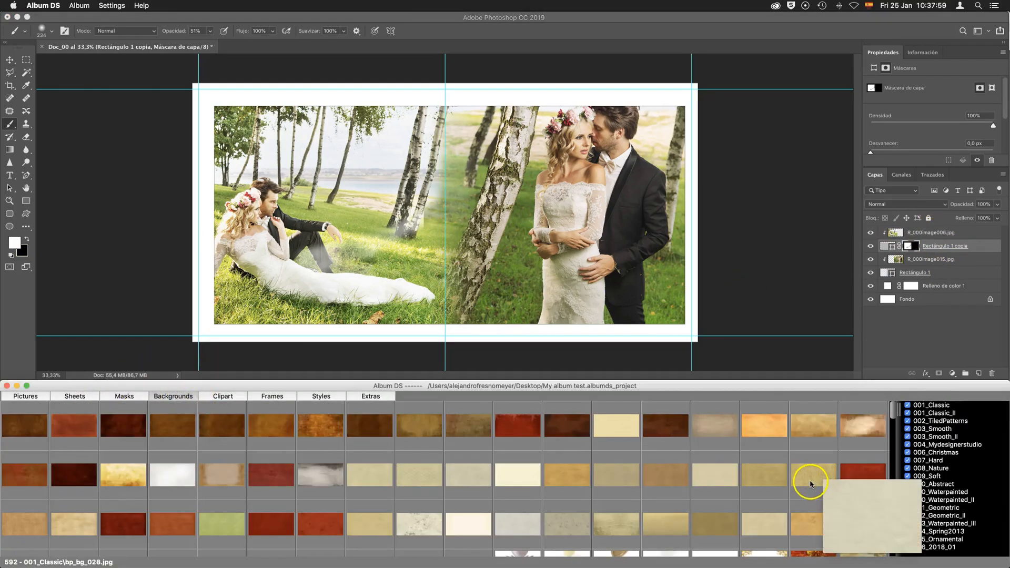
{"action": "scroll", "coordinate": [808, 480], "scroll_direction": "down", "scroll_amount": 3}
{"action": "scroll", "coordinate": [809, 480], "scroll_direction": "down", "scroll_amount": 2}
{"action": "scroll", "coordinate": [807, 480], "scroll_direction": "up", "scroll_amount": 2}
- Scale both pictures and their rectangles together to about 51% and place them in the lower left of the sheet
{"action": "left_click", "coordinate": [946, 232]}
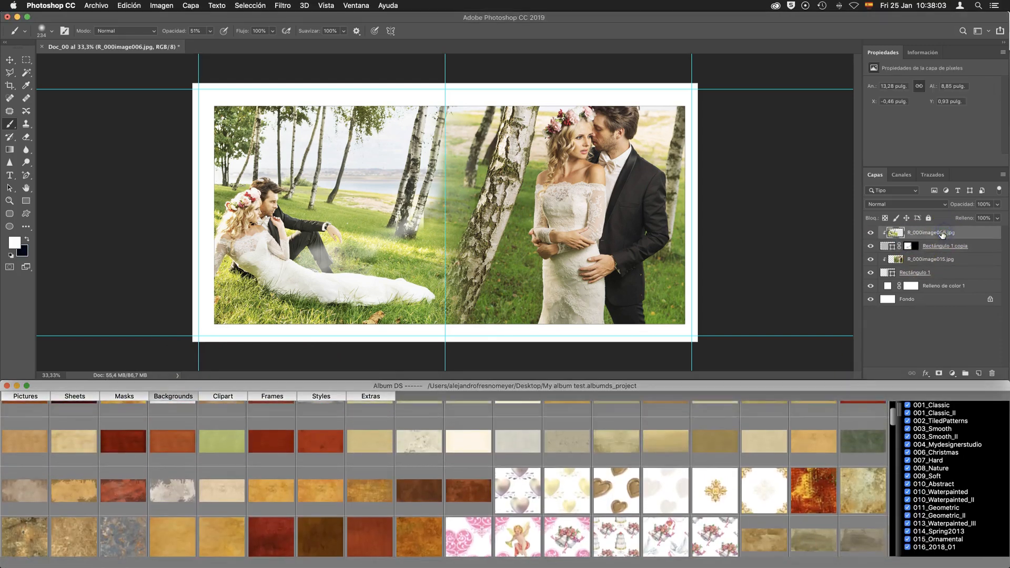
{"action": "left_click", "coordinate": [943, 270], "text": "shift"}
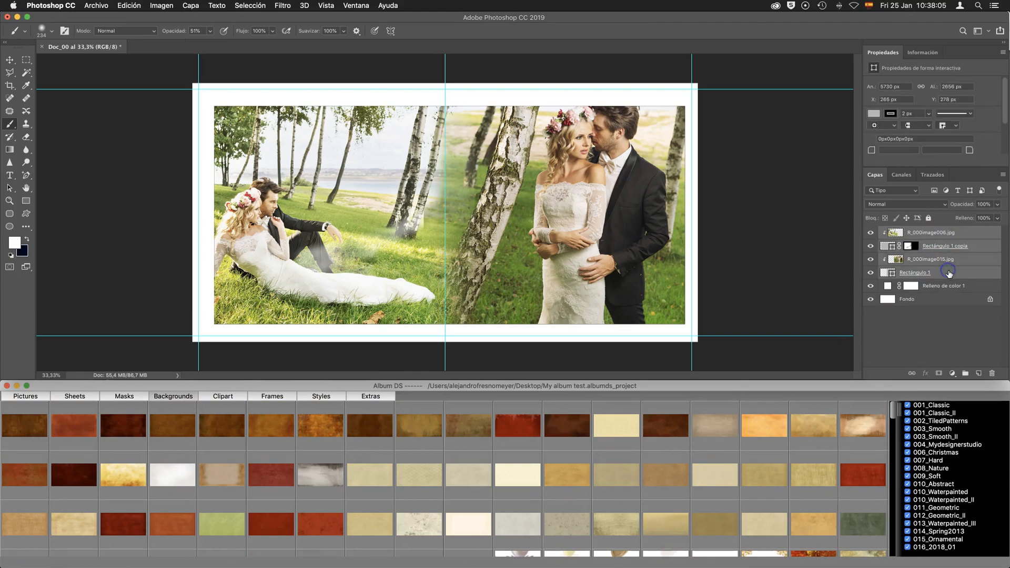
{"action": "left_click", "coordinate": [10, 60]}
{"action": "key", "text": "super+t"}
{"action": "left_click_drag", "start_coordinate": [703, 111], "coordinate": [581, 182]}
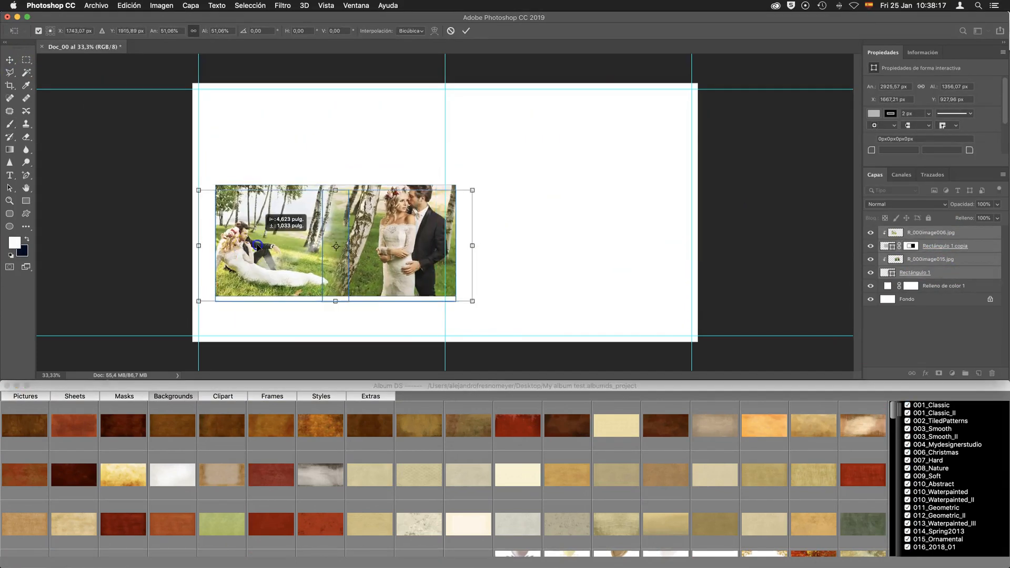
{"action": "left_click_drag", "start_coordinate": [259, 231], "coordinate": [251, 249]}
{"action": "key", "text": "Return"}
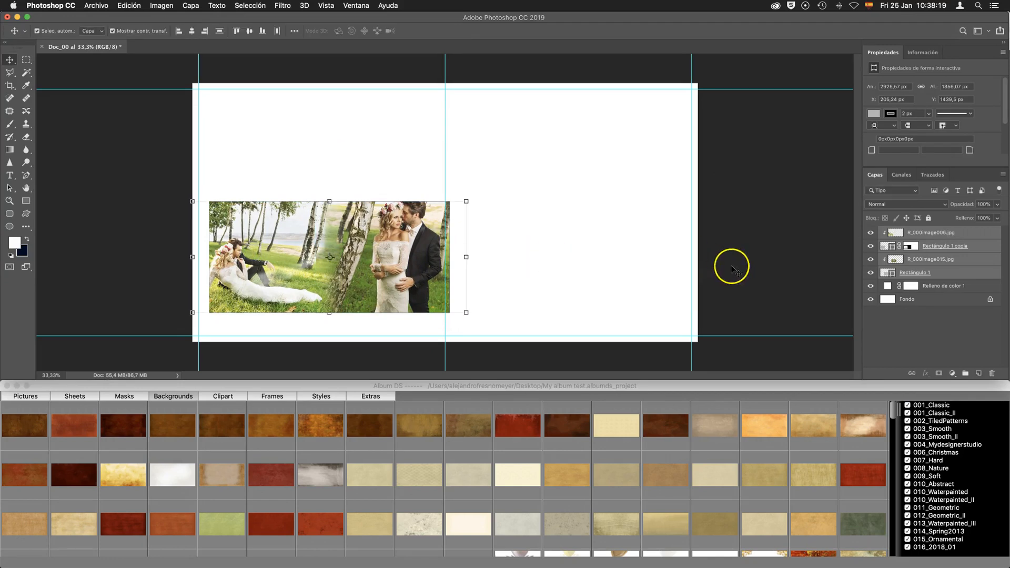
- Change the Relleno de color 1 fill to an olive green sampled from the wedding pictures
{"action": "left_click", "coordinate": [933, 288]}
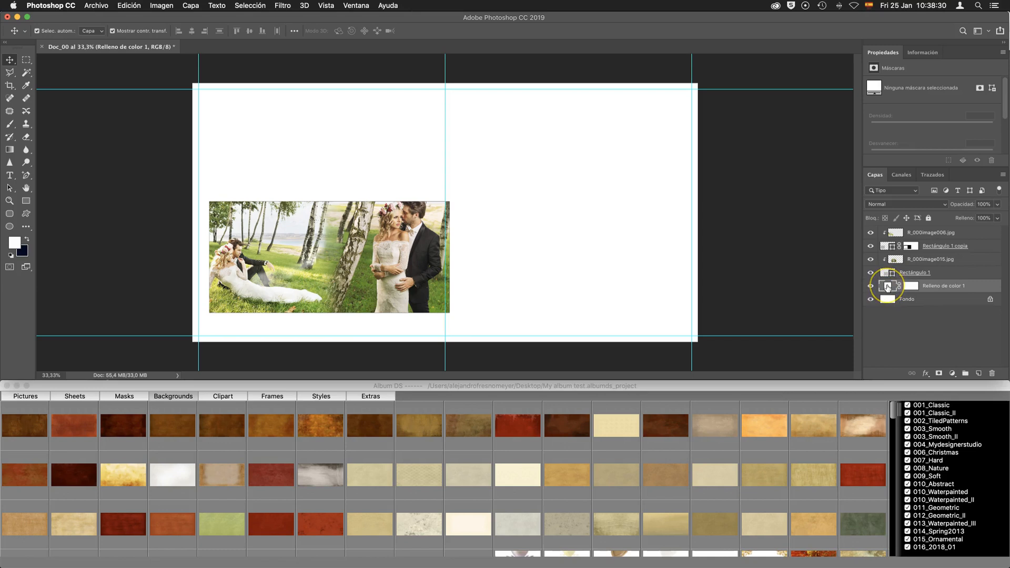
{"action": "double_click", "coordinate": [888, 287]}
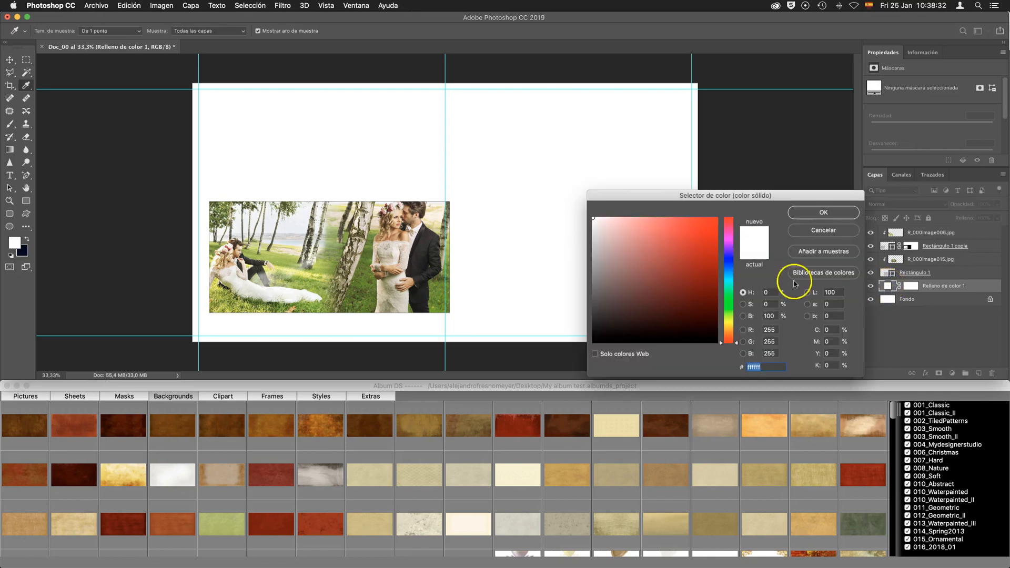
{"action": "left_click", "coordinate": [656, 256]}
{"action": "left_click", "coordinate": [633, 255]}
{"action": "left_click", "coordinate": [698, 317]}
{"action": "left_click", "coordinate": [614, 309]}
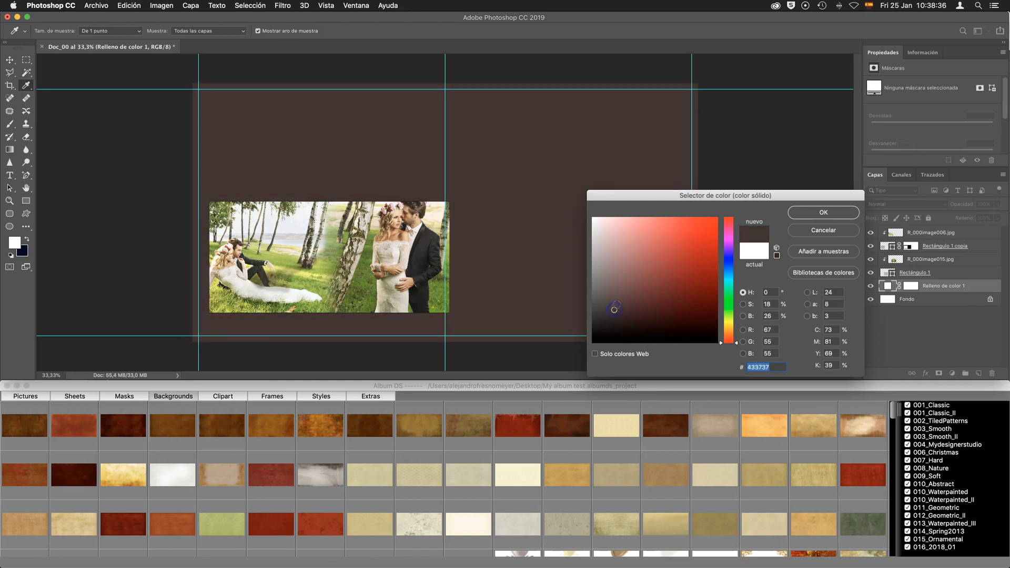
{"action": "left_click", "coordinate": [390, 252]}
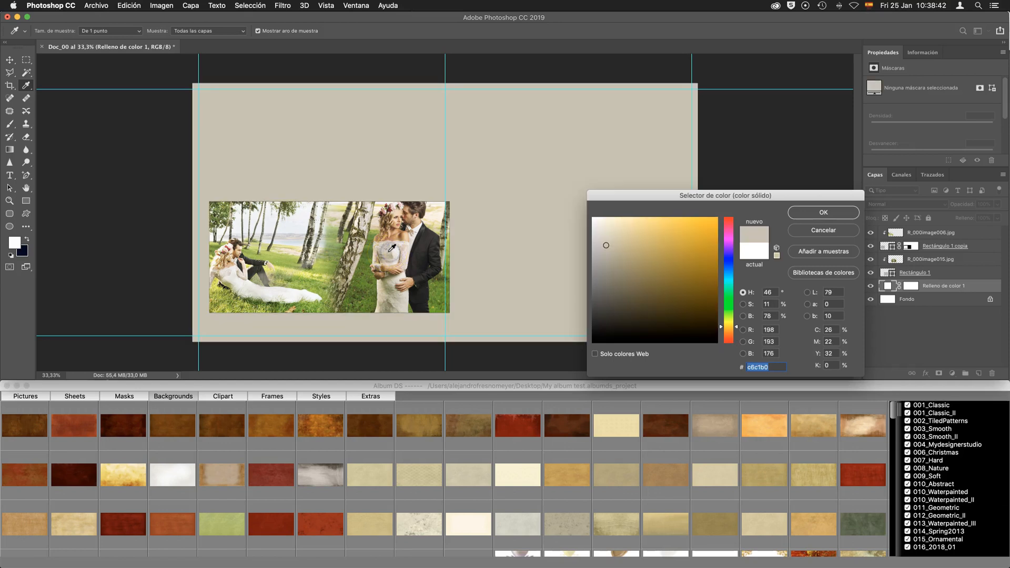
{"action": "left_click_drag", "start_coordinate": [332, 257], "coordinate": [481, 223]}
{"action": "left_click", "coordinate": [824, 213]}
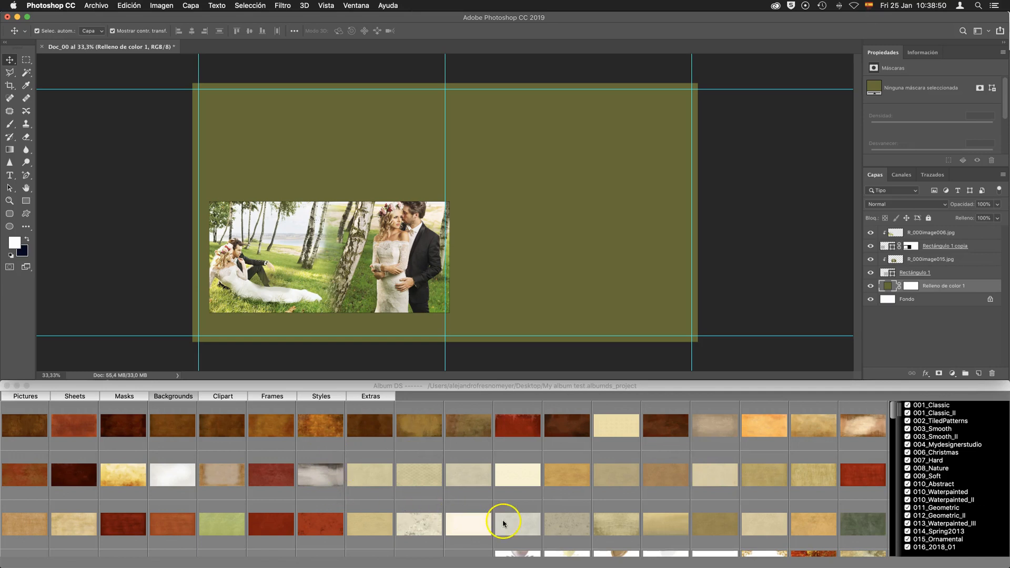
- Add the bp_bg_007.jpg background from the 001_Classic collection behind the pictures
{"action": "left_click", "coordinate": [313, 430]}
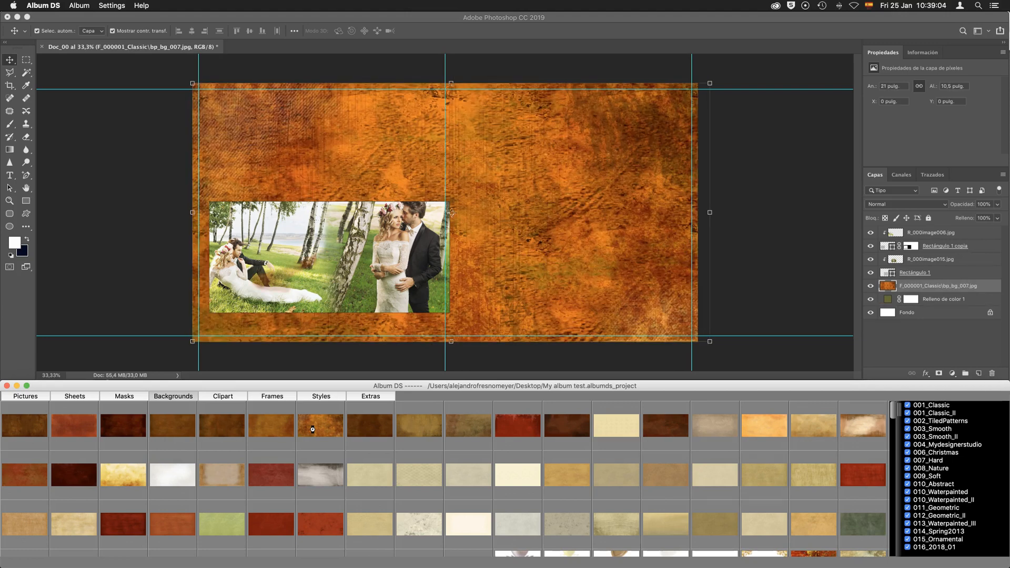
{"action": "left_click", "coordinate": [928, 286]}
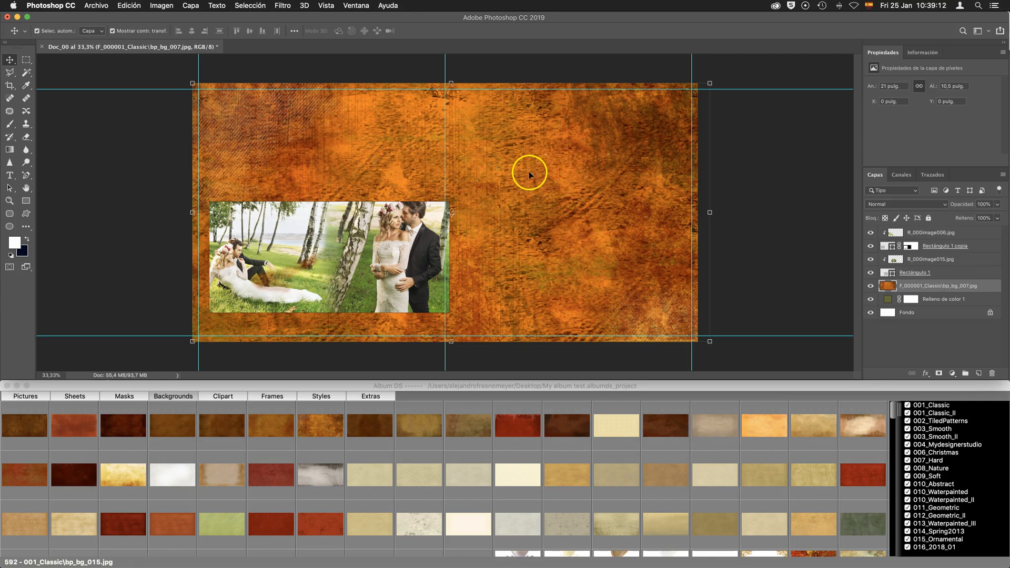
- Move Relleno de color 1 above the bp_bg_007.jpg background and set its blending mode to Color
{"action": "left_click", "coordinate": [940, 300]}
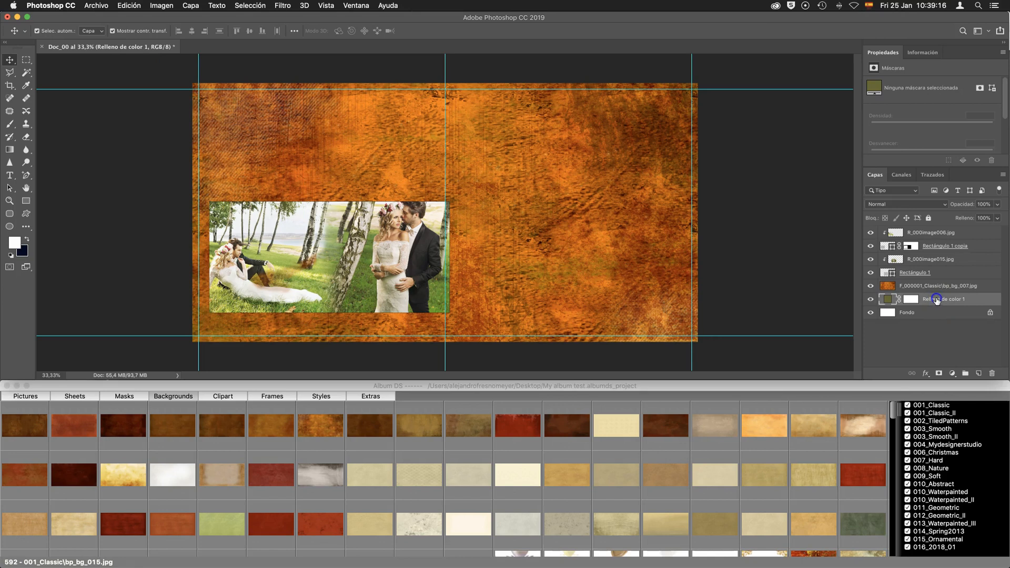
{"action": "left_click_drag", "start_coordinate": [936, 299], "coordinate": [908, 280]}
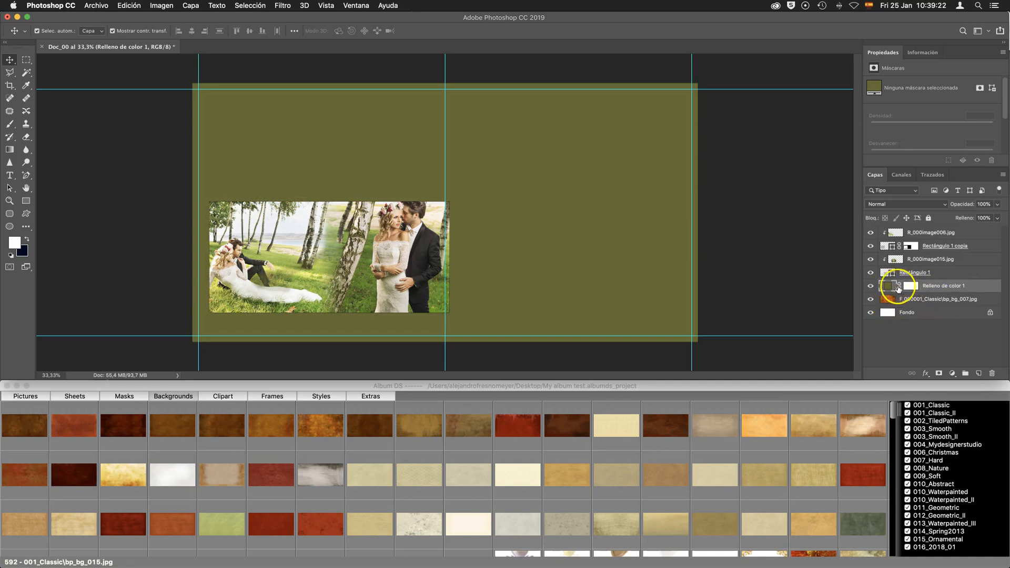
{"action": "left_click", "coordinate": [945, 207]}
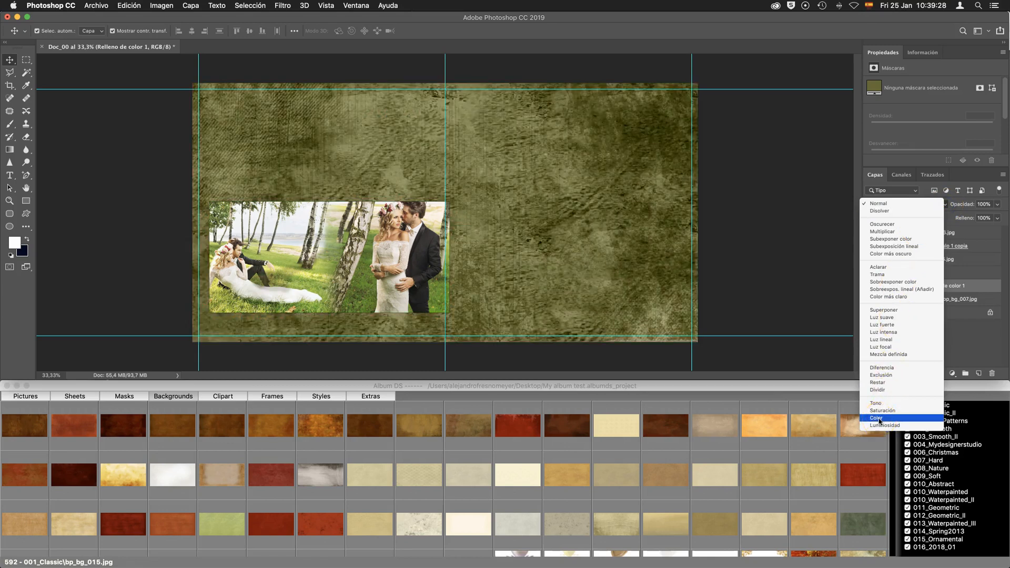
{"action": "left_click", "coordinate": [879, 418]}
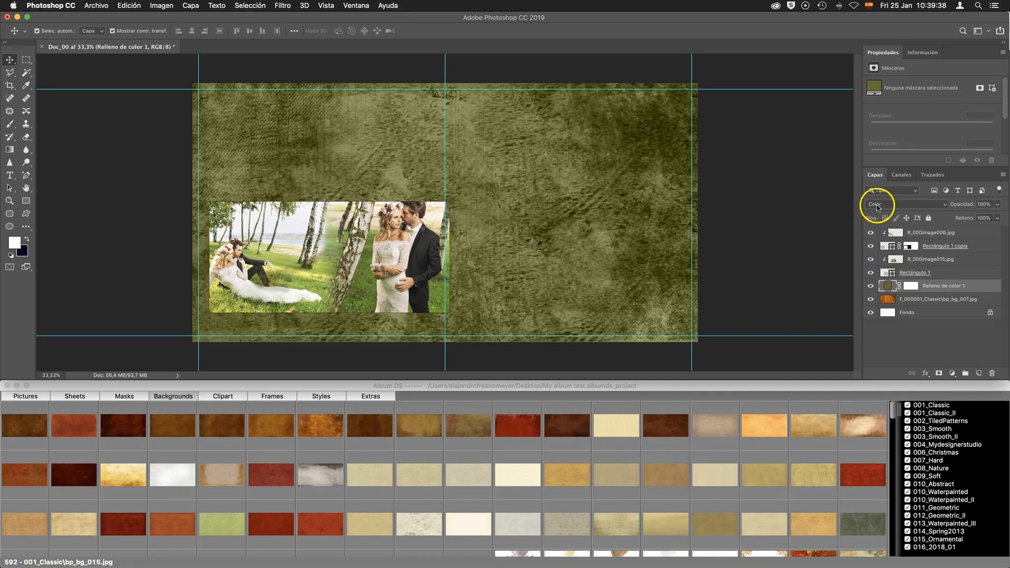
- Recolour Relleno de color 1 with the pale yellow e7deac sampled from the picture
{"action": "double_click", "coordinate": [880, 287]}
{"action": "left_click", "coordinate": [439, 290]}
{"action": "left_click", "coordinate": [441, 282]}
{"action": "left_click", "coordinate": [438, 220]}
{"action": "left_click", "coordinate": [351, 303]}
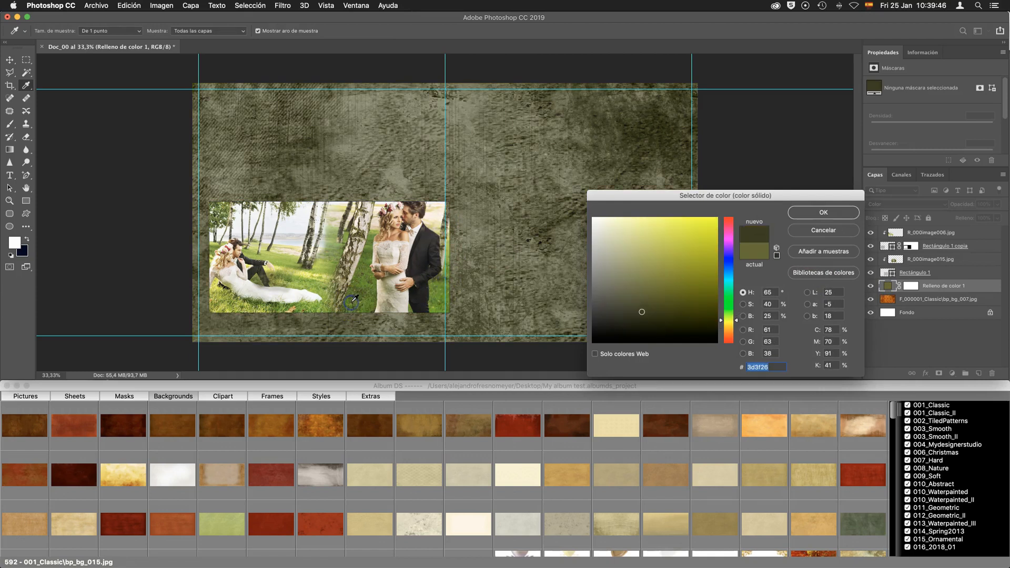
{"action": "left_click", "coordinate": [431, 222]}
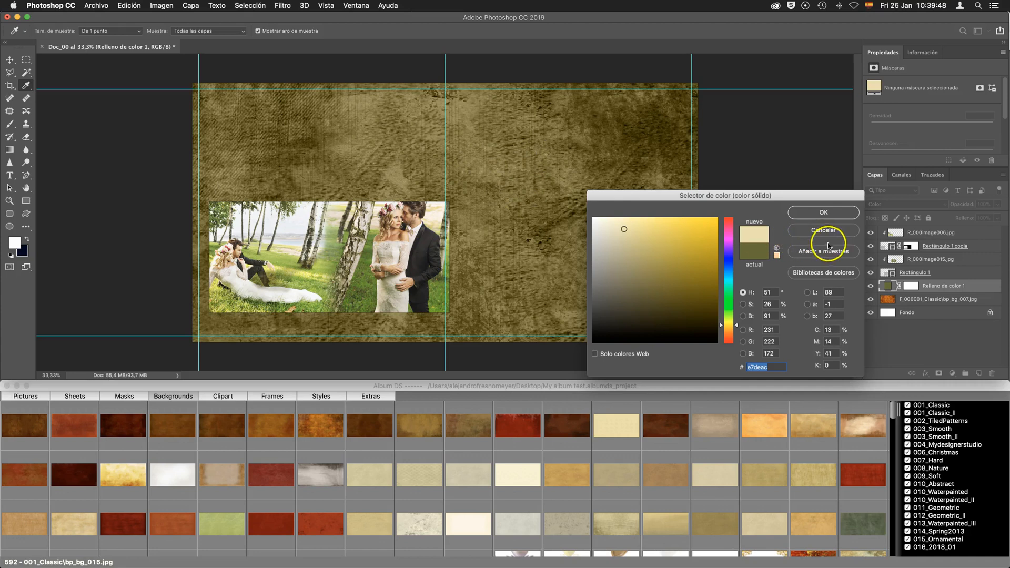
{"action": "left_click", "coordinate": [816, 213]}
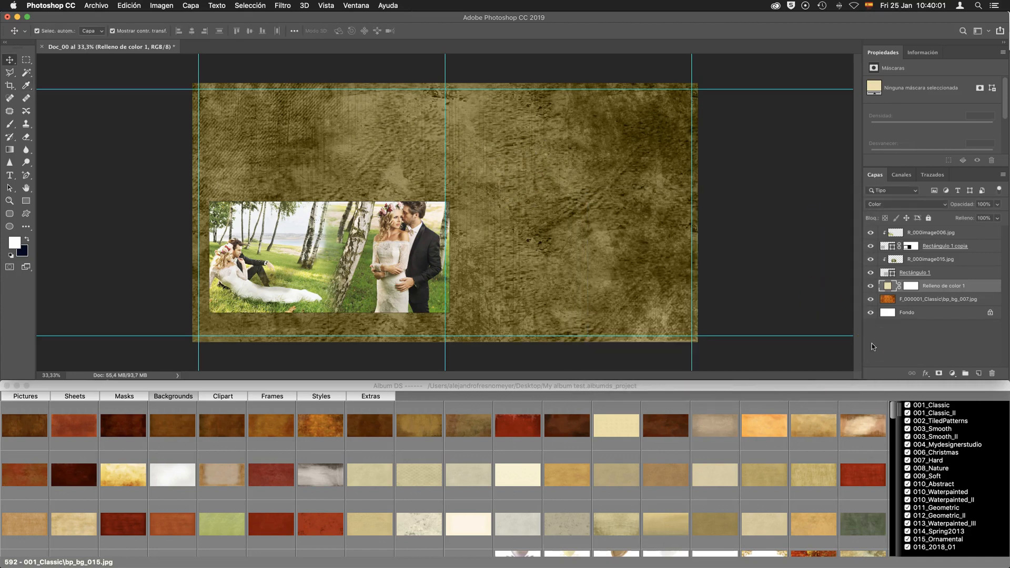
- Look through the remaining background designs in the Album DS collections
{"action": "left_click", "coordinate": [823, 386]}
{"action": "scroll", "coordinate": [646, 477], "scroll_direction": "down", "scroll_amount": 15}
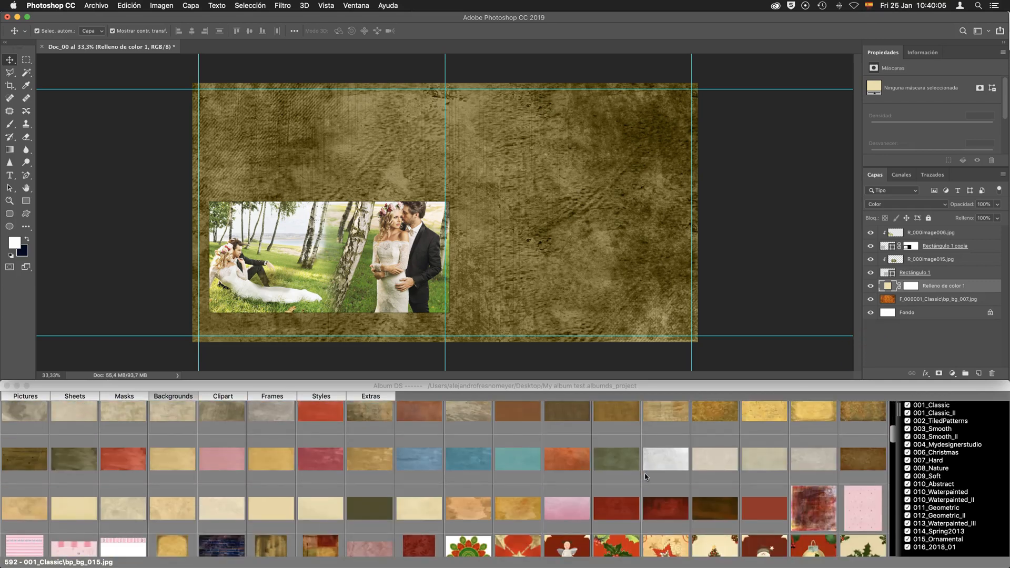
{"action": "scroll", "coordinate": [646, 476], "scroll_direction": "down", "scroll_amount": 3}
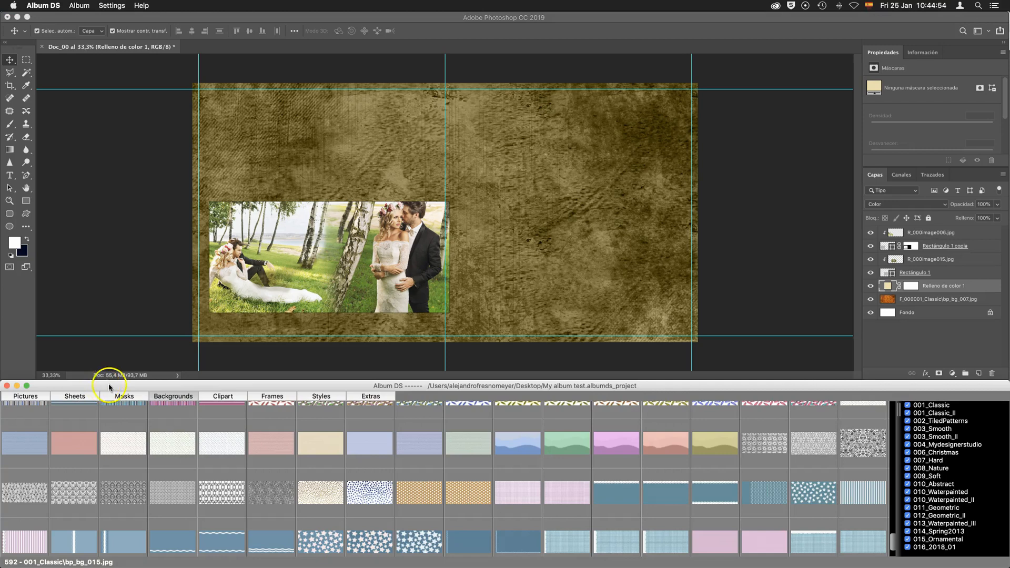
- Insert the swirls_028.eps ornament from the Album DS clipart collection into the sheet
{"action": "left_click", "coordinate": [237, 397]}
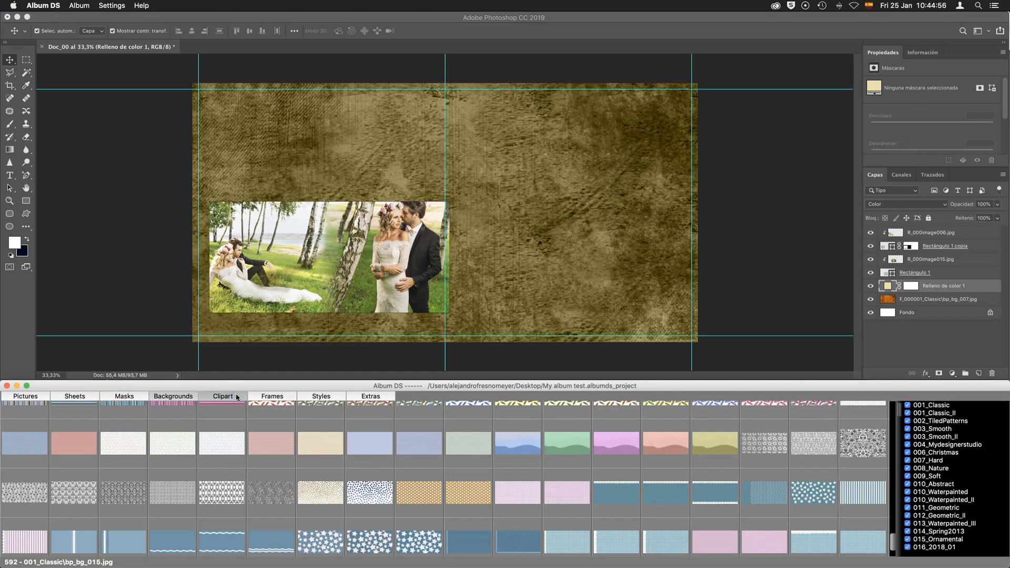
{"action": "left_click", "coordinate": [224, 398]}
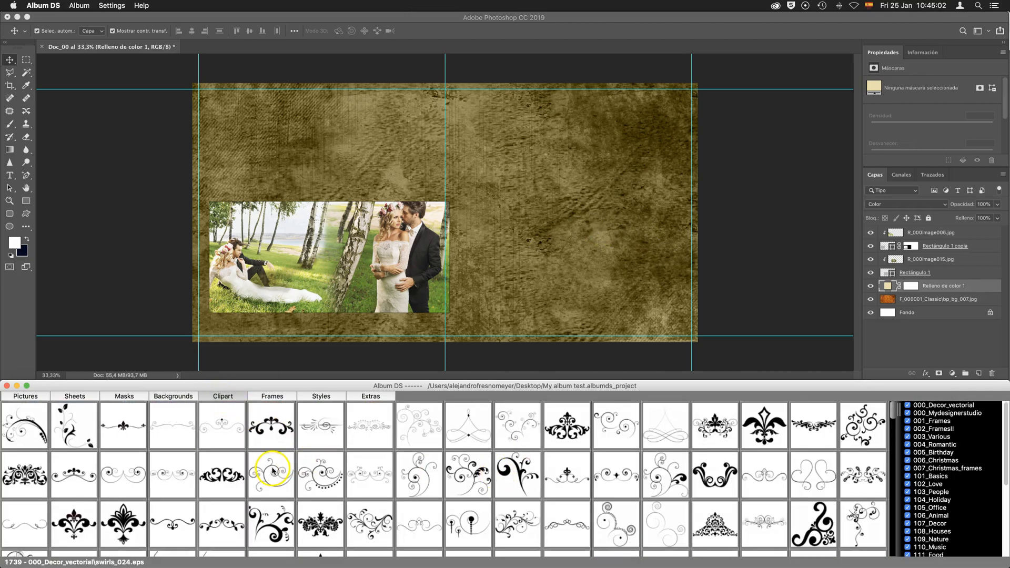
{"action": "double_click", "coordinate": [472, 471]}
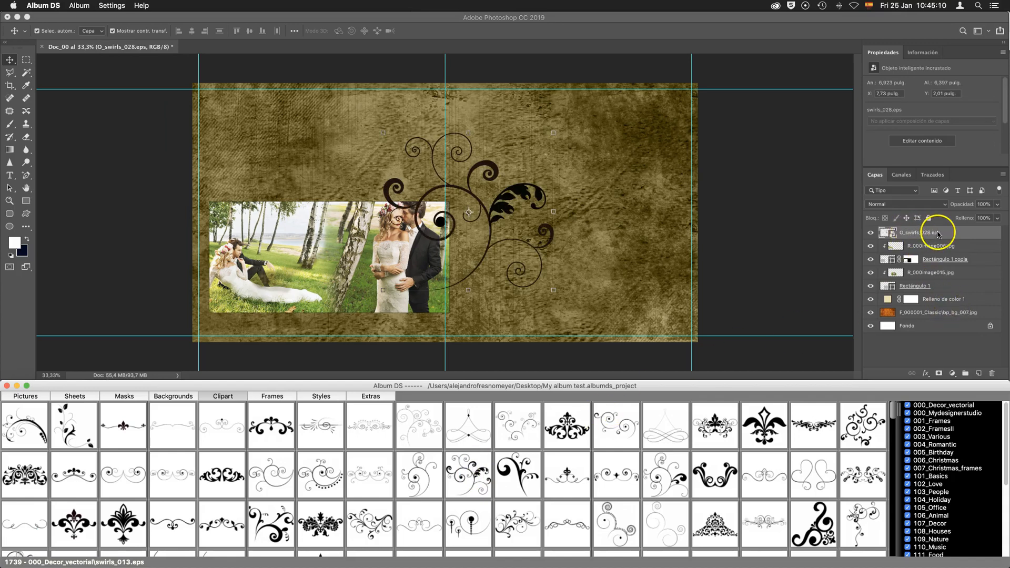
- Move the swirl ornament to the lower part of the right page and scale it down to about 6.54 in wide
{"action": "left_click", "coordinate": [531, 193]}
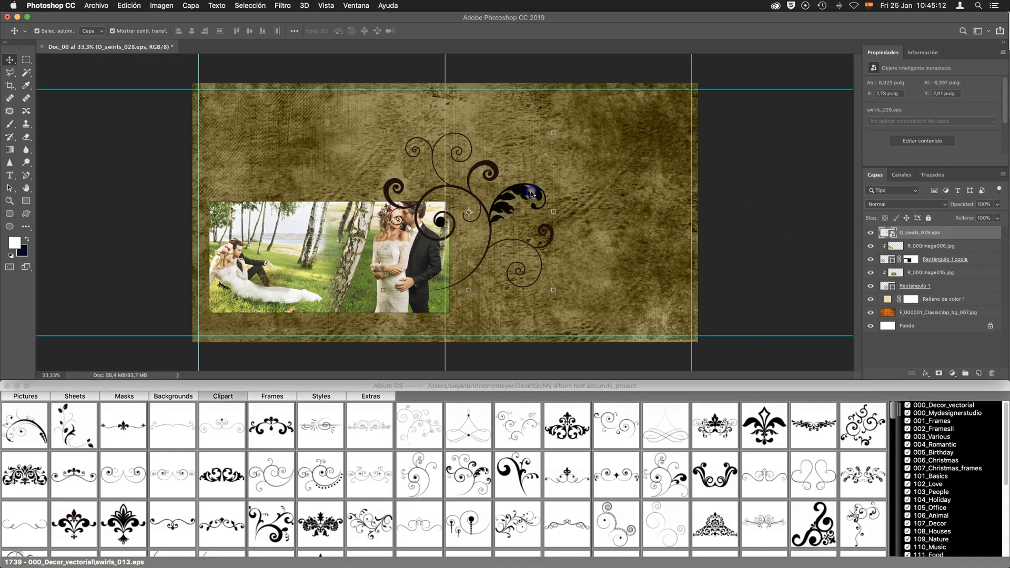
{"action": "left_click_drag", "start_coordinate": [525, 192], "coordinate": [640, 216]}
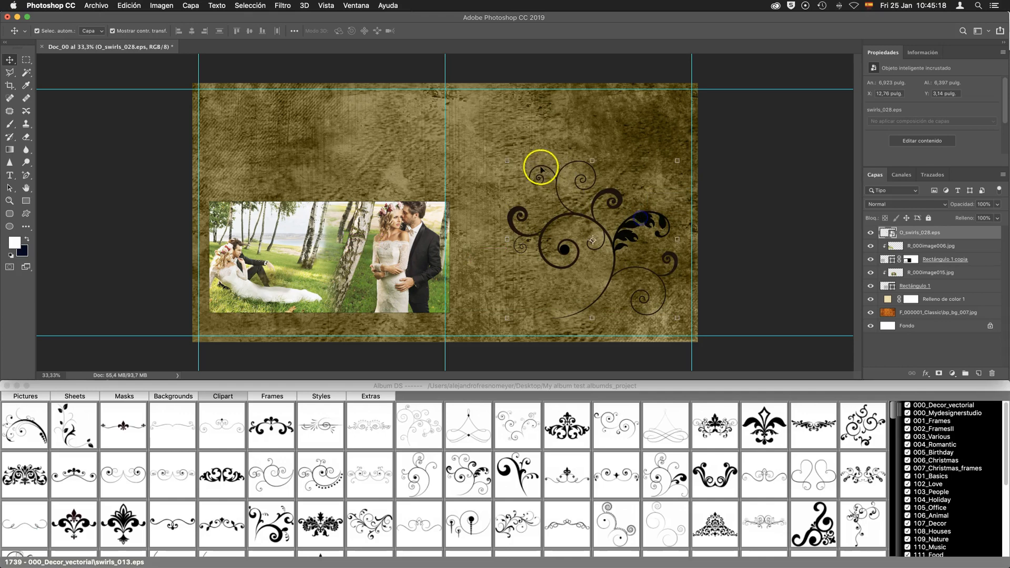
{"action": "left_click_drag", "start_coordinate": [506, 161], "coordinate": [472, 164]}
{"action": "key", "text": "Return"}
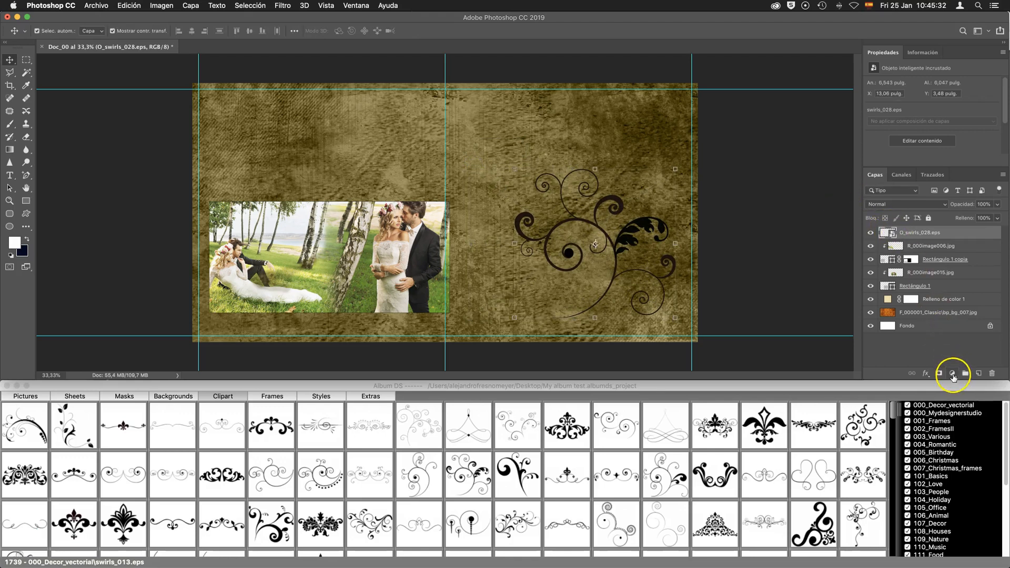
- Colour the swirl ornament red with a solid colour fill layer clipped to it
{"action": "left_click", "coordinate": [952, 374]}
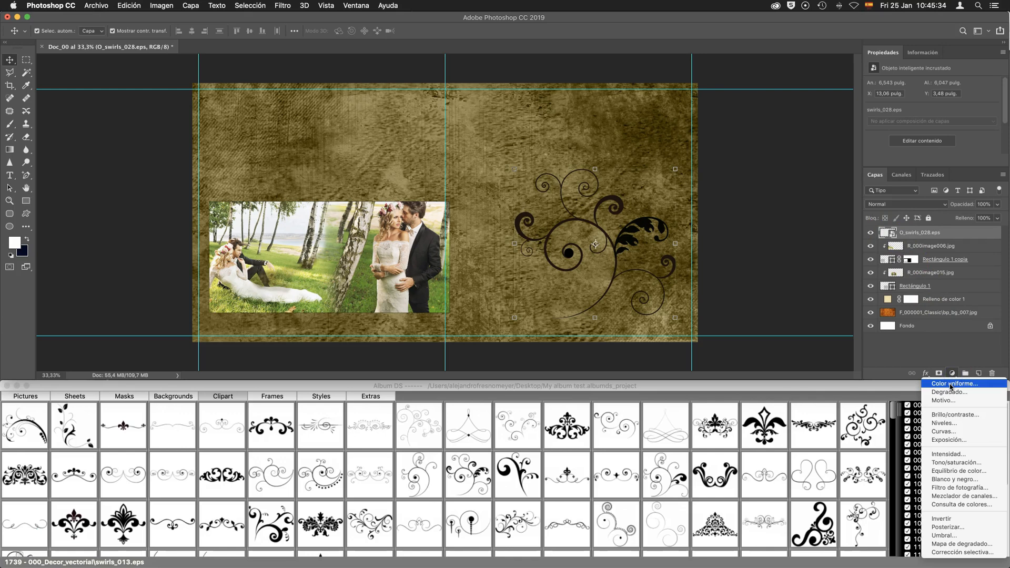
{"action": "left_click", "coordinate": [951, 384]}
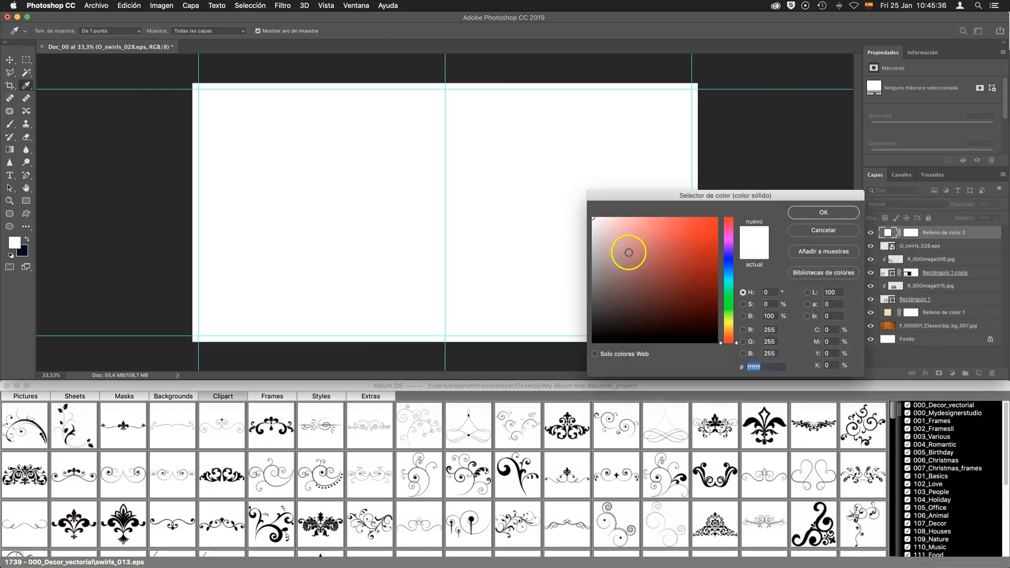
{"action": "left_click", "coordinate": [668, 256]}
{"action": "left_click", "coordinate": [823, 212]}
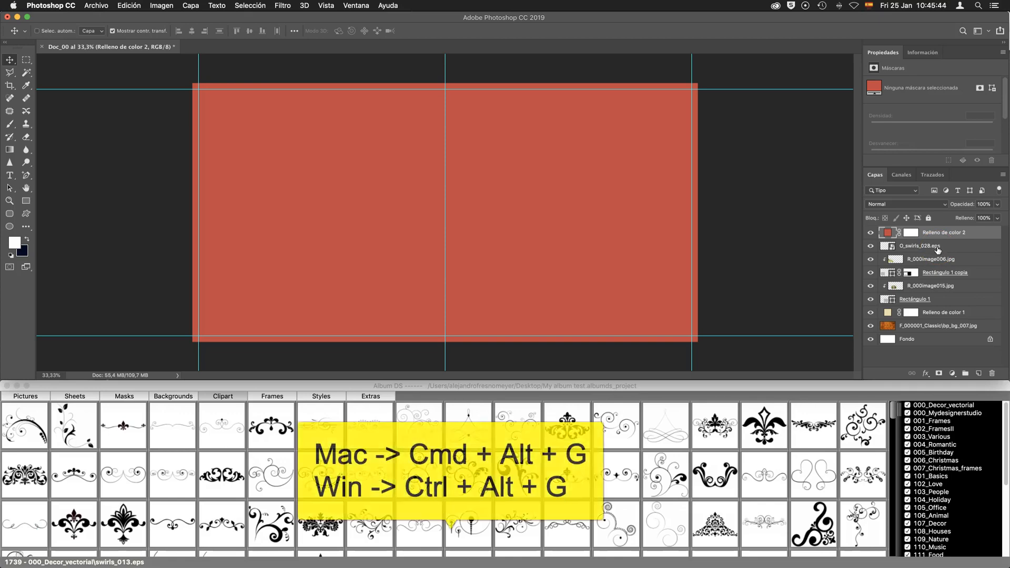
{"action": "key", "text": "super+alt+g"}
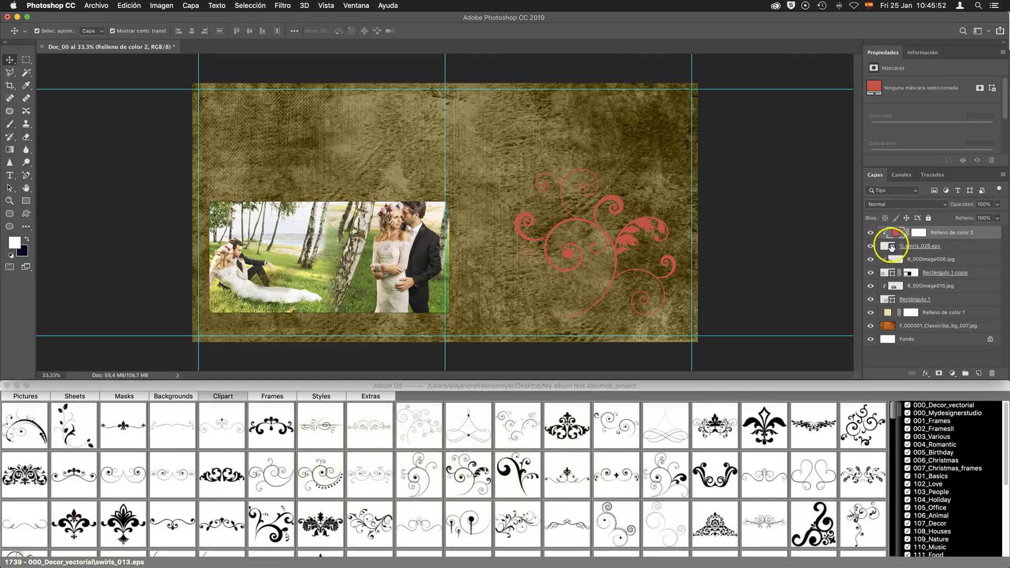
- Select the swirls_028.eps layer and adjust its opacity
{"action": "left_click", "coordinate": [640, 223]}
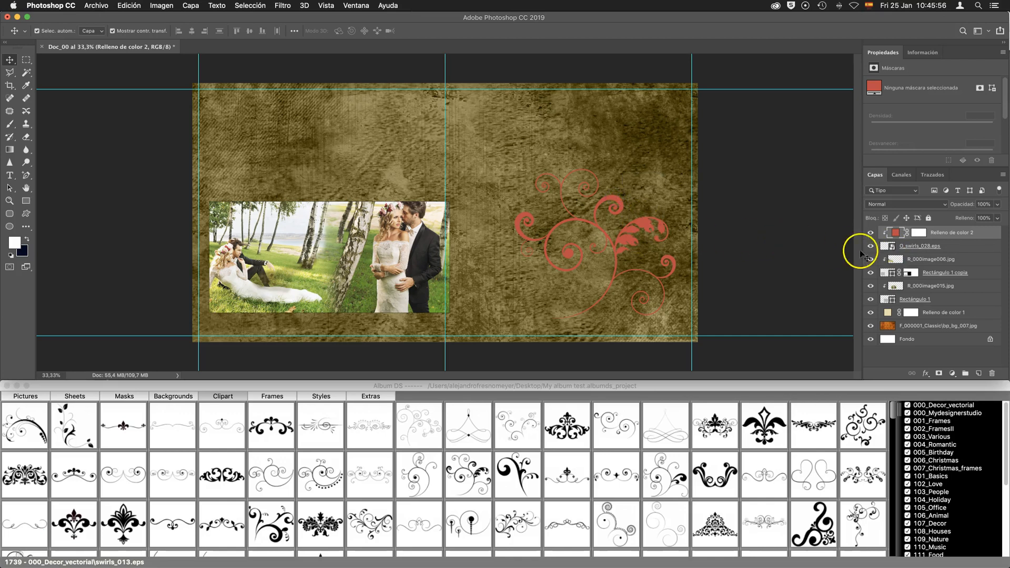
{"action": "left_click", "coordinate": [887, 246]}
{"action": "left_click", "coordinate": [996, 204]}
{"action": "left_click_drag", "start_coordinate": [973, 218], "coordinate": [970, 218]}
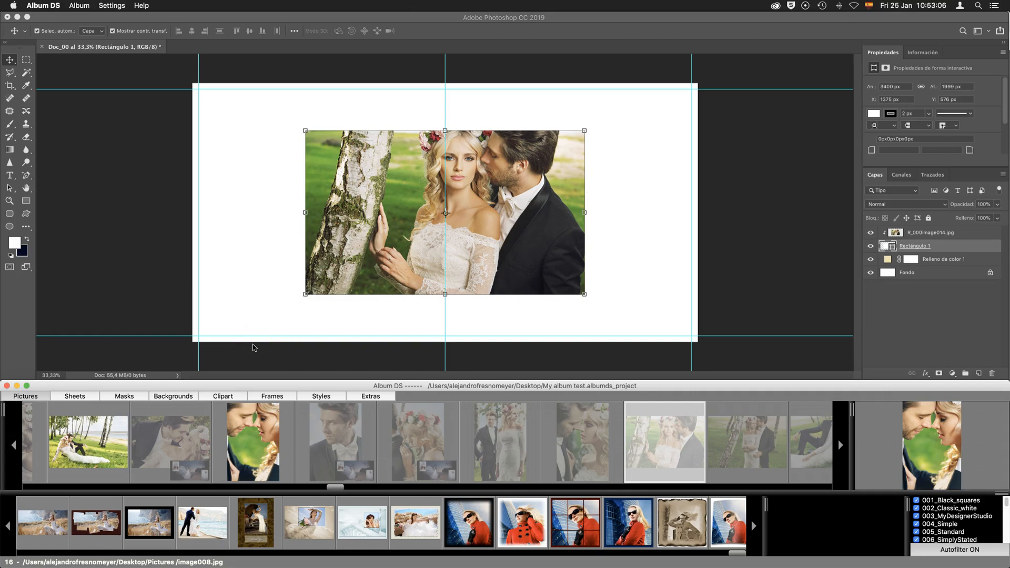
{"action": "left_click", "coordinate": [925, 374]}
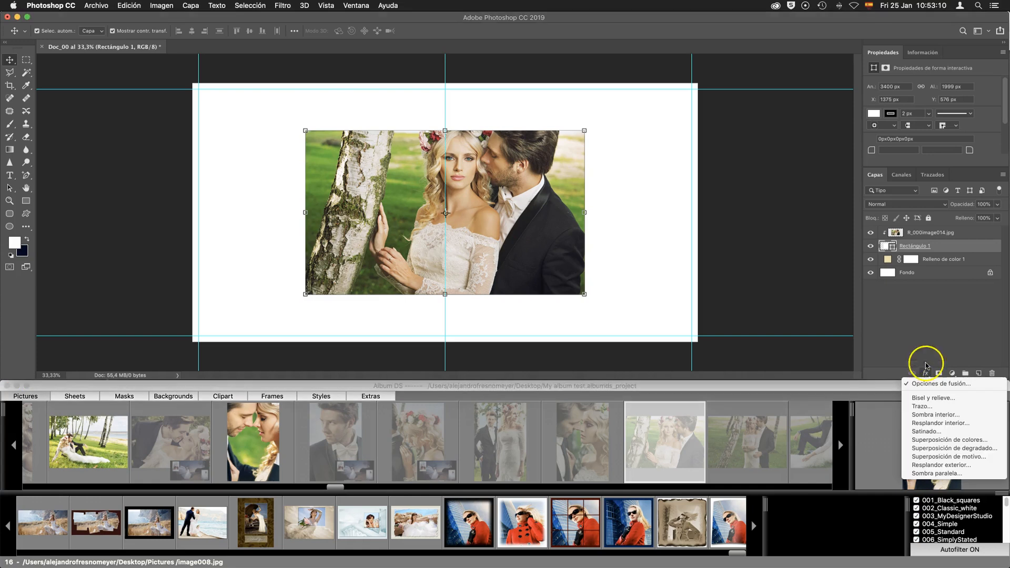
{"action": "left_click", "coordinate": [916, 245]}
{"action": "double_click", "coordinate": [958, 246]}
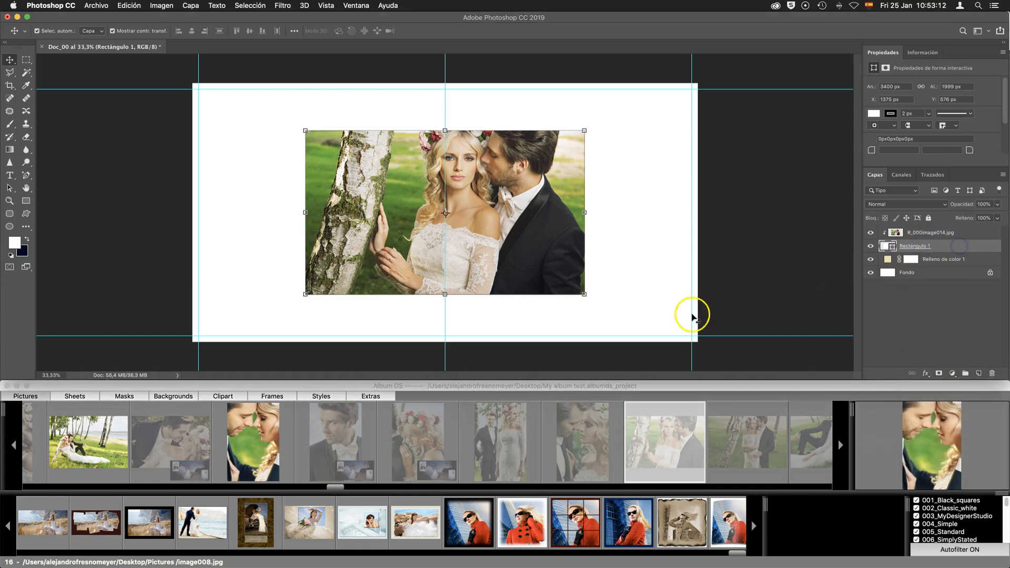
- Apply the ThinWhiteStroke_withShadow.psd style from the Album DS styles to the Rectángulo 1 layer
{"action": "left_click", "coordinate": [325, 393]}
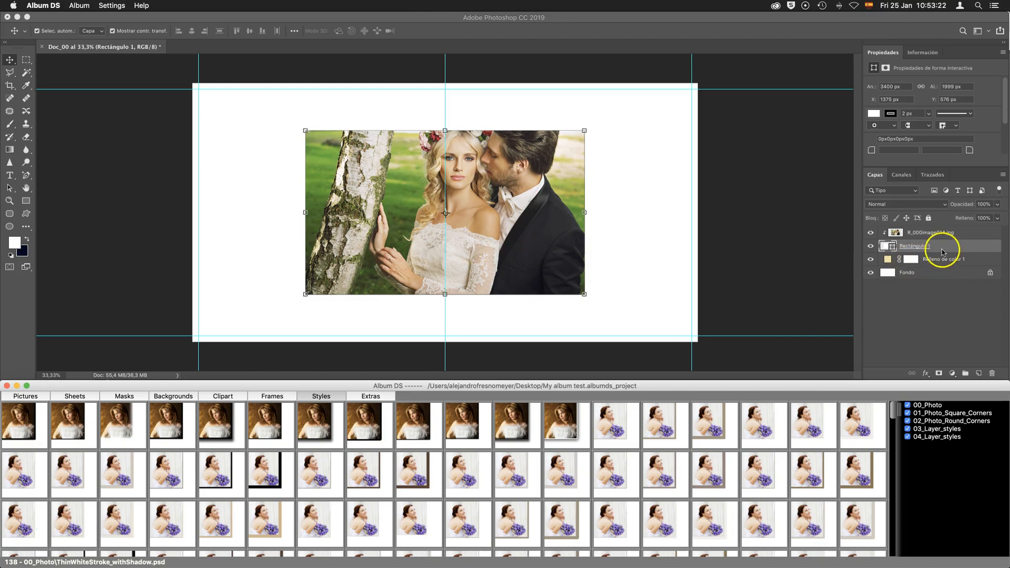
{"action": "left_click", "coordinate": [884, 246]}
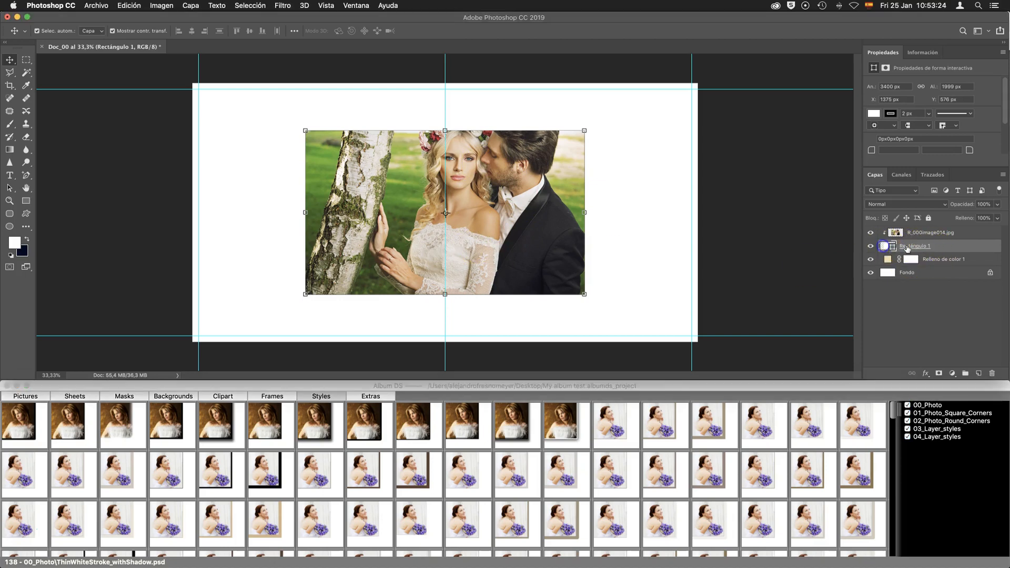
{"action": "left_click", "coordinate": [565, 432]}
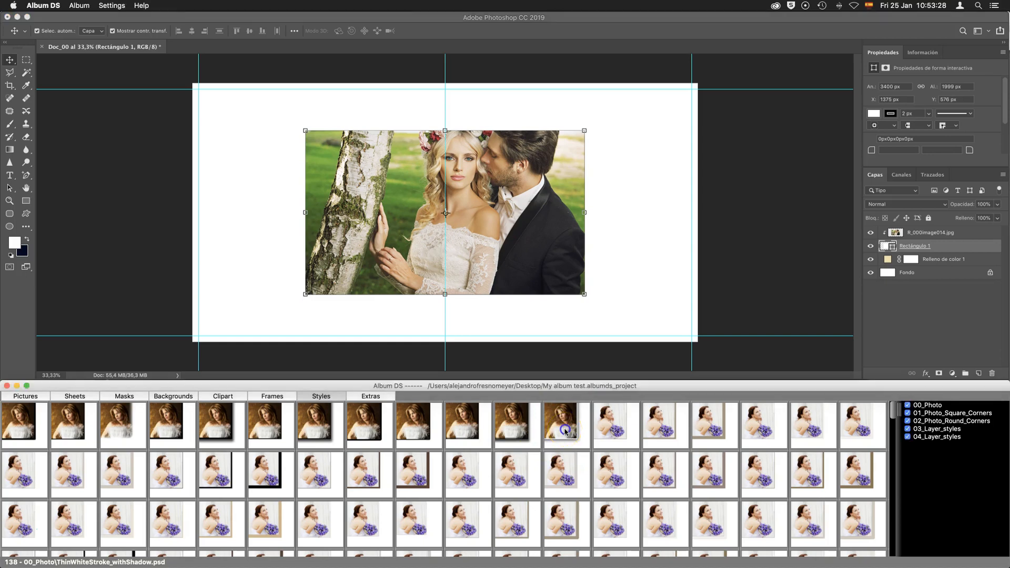
{"action": "double_click", "coordinate": [565, 432]}
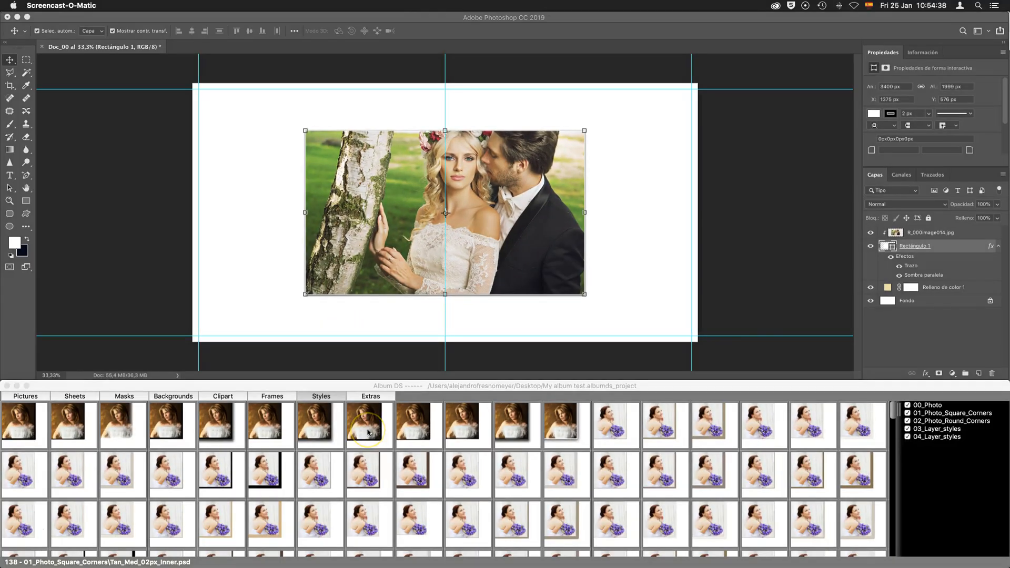
- Replace the style on Rectángulo 1 with InnerStroke5pix_withshadow.psd from the 00_Photo collection
{"action": "left_click", "coordinate": [365, 431]}
{"action": "left_click", "coordinate": [323, 428]}
{"action": "left_click", "coordinate": [323, 428]}
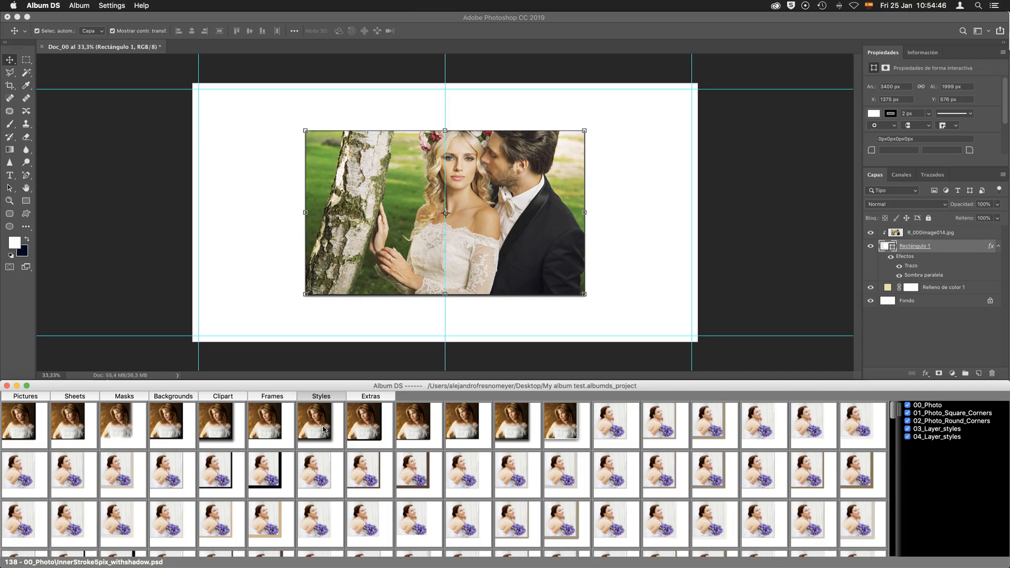
- Replace the style on Rectángulo 1 with Brown_Dark_20px_Inner.psd from the 01_Photo_Square_Corners collection
{"action": "left_click", "coordinate": [415, 476]}
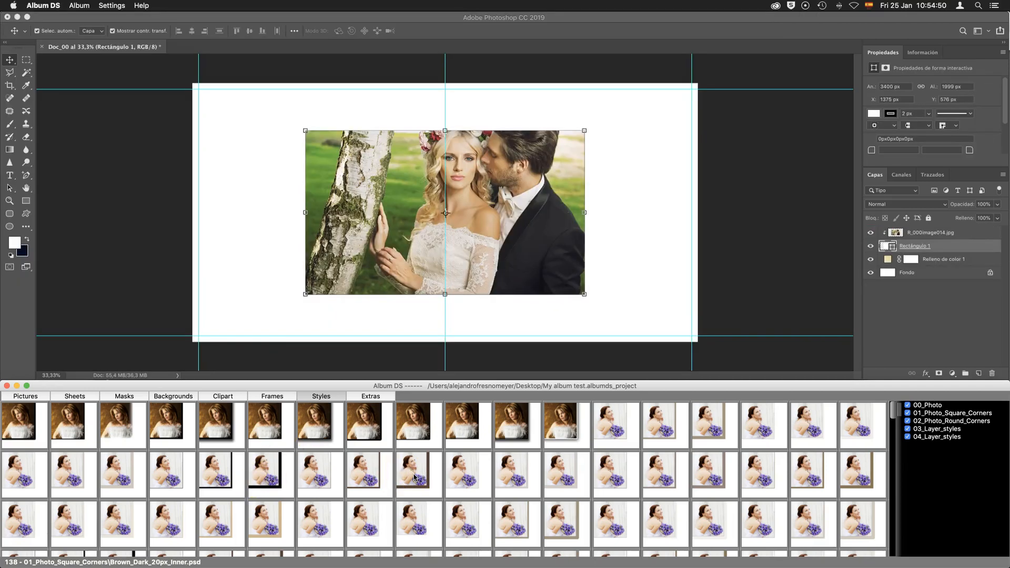
{"action": "left_click", "coordinate": [266, 362]}
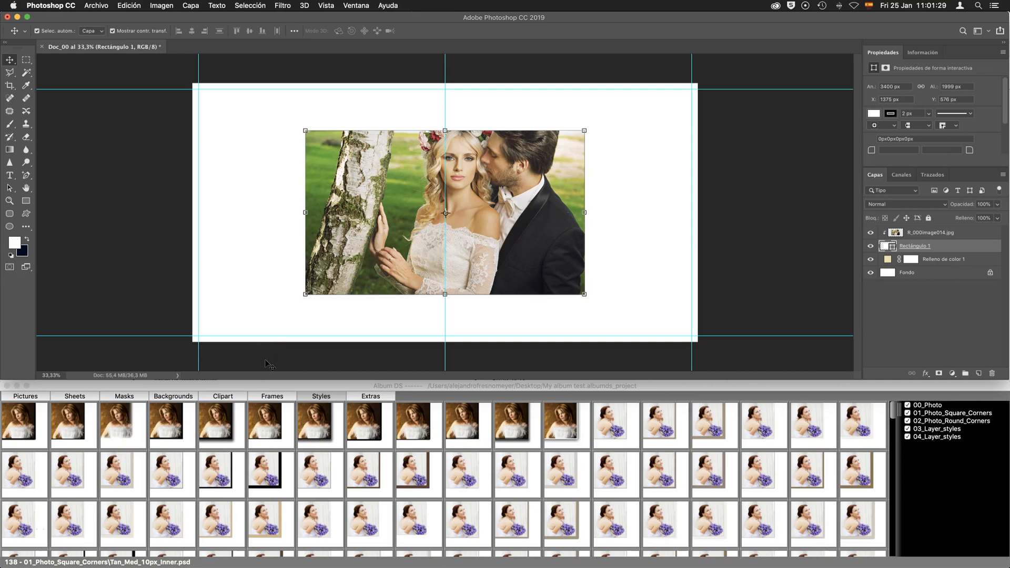
- Browse the Album DS frames and try inserting the 001.psd frame from 01_Basics around Rectángulo 1
{"action": "left_click", "coordinate": [272, 397]}
{"action": "left_click", "coordinate": [426, 430]}
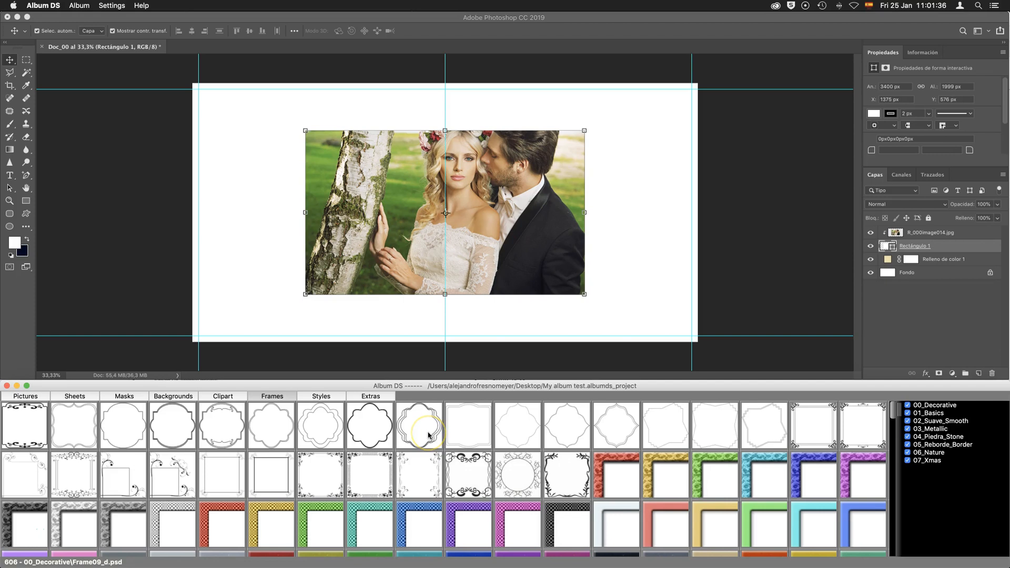
{"action": "left_click", "coordinate": [634, 496]}
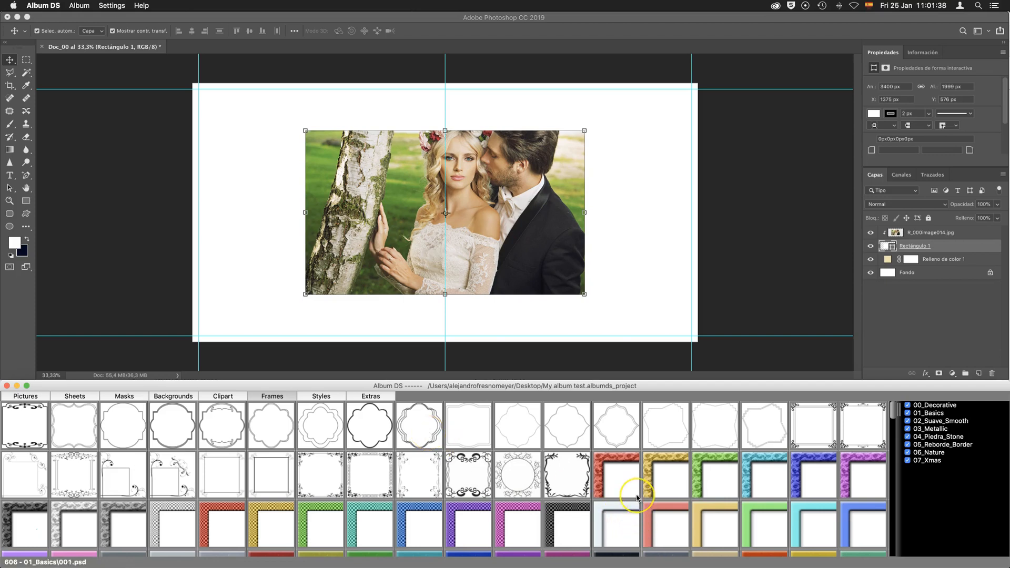
{"action": "left_click", "coordinate": [613, 476]}
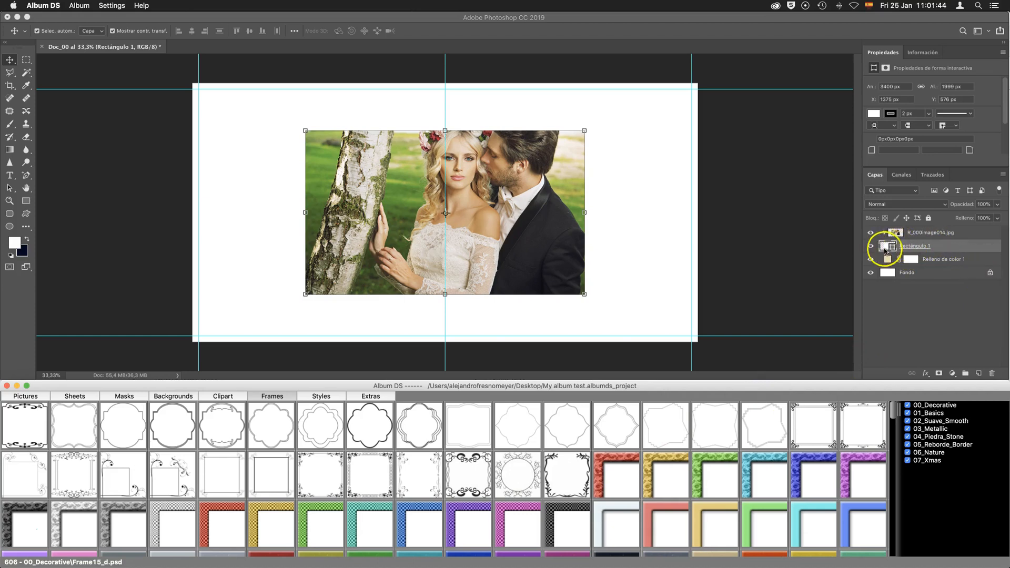
{"action": "left_click", "coordinate": [614, 470]}
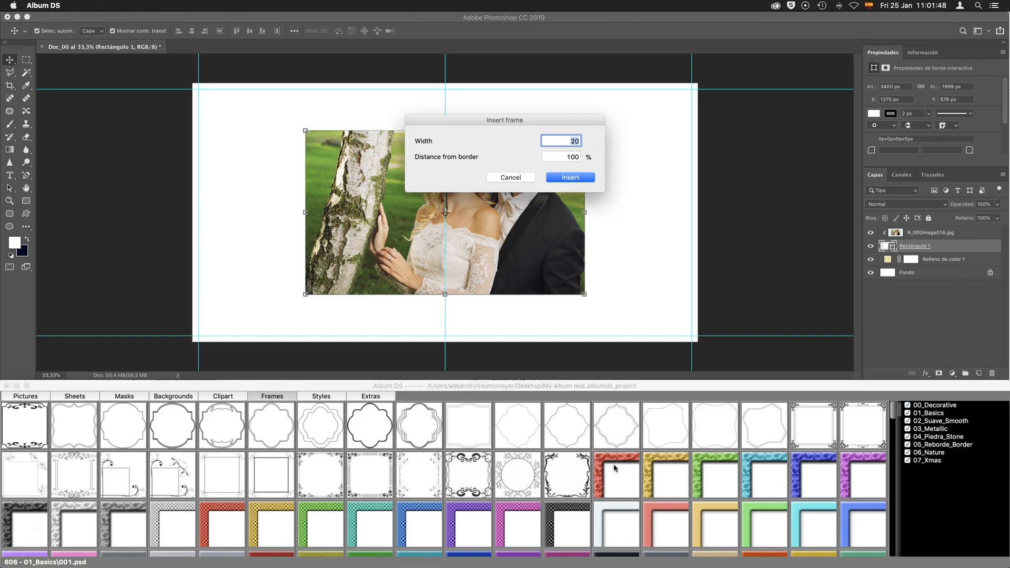
{"action": "left_click", "coordinate": [569, 141]}
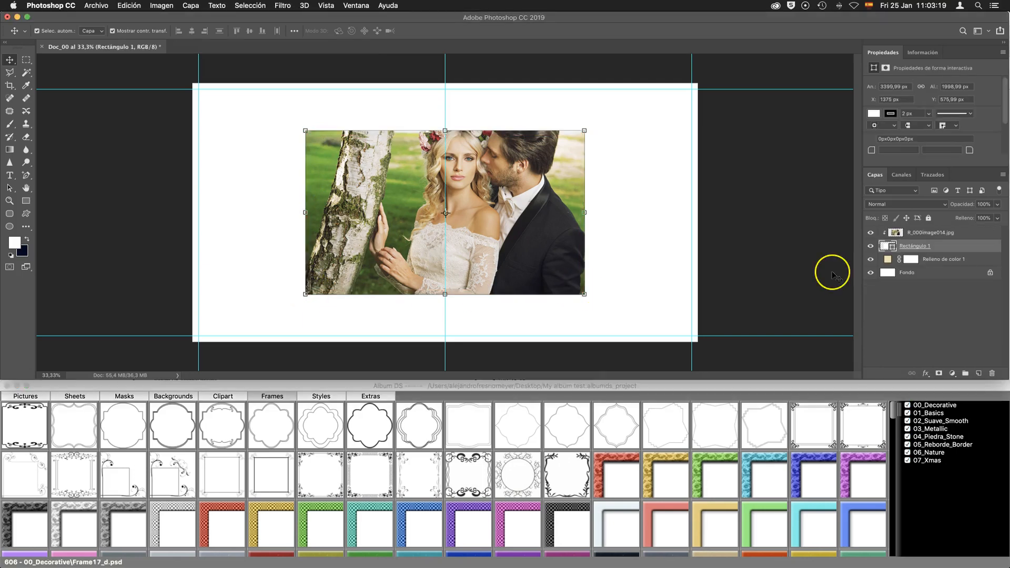
- Insert the decorative frame Frame10_d.psd around Rectángulo 1 and select its layer
{"action": "left_click", "coordinate": [471, 427]}
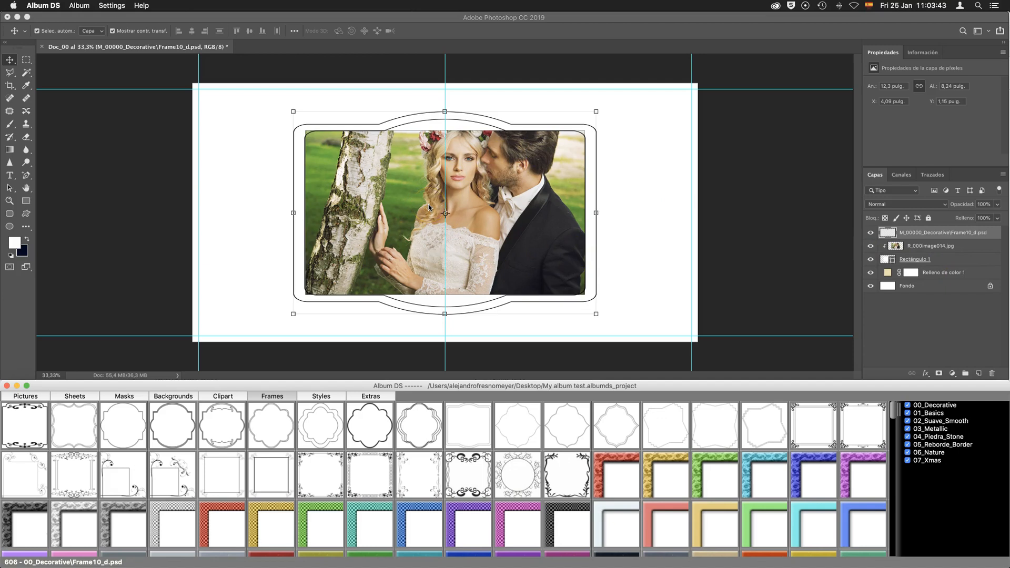
{"action": "left_click", "coordinate": [946, 232]}
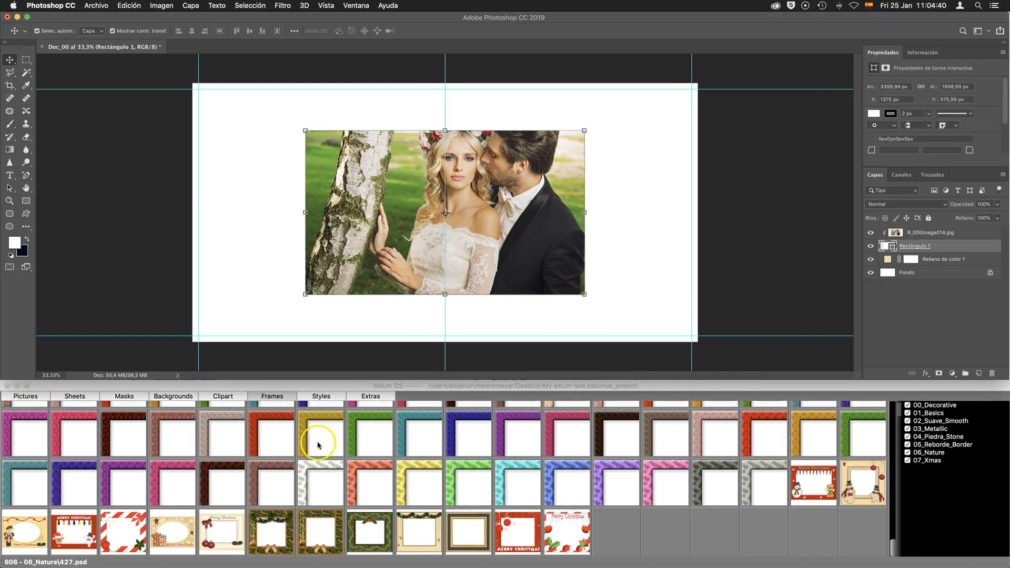
- Open the Merry Christmas frame barrys_frames_007_d.psd as a separate document
{"action": "left_click", "coordinate": [224, 528]}
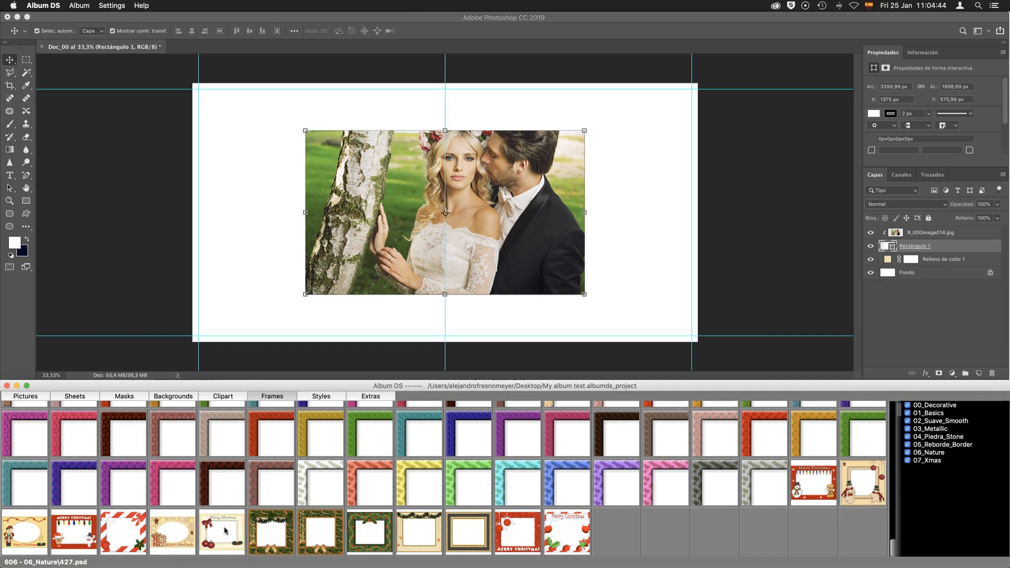
{"action": "double_click", "coordinate": [225, 530]}
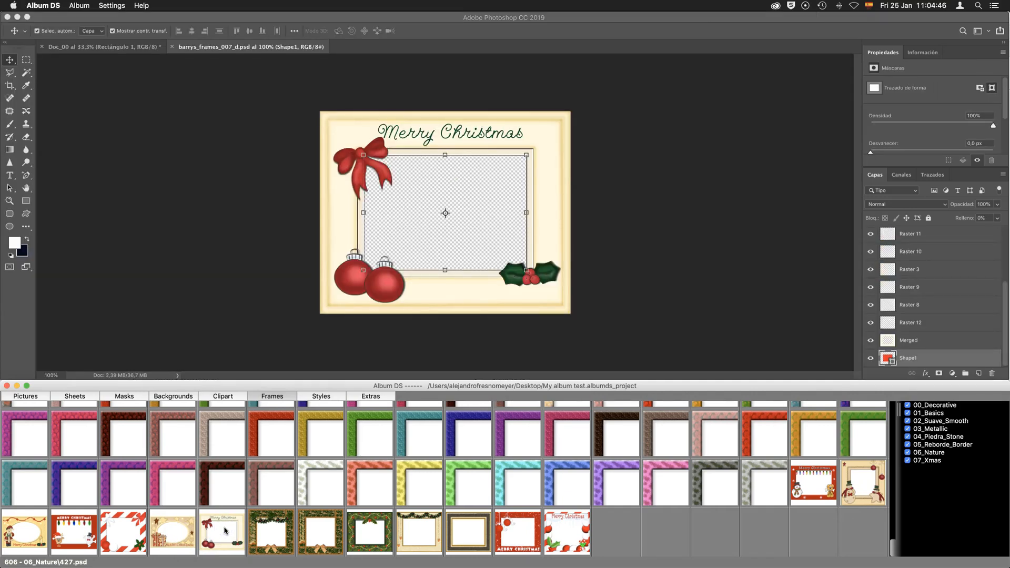
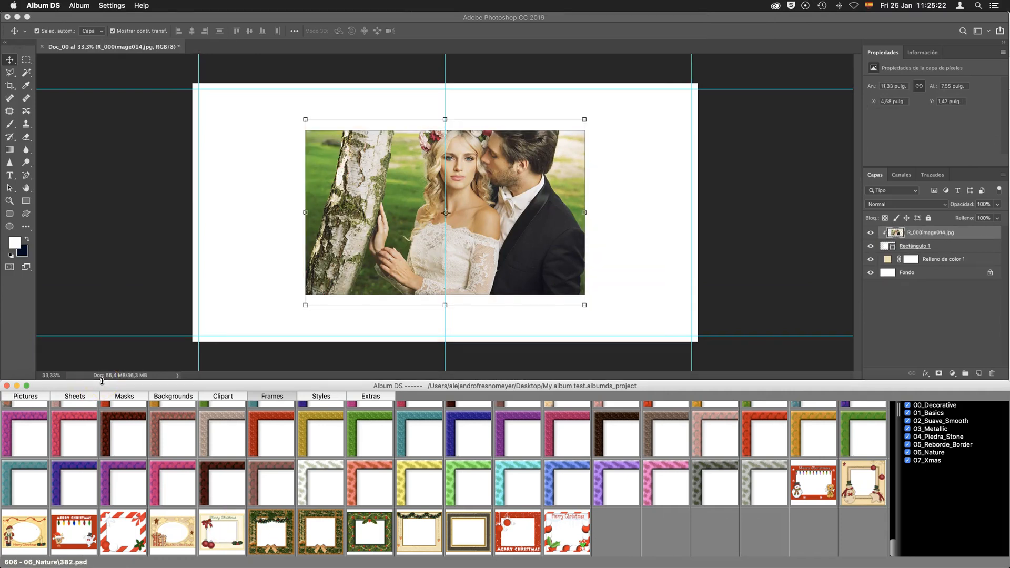
- Show the Album DS extras below the photo and apply the Old glamour effect to the R_000image014.jpg layer
{"action": "left_click", "coordinate": [377, 397]}
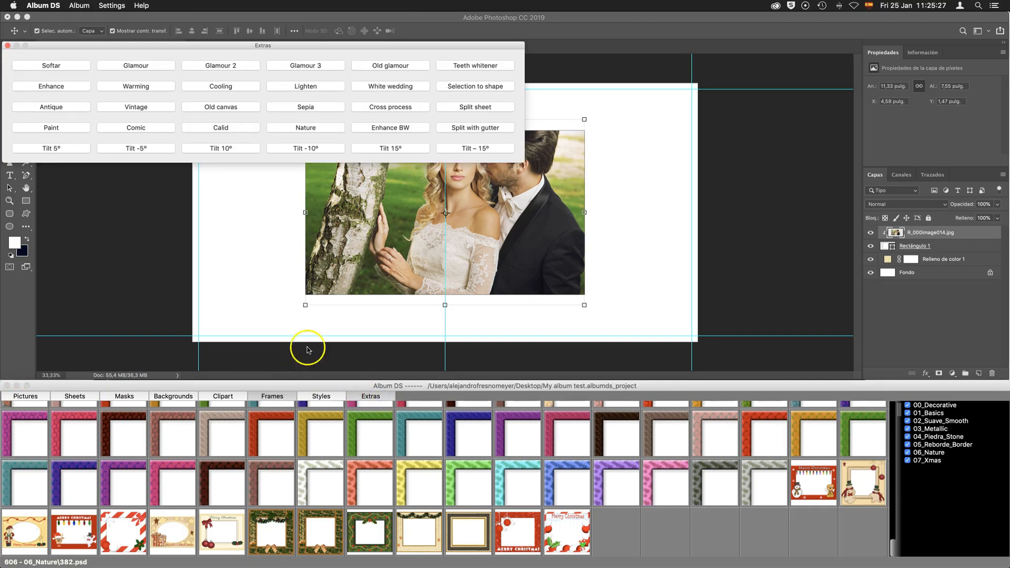
{"action": "left_click_drag", "start_coordinate": [266, 45], "coordinate": [338, 354]}
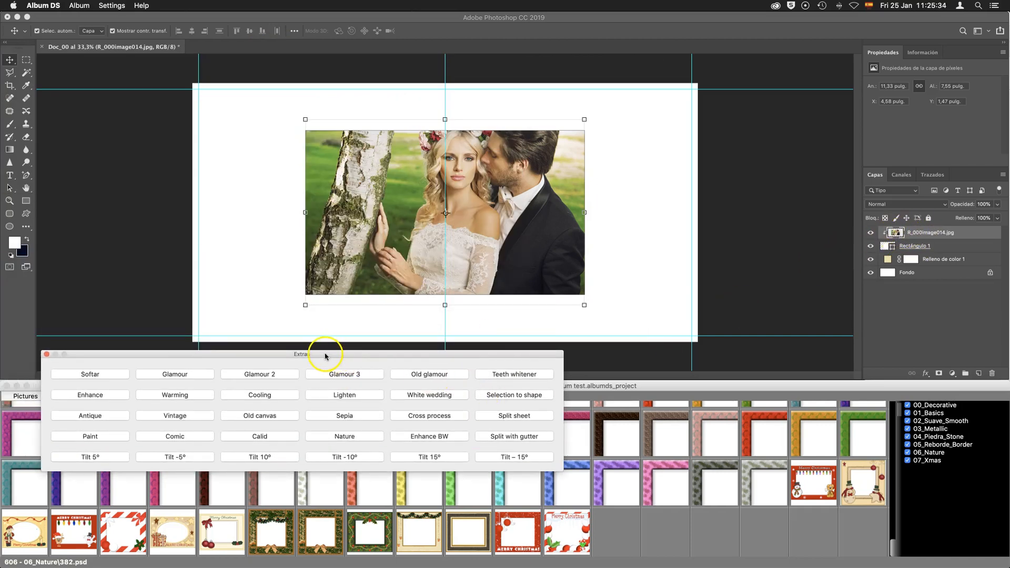
{"action": "left_click_drag", "start_coordinate": [325, 355], "coordinate": [370, 335]}
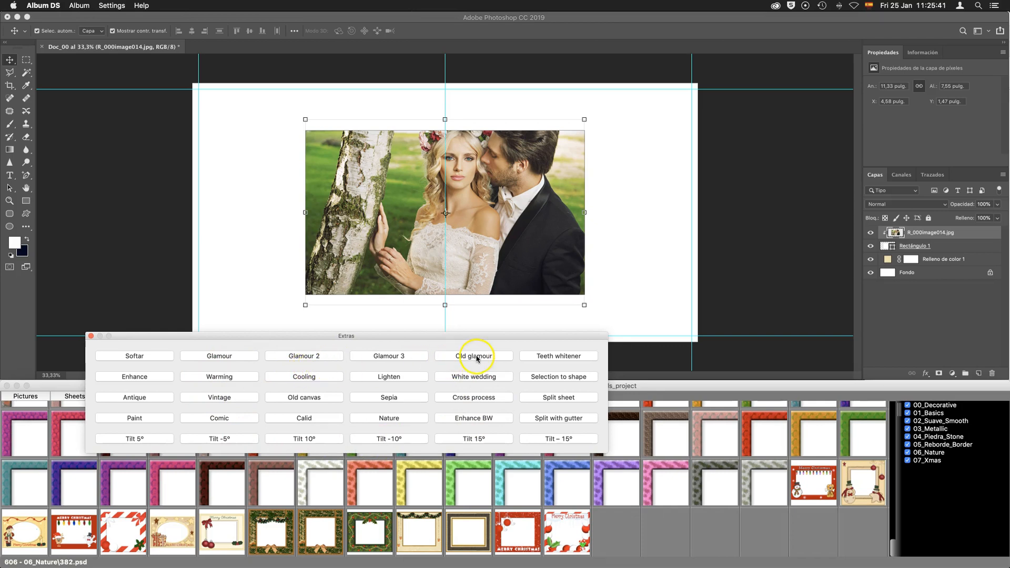
{"action": "left_click", "coordinate": [476, 357]}
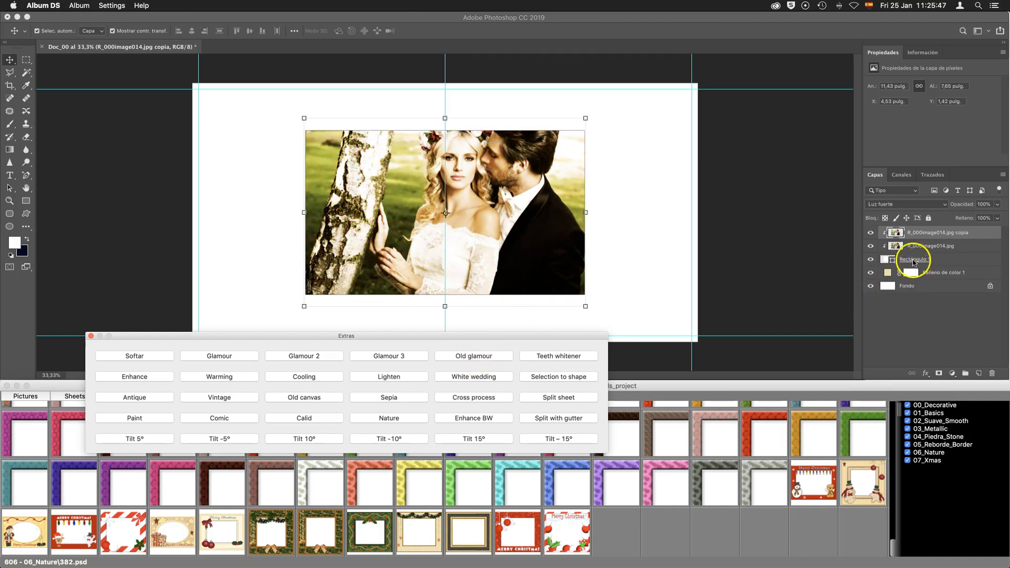
- Compare the photo with the R_000image014.jpg copia layer hidden and shown, and lower that layer's opacity to about 83%
{"action": "left_click", "coordinate": [916, 238]}
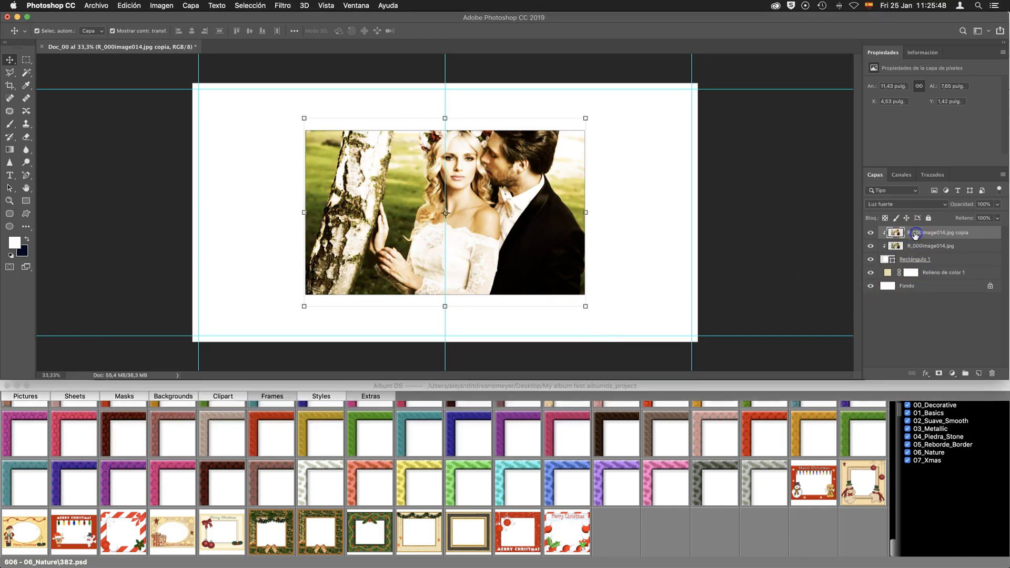
{"action": "left_click", "coordinate": [871, 234]}
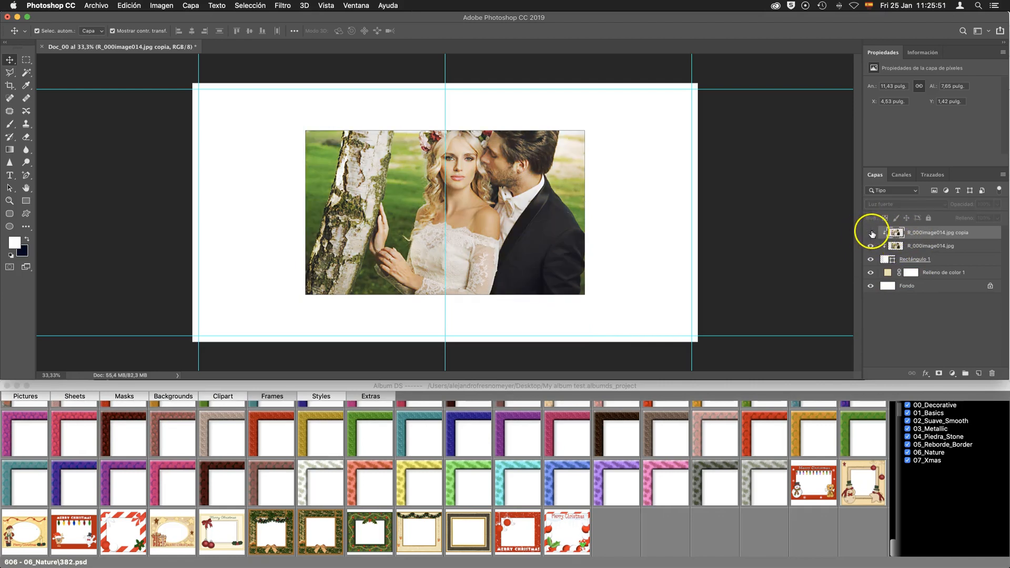
{"action": "left_click", "coordinate": [870, 234]}
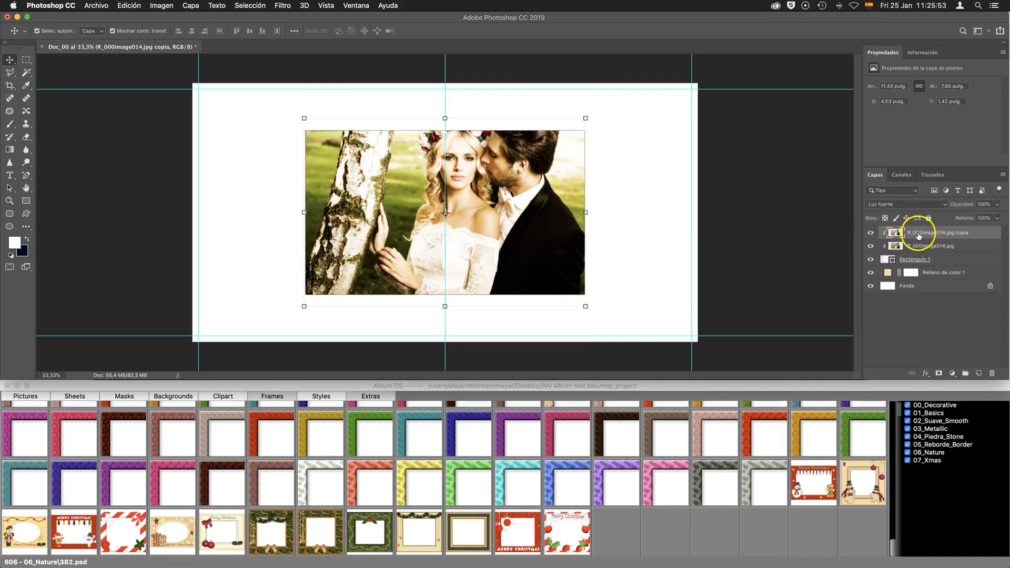
{"action": "left_click", "coordinate": [997, 204]}
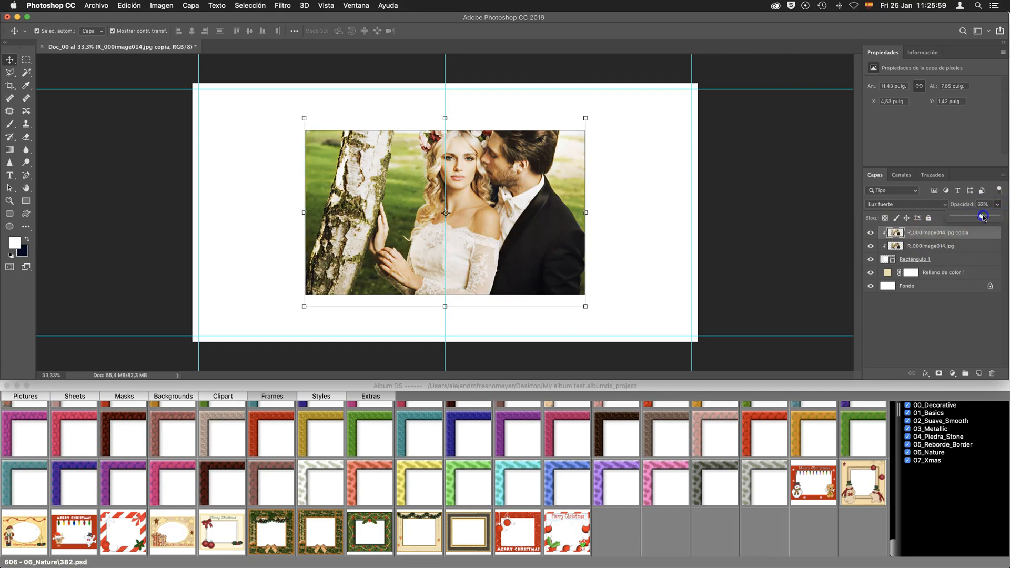
{"action": "left_click_drag", "start_coordinate": [984, 218], "coordinate": [986, 218]}
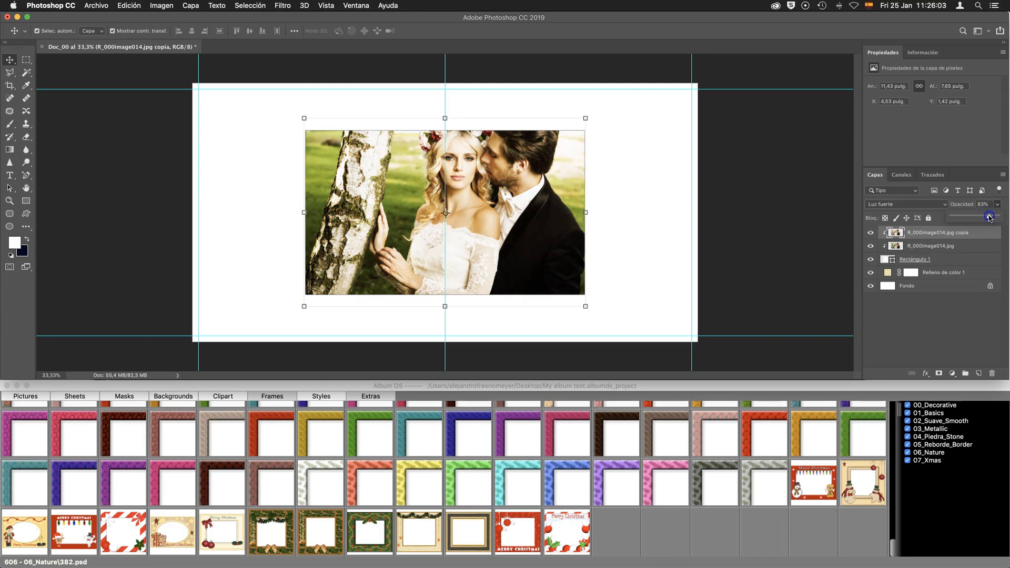
{"action": "left_click_drag", "start_coordinate": [992, 218], "coordinate": [991, 218]}
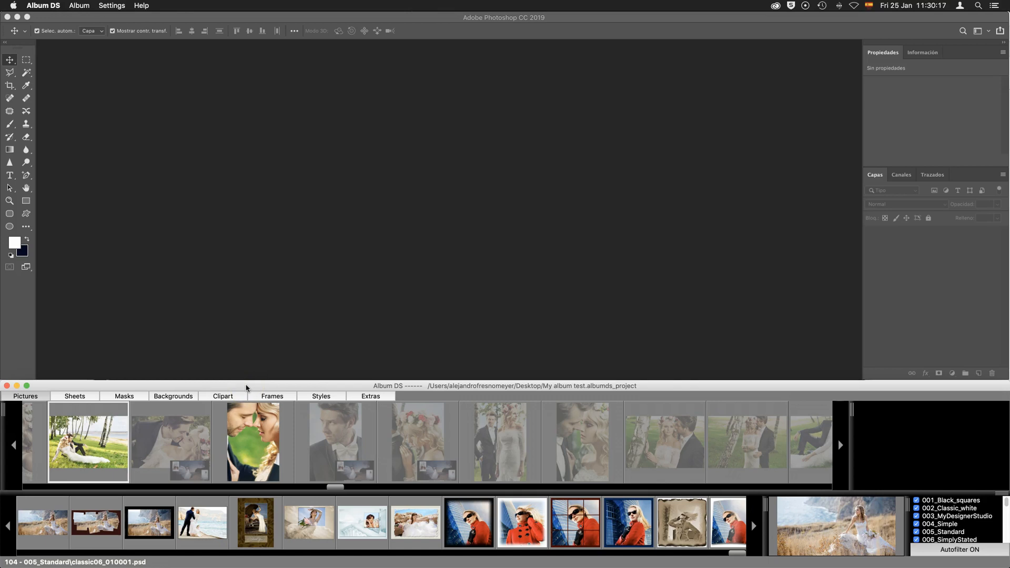
- Open the Album DS Designer and move its window over the empty Photoshop workspace
{"action": "left_click", "coordinate": [77, 6]}
{"action": "left_click", "coordinate": [84, 58]}
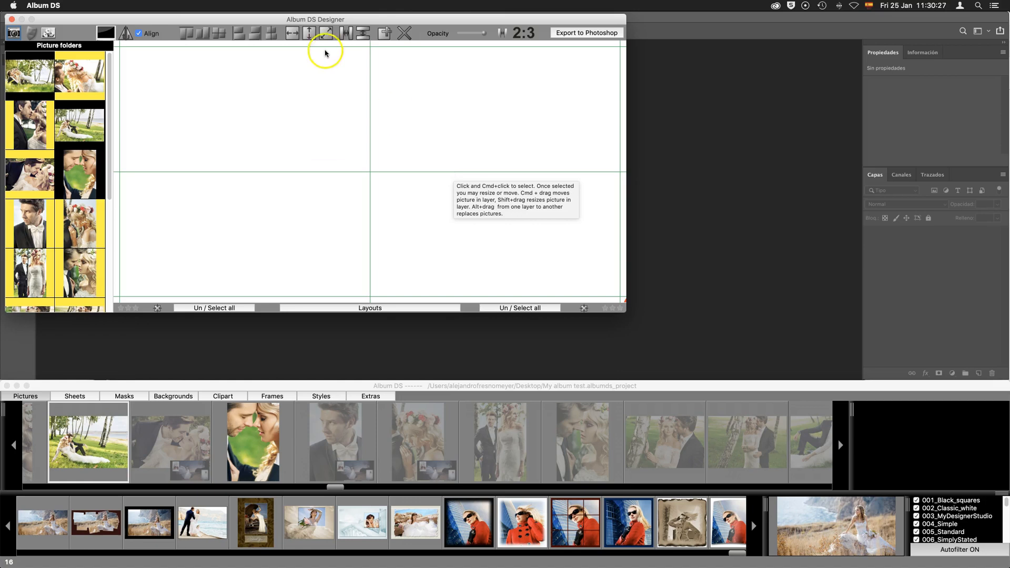
{"action": "left_click_drag", "start_coordinate": [308, 21], "coordinate": [384, 67]}
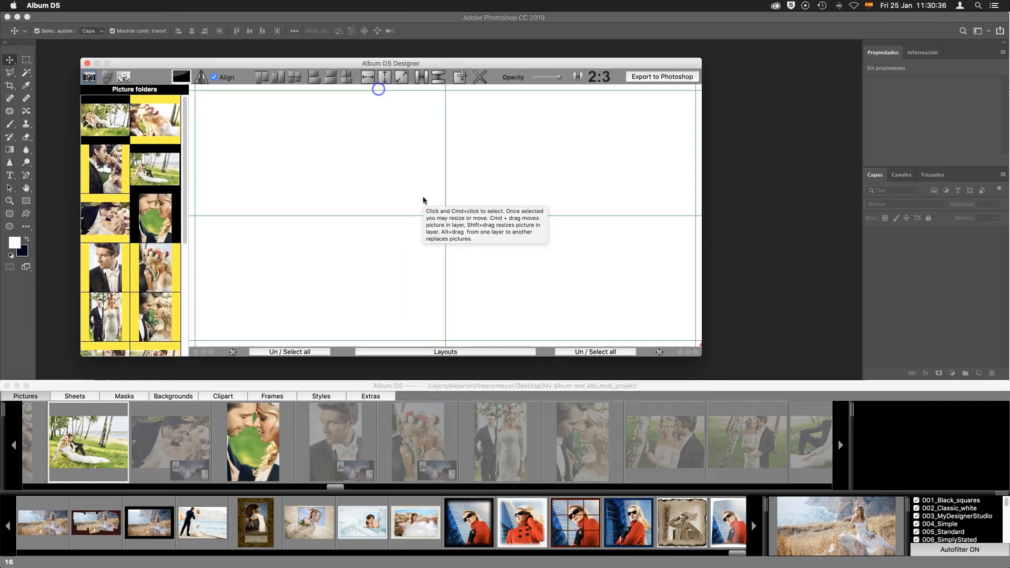
- Place the first four pictures on the designer sheet and choose the layout with two separate portraits and two stacked landscapes
{"action": "left_click", "coordinate": [95, 116]}
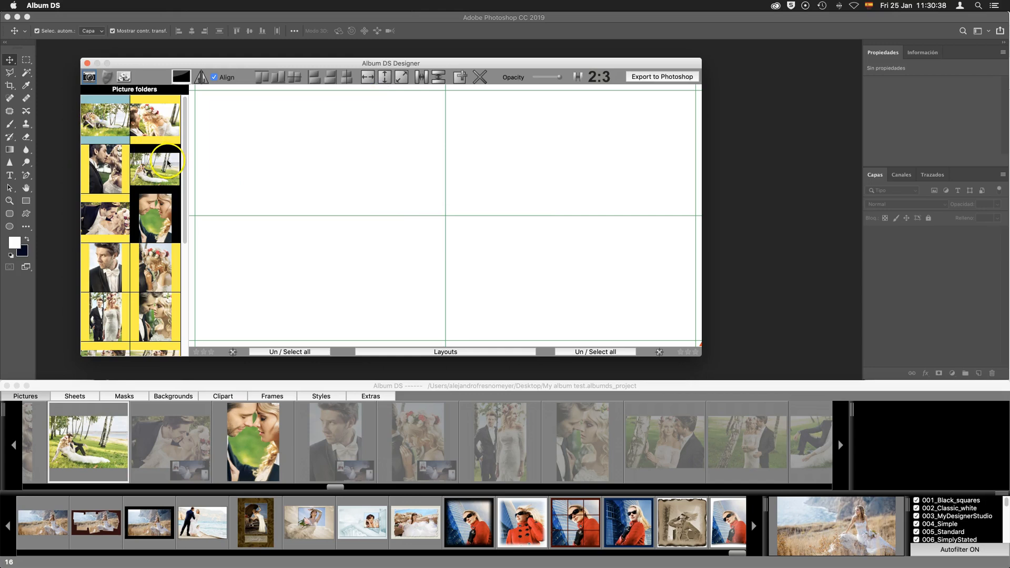
{"action": "left_click", "coordinate": [163, 173], "text": "shift"}
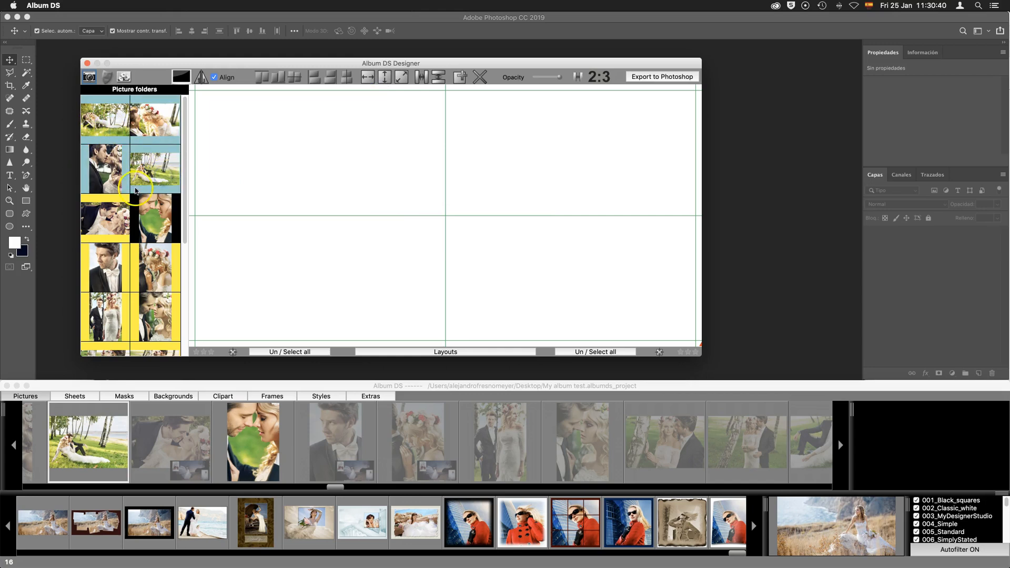
{"action": "left_click_drag", "start_coordinate": [150, 189], "coordinate": [425, 207]}
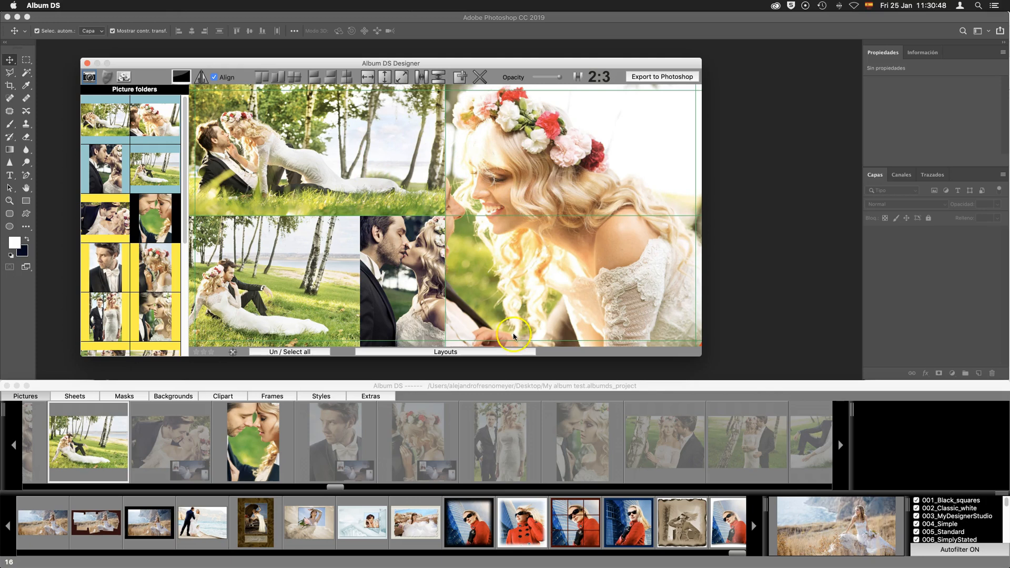
{"action": "left_click", "coordinate": [458, 353]}
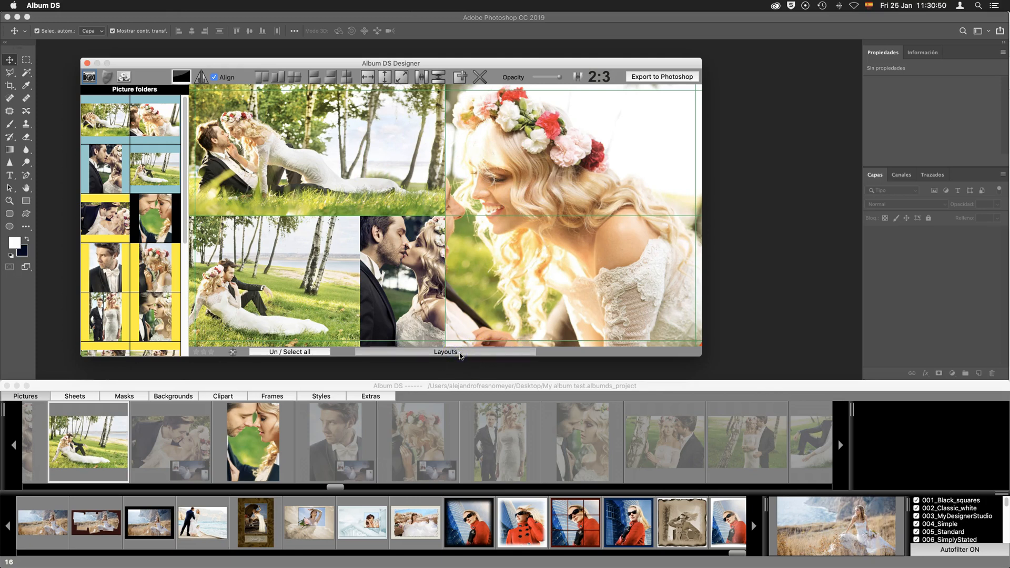
{"action": "left_click", "coordinate": [416, 380]}
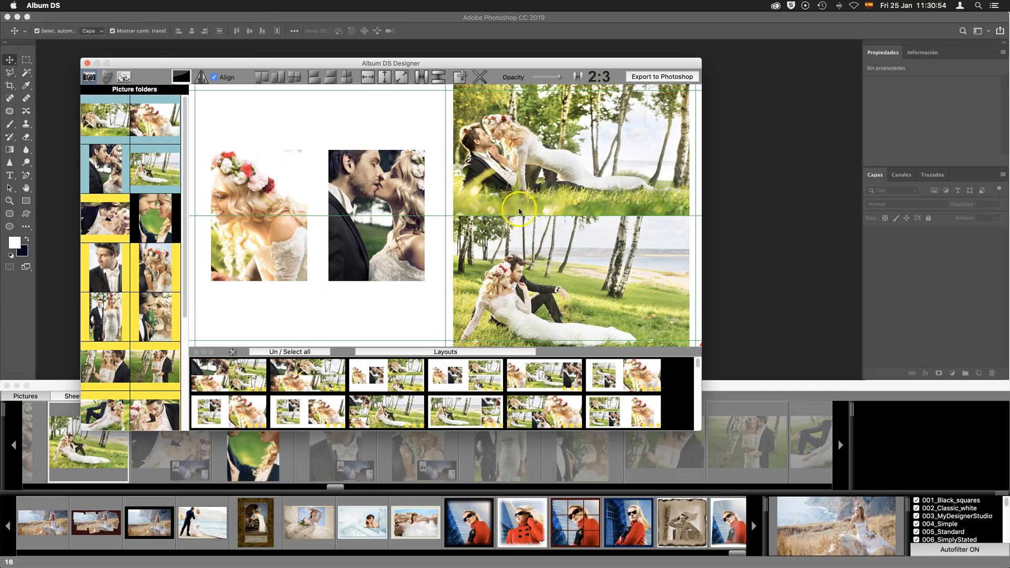
- Shift and enlarge the flower-crowned bride's picture within its cell to include the groom, and widen the cell slightly
{"action": "left_click", "coordinate": [250, 245]}
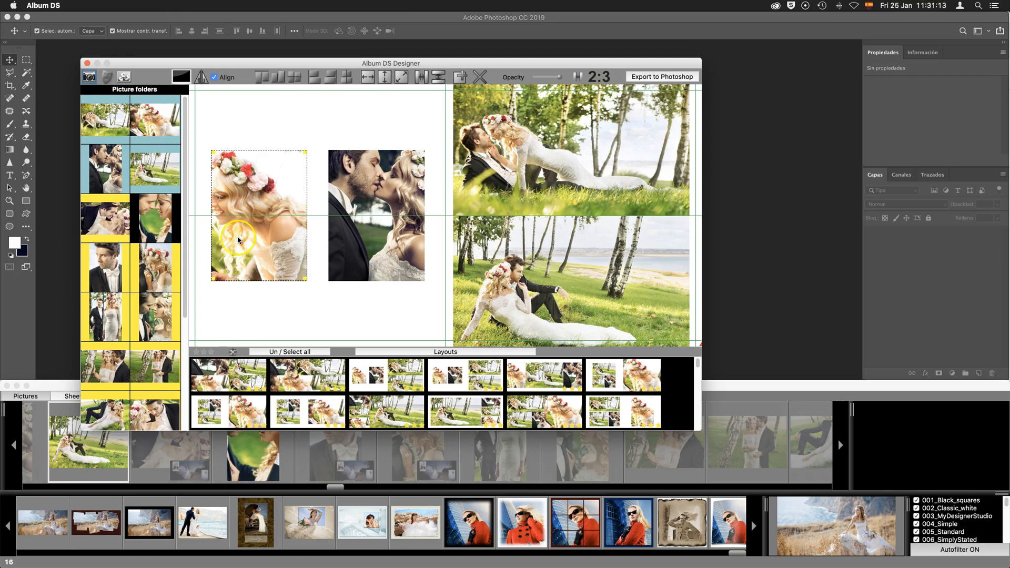
{"action": "left_click_drag", "start_coordinate": [231, 238], "coordinate": [262, 233]}
{"action": "left_click", "coordinate": [247, 199]}
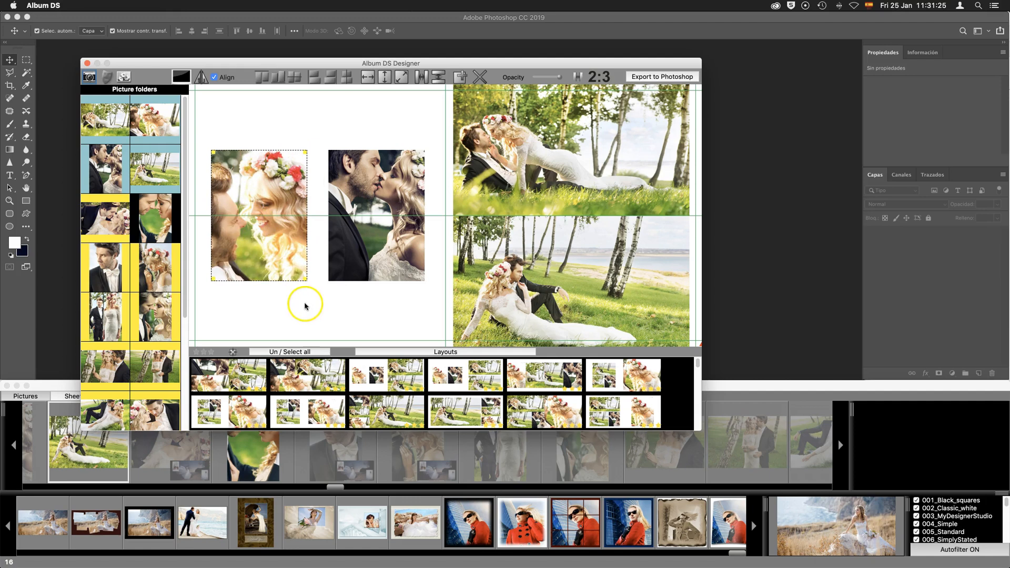
{"action": "mouse_move", "coordinate": [305, 278]}
{"action": "left_mouse_down"}
{"action": "mouse_move", "coordinate": [333, 303]}
{"action": "mouse_move", "coordinate": [303, 289]}
{"action": "mouse_move", "coordinate": [304, 314]}
{"action": "mouse_move", "coordinate": [299, 279]}
{"action": "mouse_move", "coordinate": [331, 302]}
{"action": "mouse_move", "coordinate": [310, 281]}
{"action": "left_mouse_up"}
{"action": "mouse_move", "coordinate": [266, 255]}
{"action": "left_mouse_down"}
{"action": "mouse_move", "coordinate": [355, 256]}
{"action": "mouse_move", "coordinate": [310, 211]}
{"action": "mouse_move", "coordinate": [274, 286]}
{"action": "mouse_move", "coordinate": [339, 247]}
{"action": "mouse_move", "coordinate": [260, 250]}
{"action": "left_mouse_up"}
{"action": "left_click", "coordinate": [346, 126]}
{"action": "left_click", "coordinate": [268, 122]}
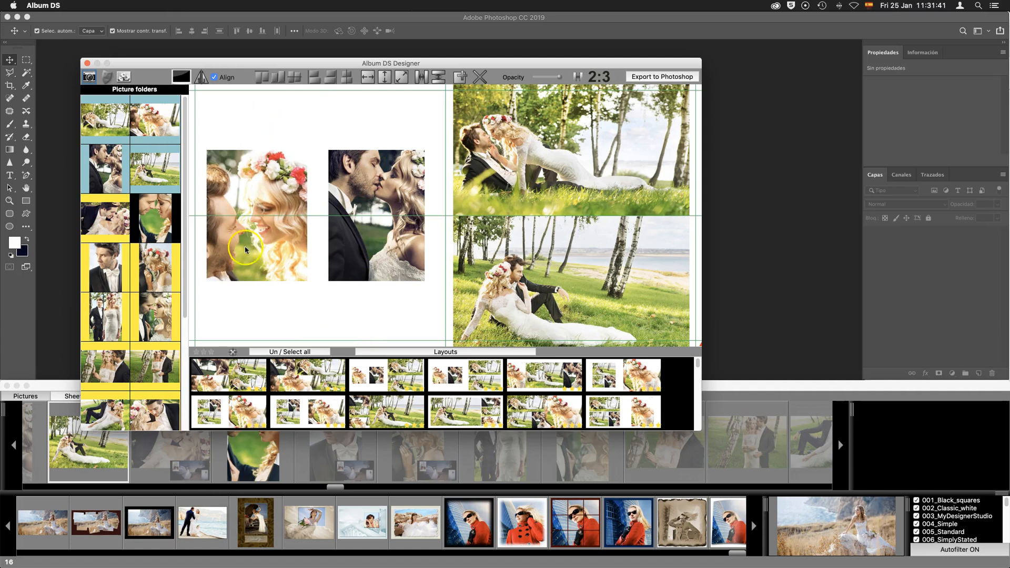
- Export the finished designer layout to Photoshop as a sheet
{"action": "left_click", "coordinate": [654, 79]}
{"action": "left_click", "coordinate": [658, 79]}
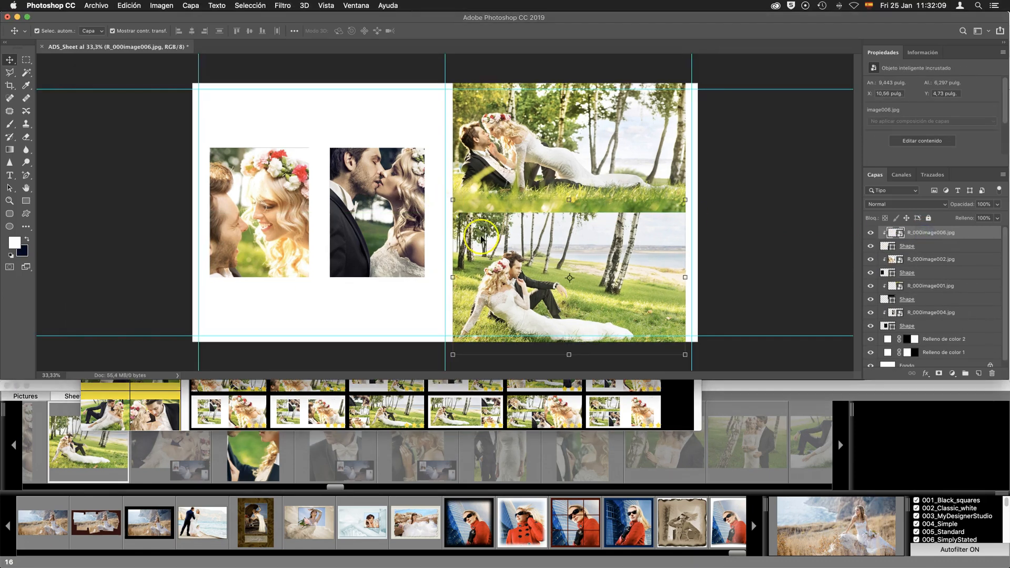
- Save the exported designer sheet on the Desktop as 0005.psd
{"action": "left_click", "coordinate": [73, 396]}
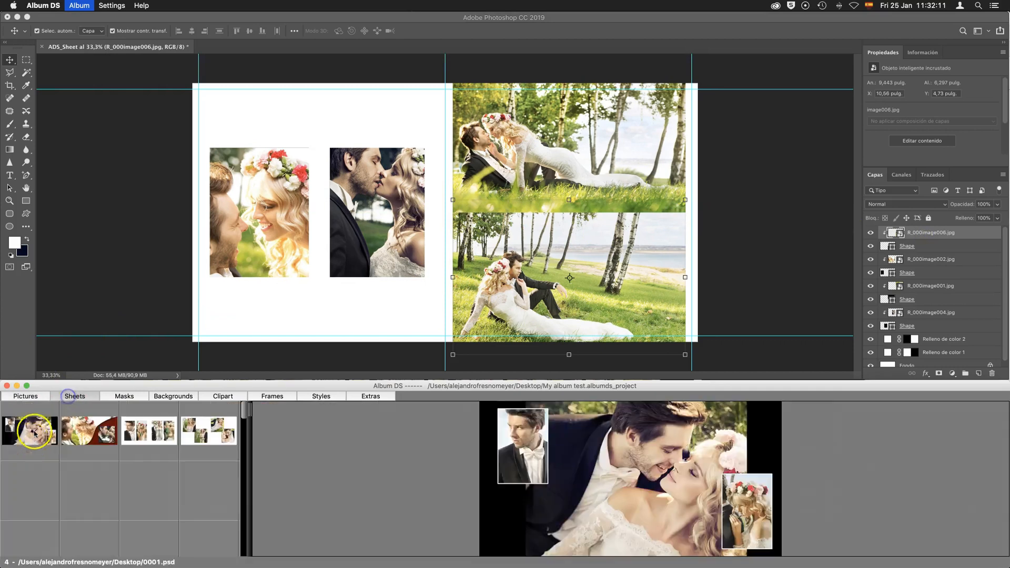
{"action": "right_click", "coordinate": [30, 430]}
{"action": "left_click", "coordinate": [72, 469]}
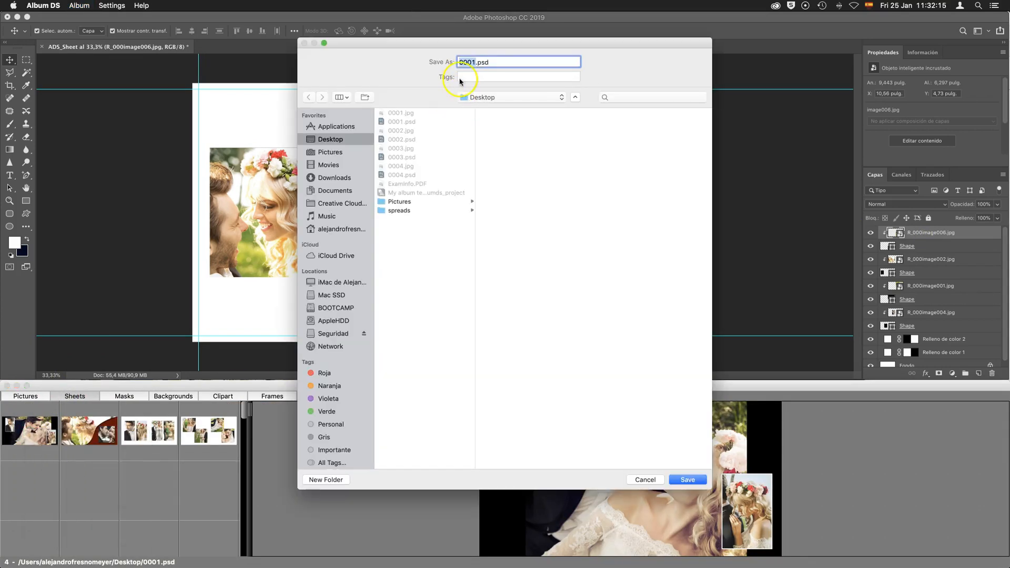
{"action": "left_click", "coordinate": [476, 61]}
{"action": "key", "text": "BackSpace"}
{"action": "key", "text": "Return"}
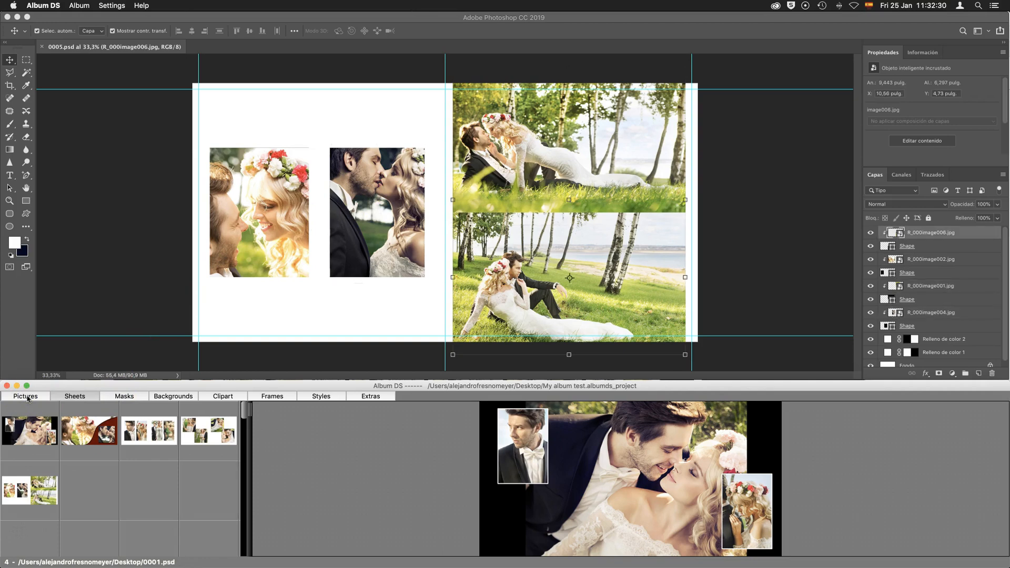
- Return to the album pictures and view the template commands for designing the album cover and back
{"action": "left_click", "coordinate": [27, 398]}
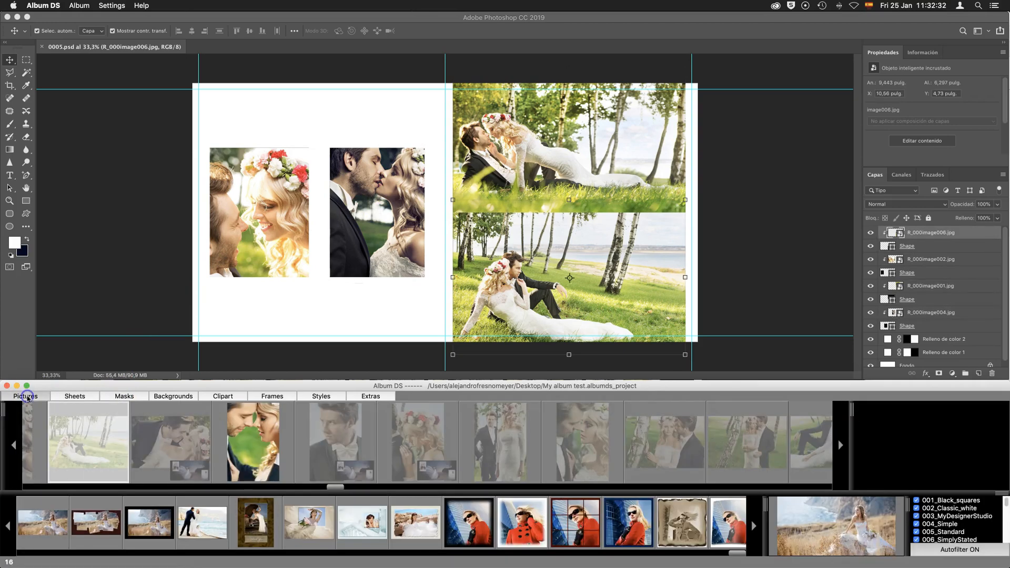
{"action": "left_click", "coordinate": [301, 523]}
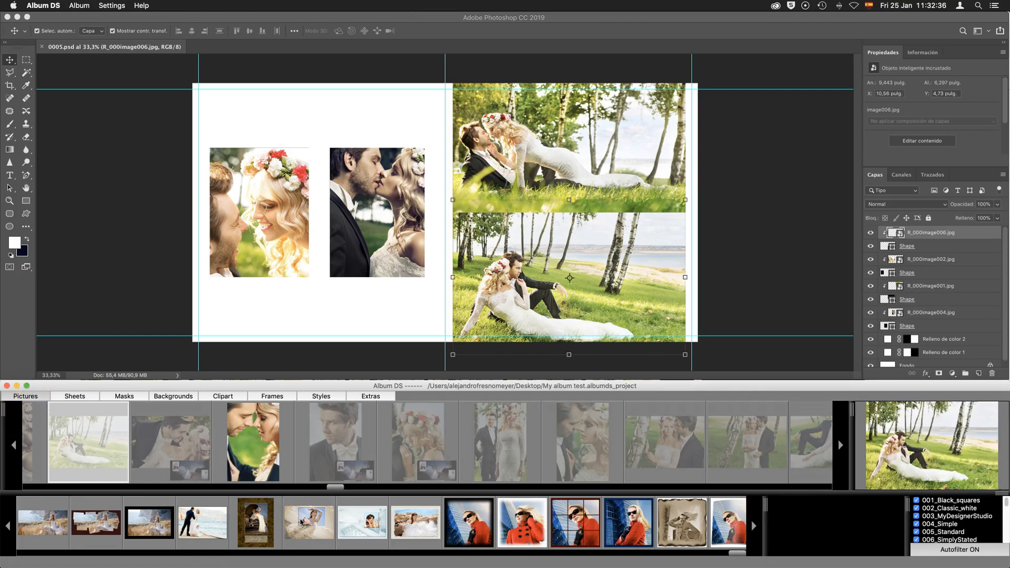
{"action": "mouse_move", "coordinate": [293, 518]}
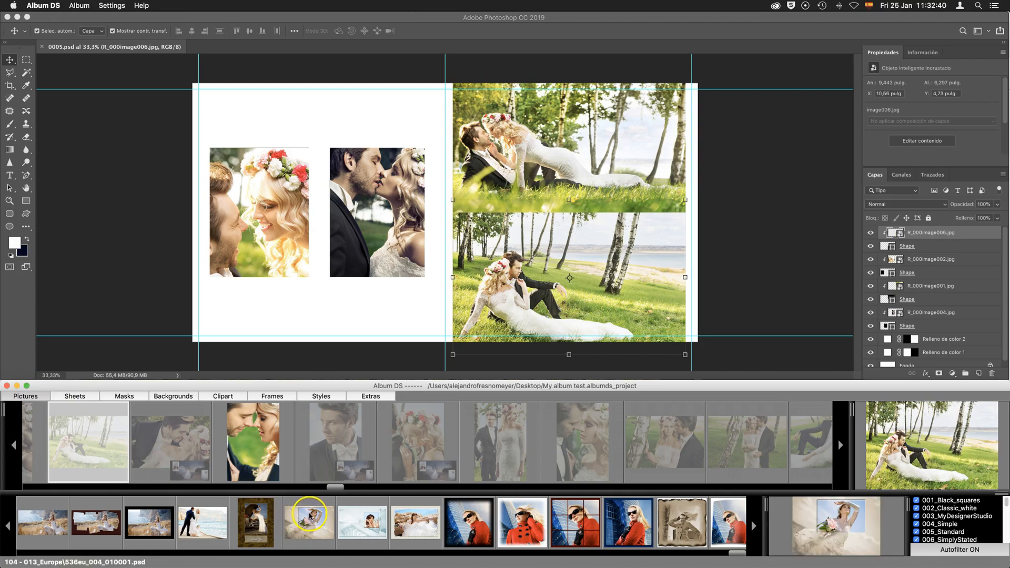
{"action": "right_click", "coordinate": [310, 516]}
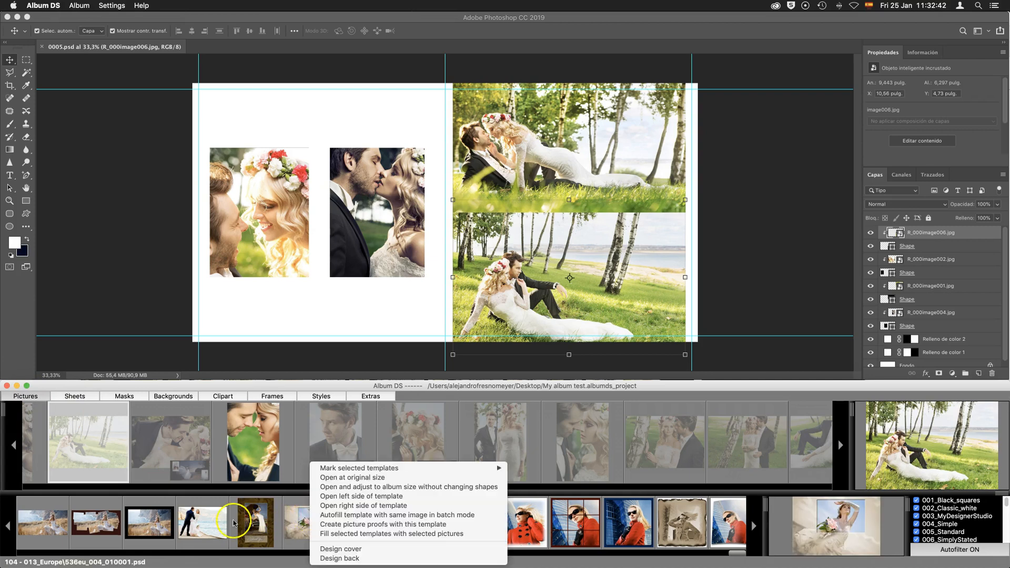
{"action": "left_click", "coordinate": [368, 550]}
{"action": "left_click", "coordinate": [257, 525]}
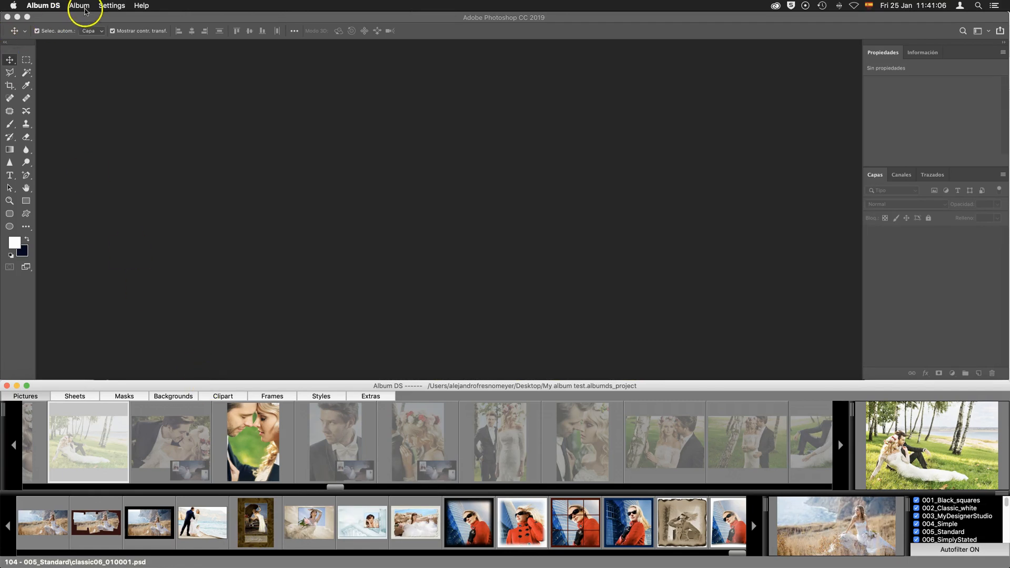
- Open the album Wizard over the empty Photoshop workspace
{"action": "left_click", "coordinate": [83, 8]}
{"action": "left_click", "coordinate": [85, 69]}
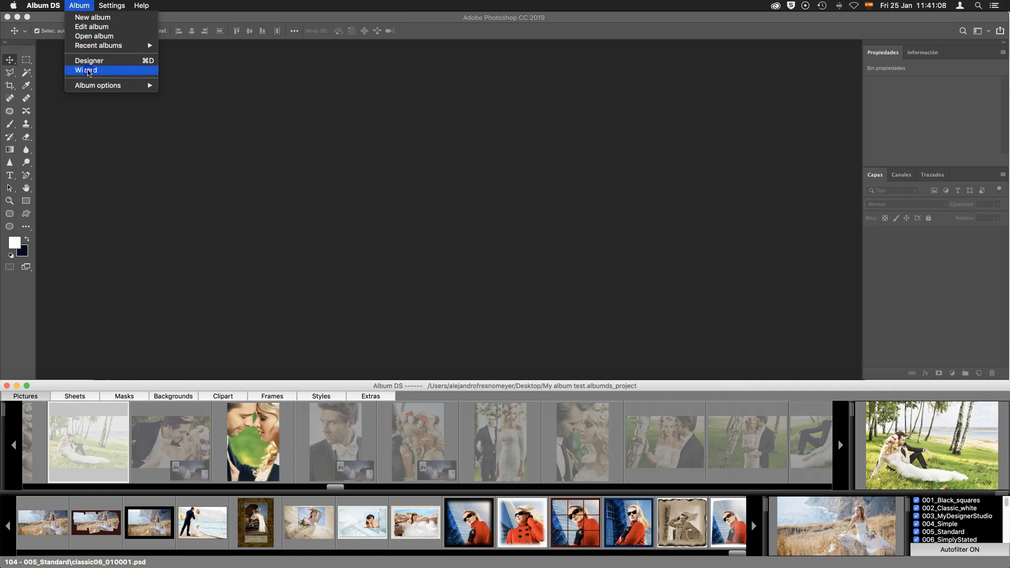
{"action": "left_click", "coordinate": [344, 217]}
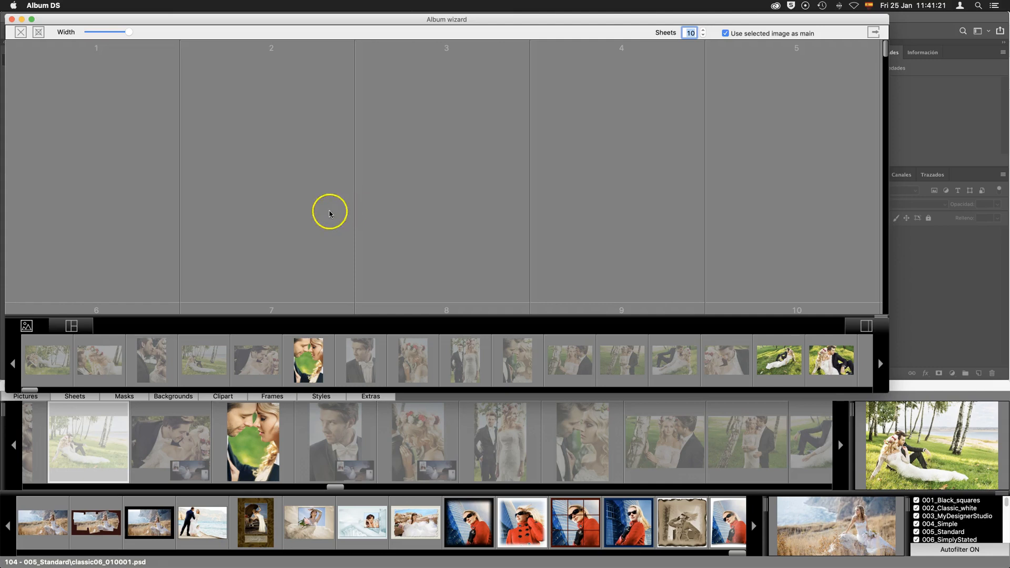
{"action": "scroll", "coordinate": [73, 136], "scroll_direction": "down", "scroll_amount": 1}
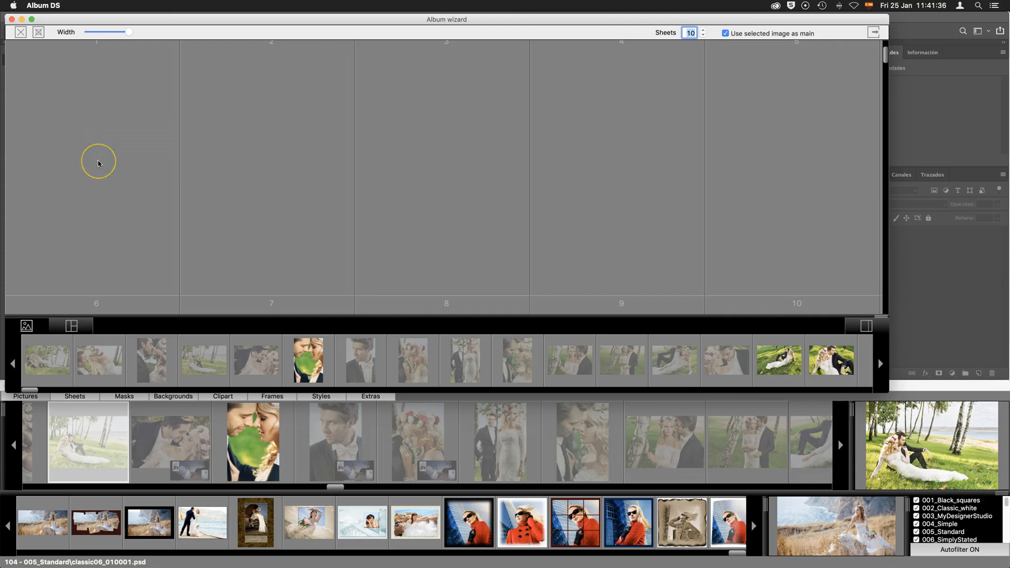
- Place the flower-crowned bride landscape, the kissing couple portrait and the couple seated on the grass together on wizard sheet 1
{"action": "left_click", "coordinate": [105, 198]}
{"action": "left_click", "coordinate": [487, 199]}
{"action": "left_click", "coordinate": [215, 190]}
{"action": "left_click", "coordinate": [99, 184]}
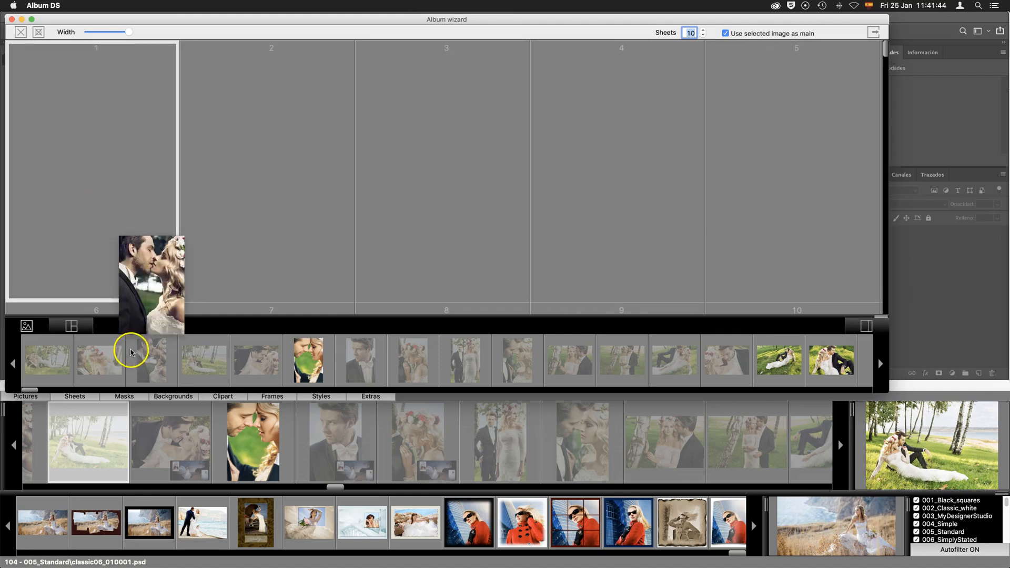
{"action": "left_click", "coordinate": [93, 363]}
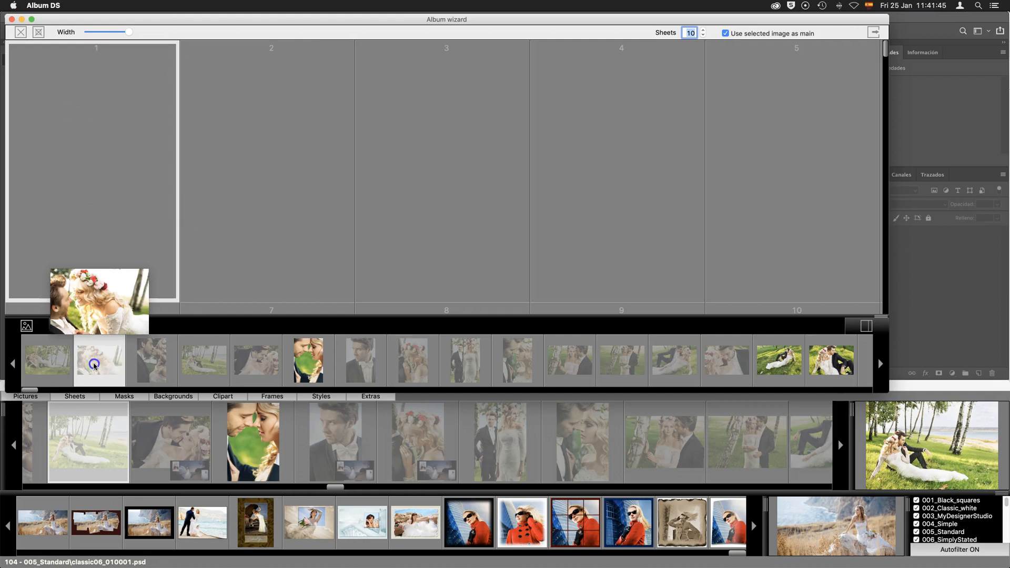
{"action": "left_click", "coordinate": [213, 363], "text": "shift"}
{"action": "left_click_drag", "start_coordinate": [213, 363], "coordinate": [86, 96]}
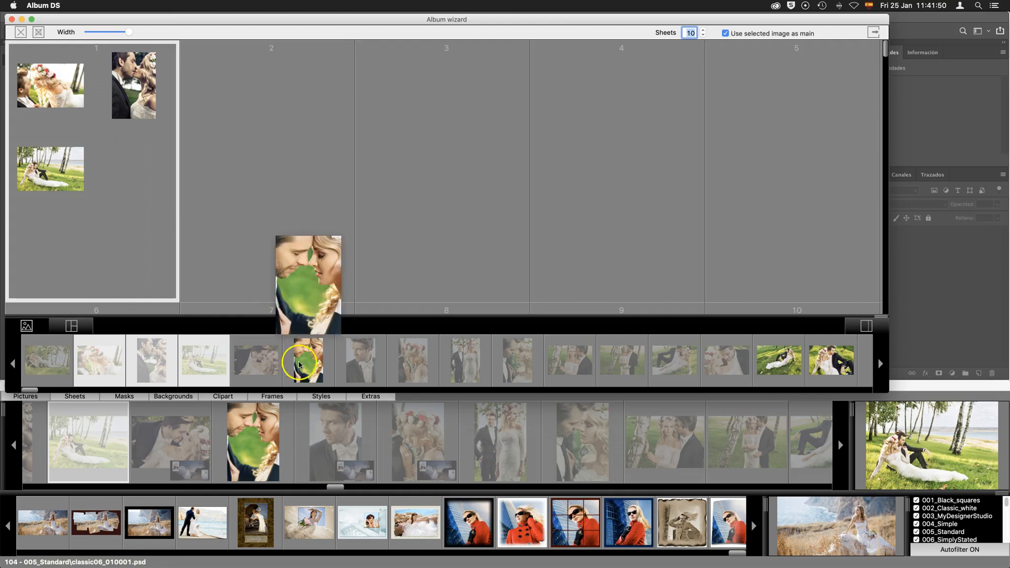
- Place the four consecutive portraits, from the couple with the green leaf to the standing couple, on wizard sheet 2
{"action": "left_click", "coordinate": [308, 361]}
{"action": "left_click", "coordinate": [404, 365]}
{"action": "left_click", "coordinate": [462, 363], "text": "shift"}
{"action": "left_click_drag", "start_coordinate": [462, 363], "coordinate": [265, 48]}
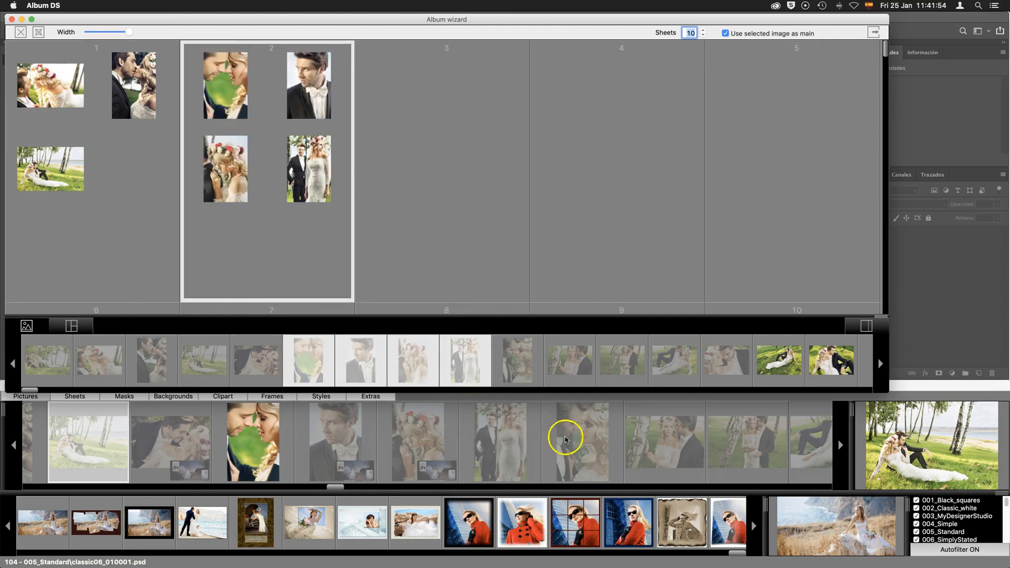
- Place the landscape of the couple by the birch tree and the one of them reclining on wizard sheet 3
{"action": "left_click", "coordinate": [637, 367]}
{"action": "left_click", "coordinate": [676, 362], "text": "shift"}
{"action": "left_click_drag", "start_coordinate": [677, 363], "coordinate": [445, 102]}
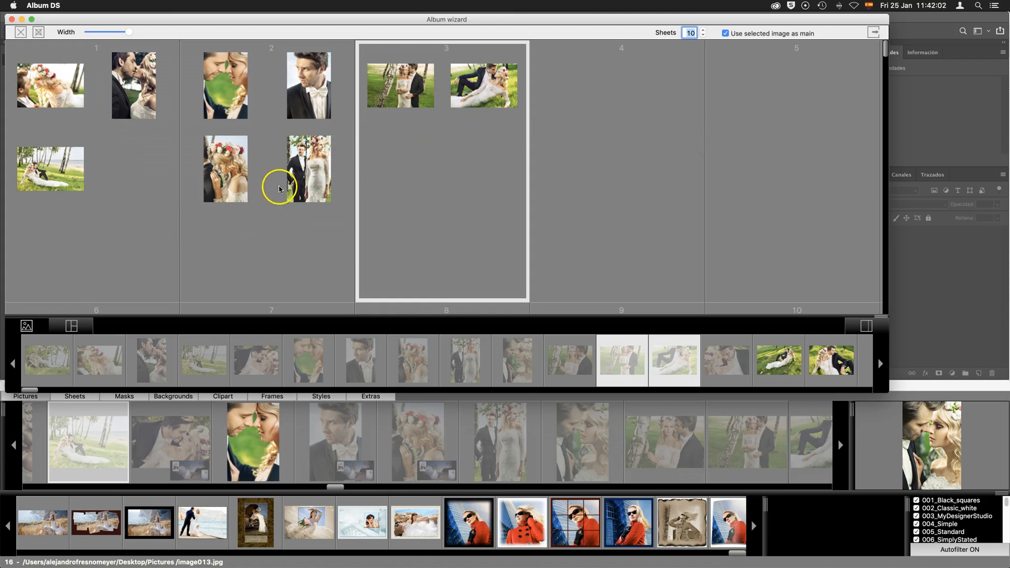
- Assign the three-picture template with a wide landscape, small inset and portrait to wizard sheet 1
{"action": "left_click", "coordinate": [146, 205]}
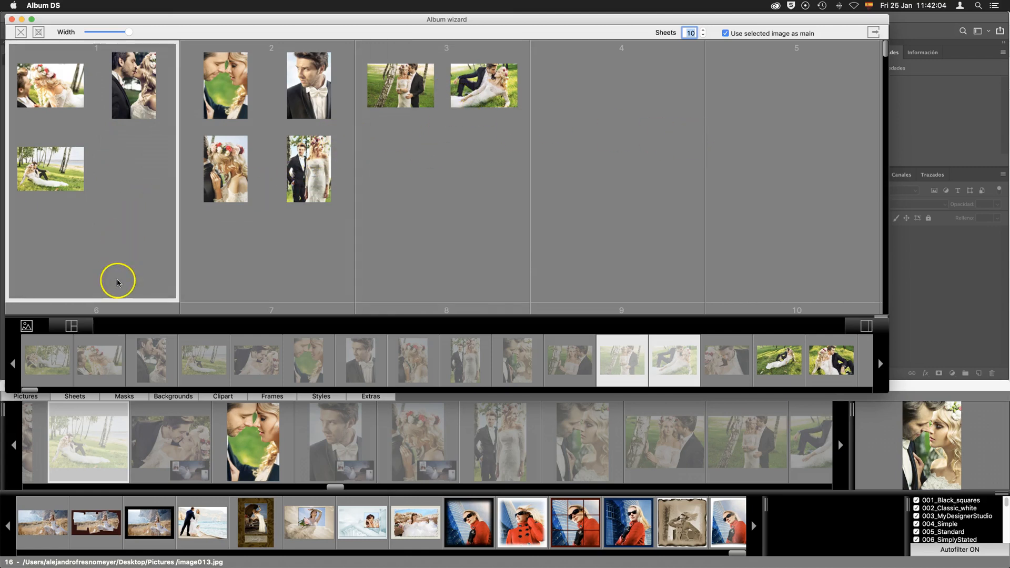
{"action": "left_click", "coordinate": [72, 327]}
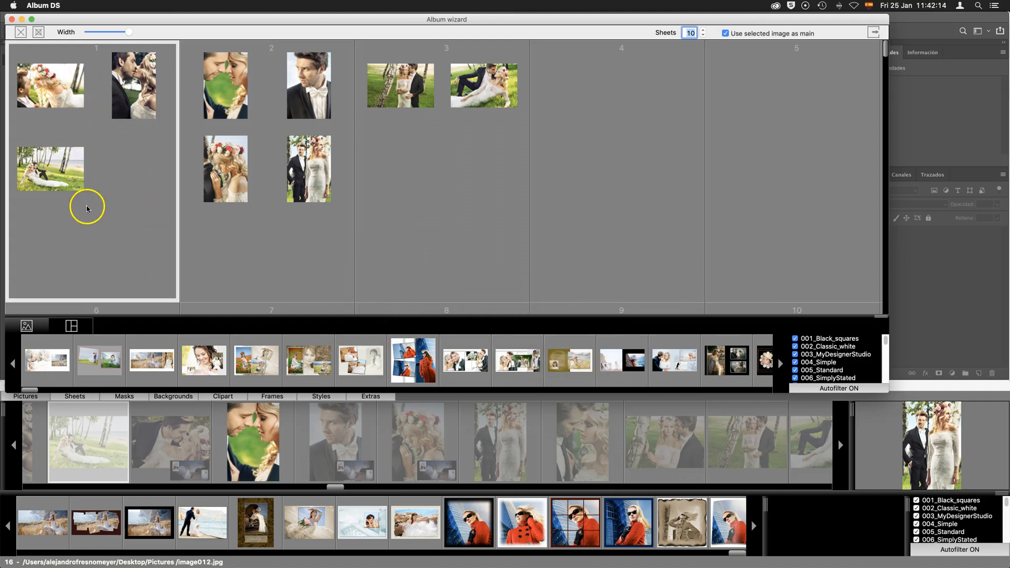
{"action": "left_click_drag", "start_coordinate": [151, 363], "coordinate": [90, 239]}
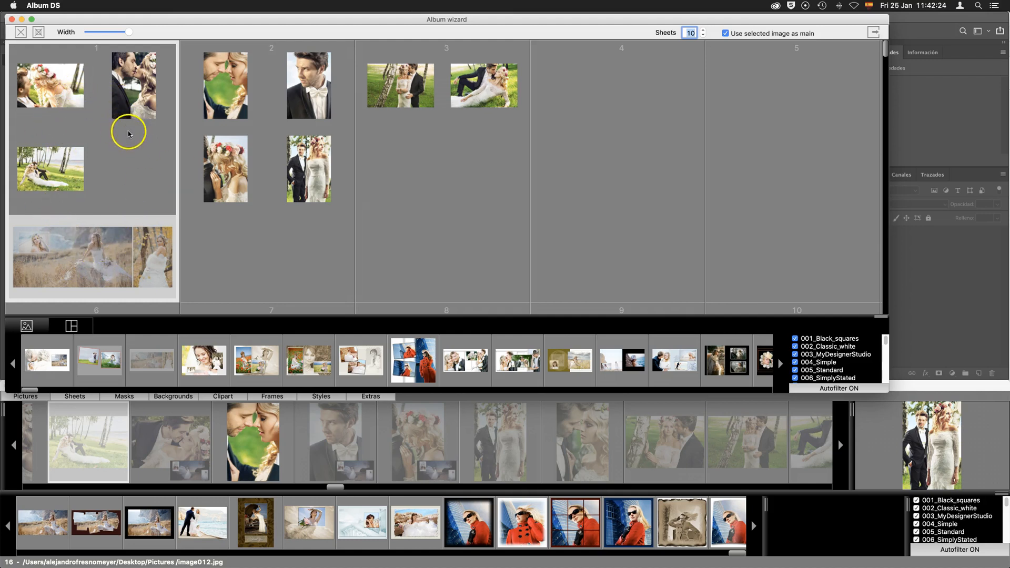
- Assign the large-portrait template with three small pictures to sheet 2 and the two-picture couple template to sheet 3
{"action": "left_click", "coordinate": [289, 247]}
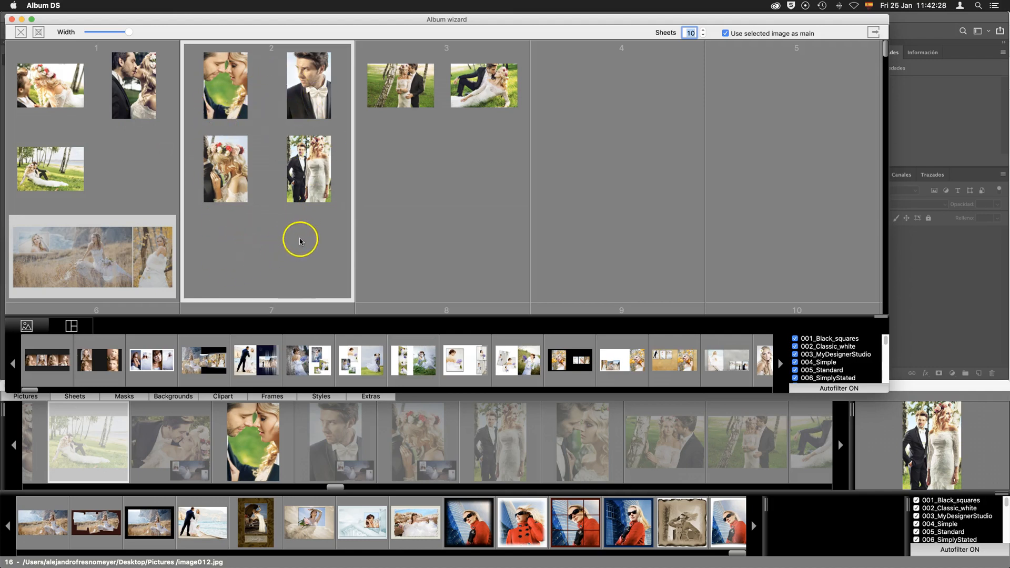
{"action": "left_click_drag", "start_coordinate": [292, 348], "coordinate": [267, 250]}
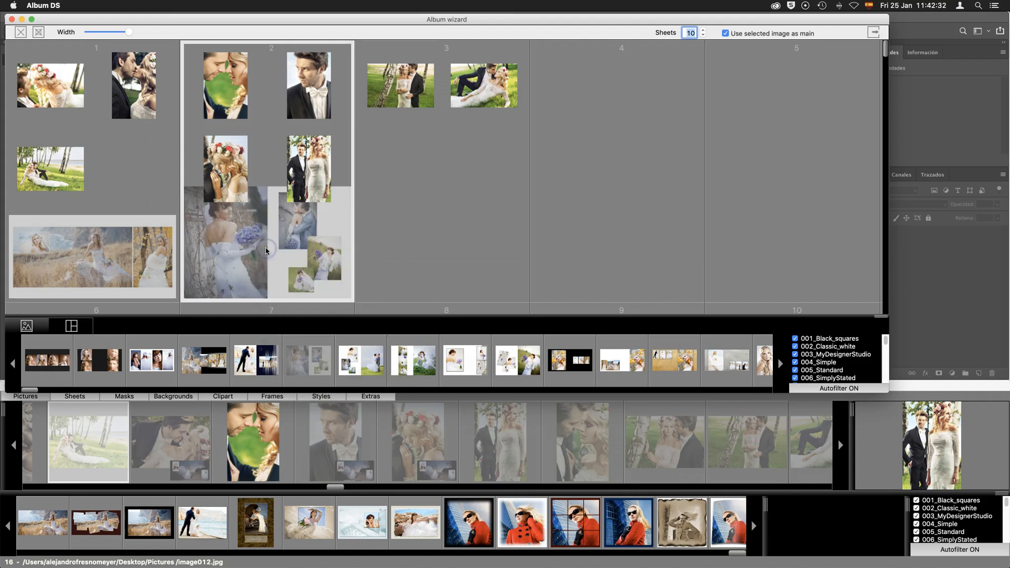
{"action": "left_click", "coordinate": [467, 200]}
{"action": "left_click_drag", "start_coordinate": [464, 361], "coordinate": [441, 239]}
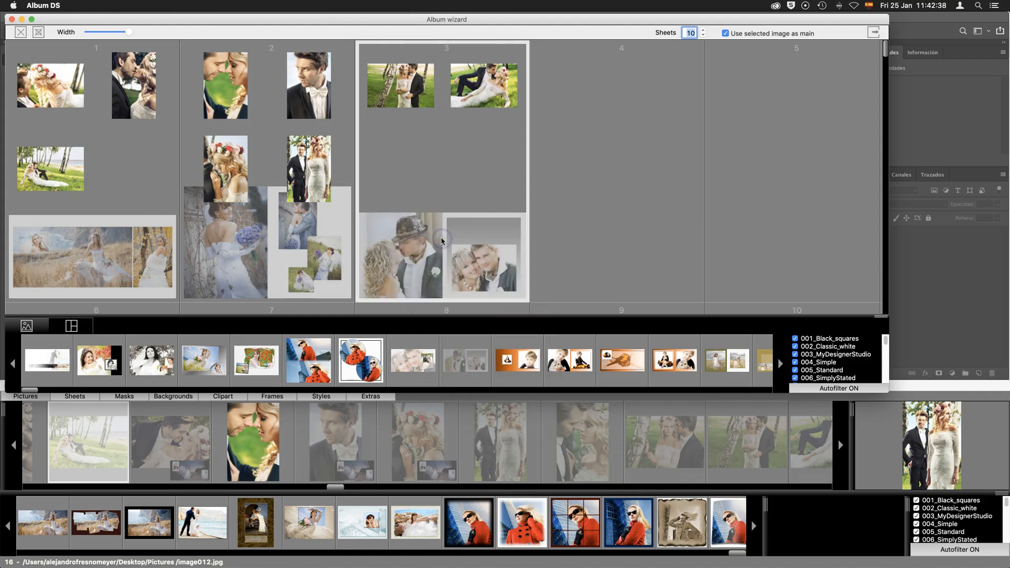
- Select wizard sheets 1 to 3 and generate them into the spreads folder on the Desktop
{"action": "left_click", "coordinate": [134, 177]}
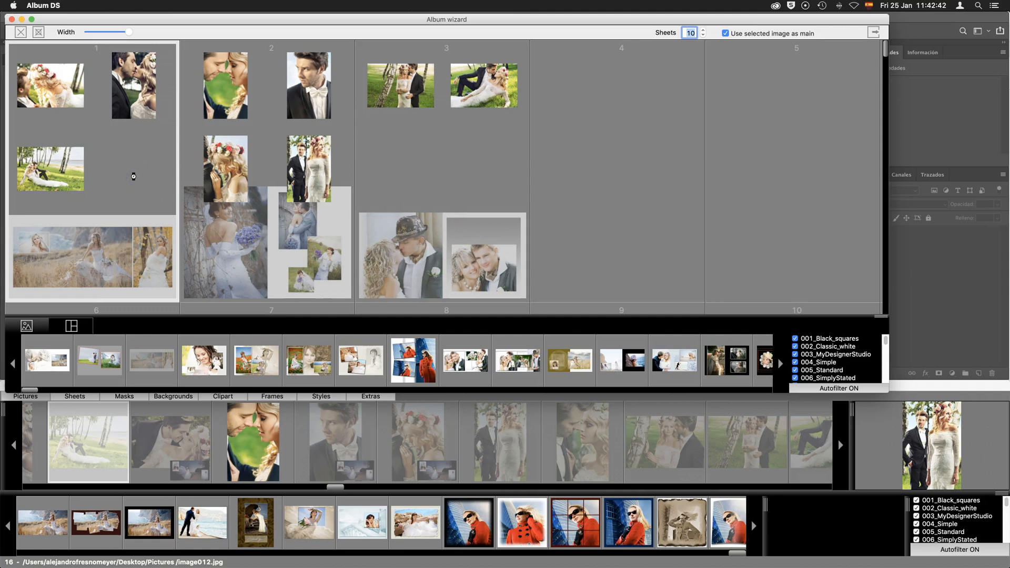
{"action": "left_click", "coordinate": [449, 172]}
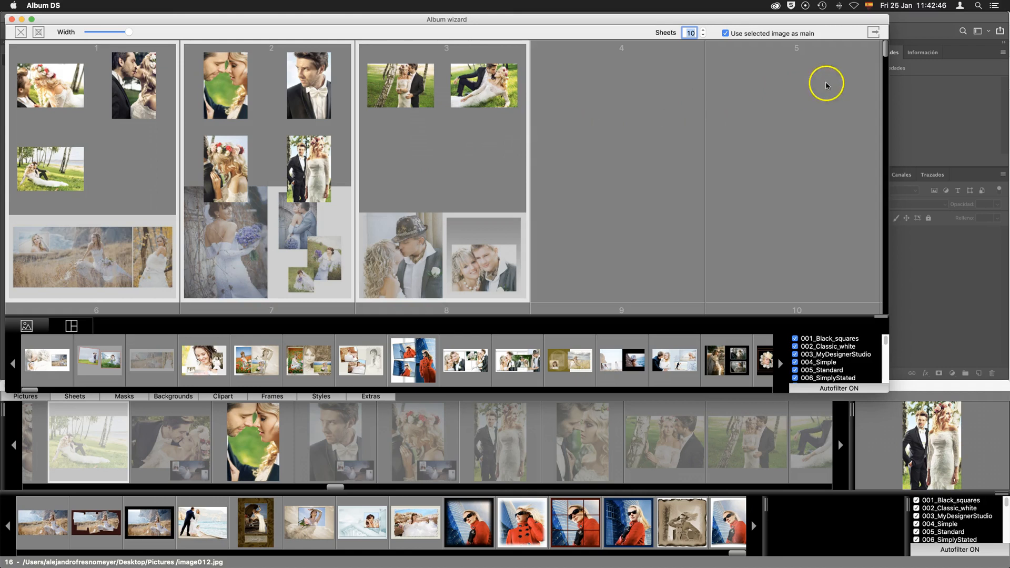
{"action": "left_click", "coordinate": [873, 32]}
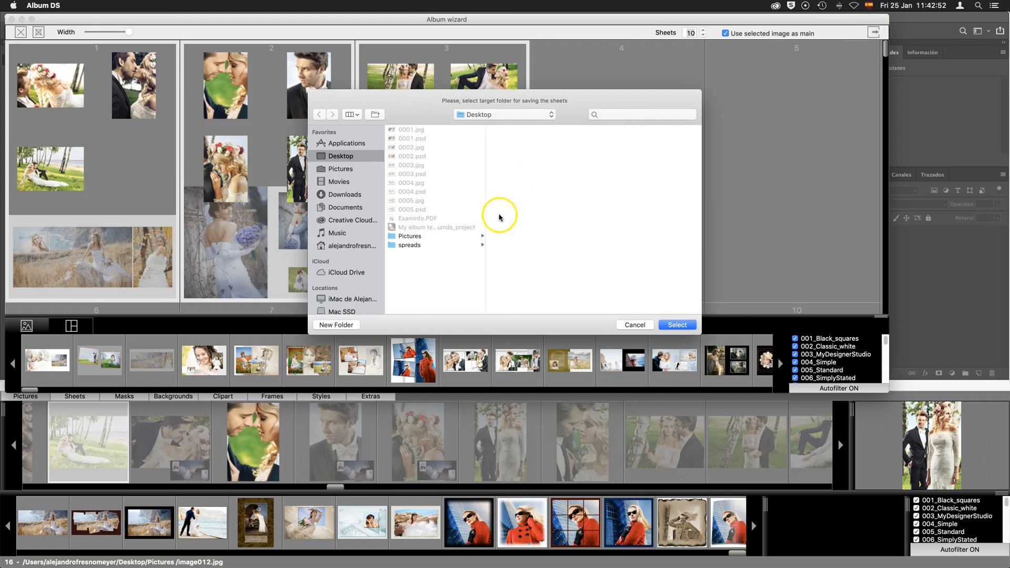
{"action": "left_click", "coordinate": [408, 246]}
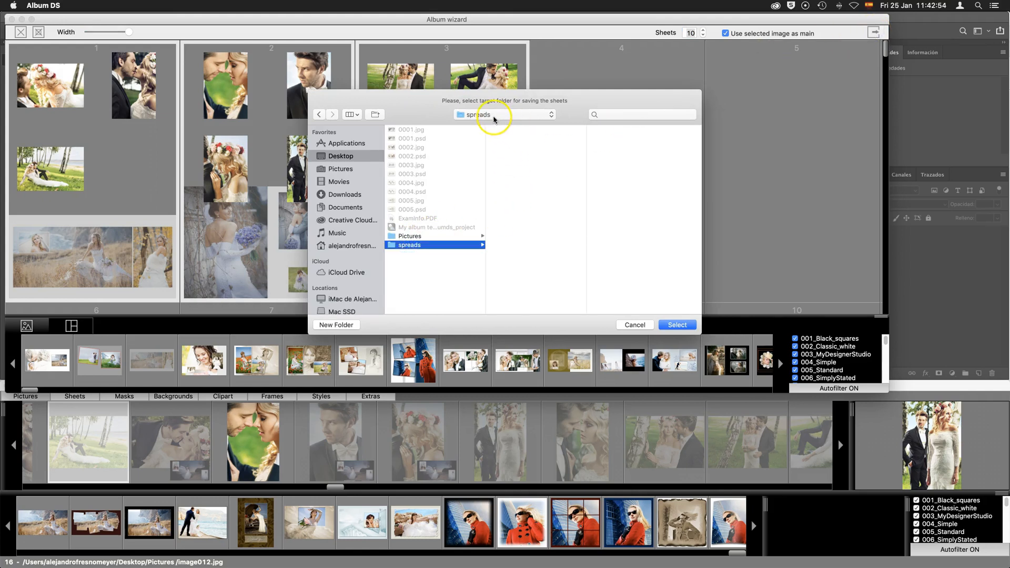
{"action": "left_click", "coordinate": [676, 325]}
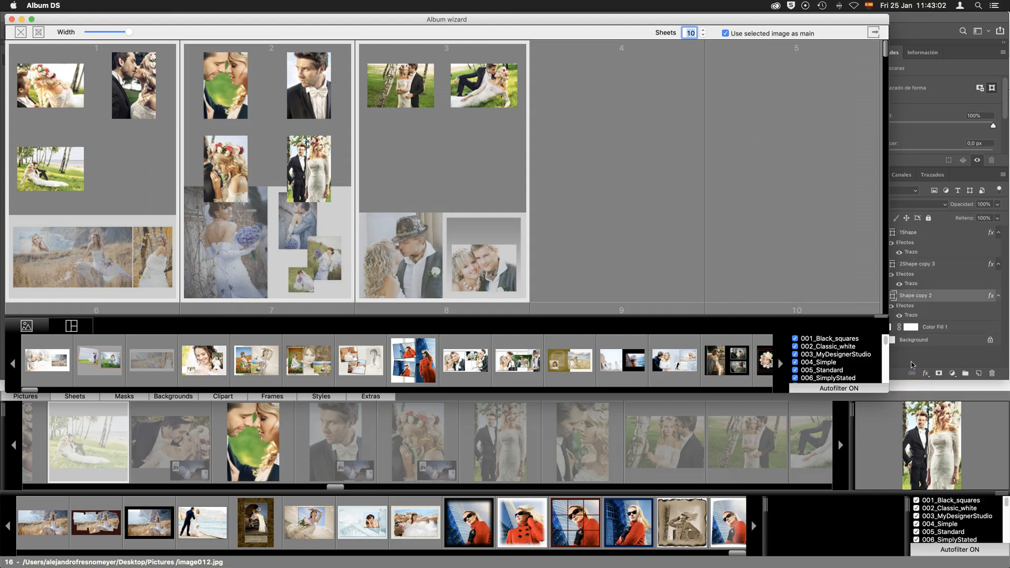
- Close the wizard and open the generated sheet DS_Sheet_001.psd from the album's sheets in Photoshop
{"action": "left_click", "coordinate": [185, 150]}
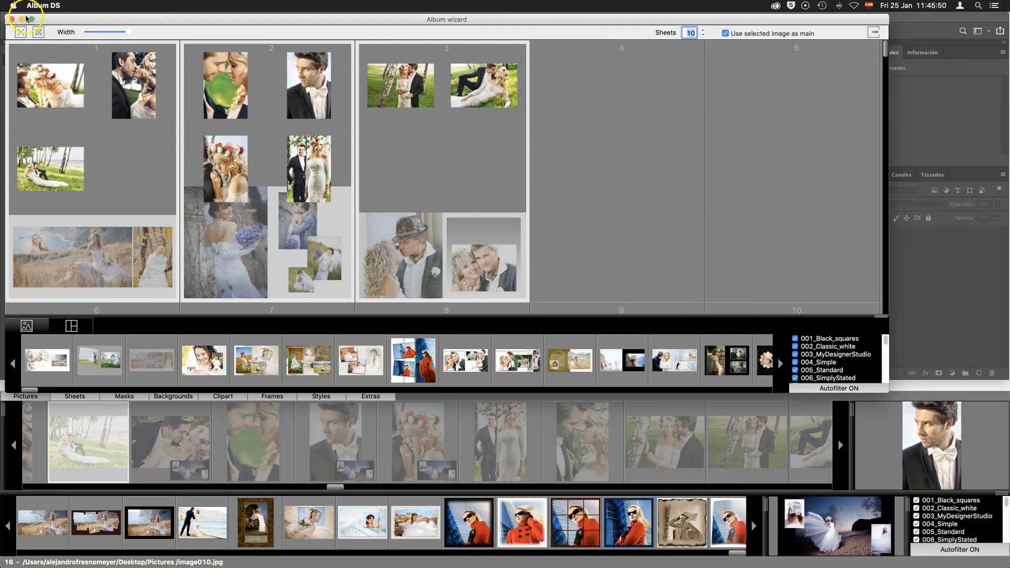
{"action": "left_click", "coordinate": [13, 20]}
{"action": "left_click", "coordinate": [75, 397]}
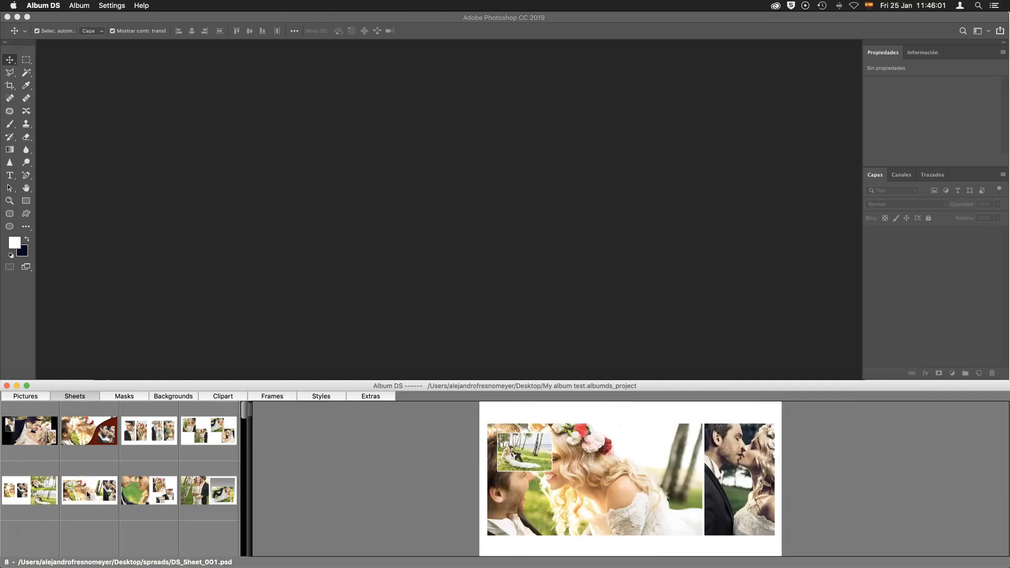
{"action": "left_click", "coordinate": [94, 492]}
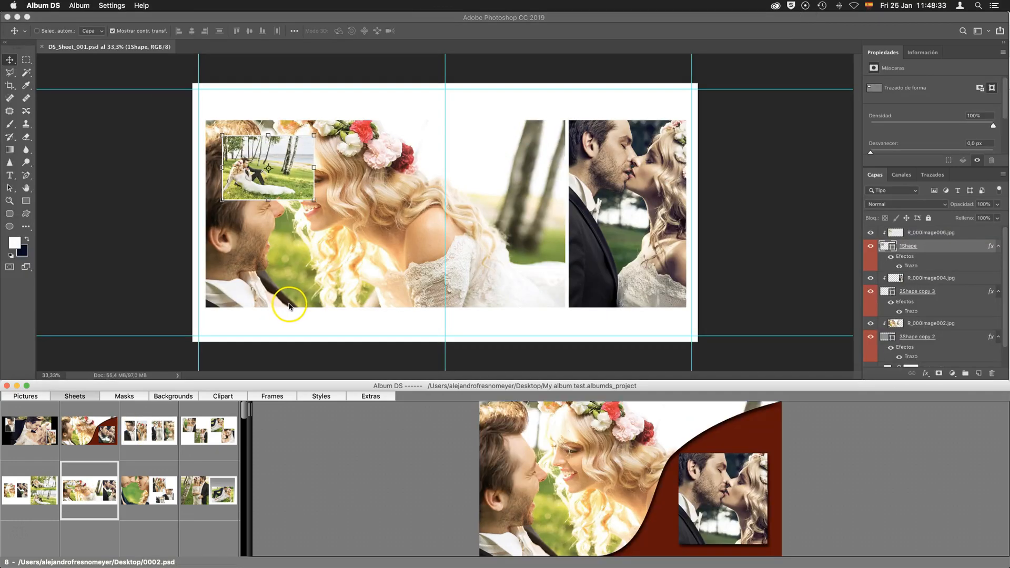
- Select the R_000image006.jpg layer with its 1Shape mask and move the small inset picture beside the bride's back, clear of the couple's faces
{"action": "left_click", "coordinate": [919, 233], "text": "super"}
{"action": "left_click", "coordinate": [926, 231], "text": "super"}
{"action": "left_click", "coordinate": [927, 232], "text": "super"}
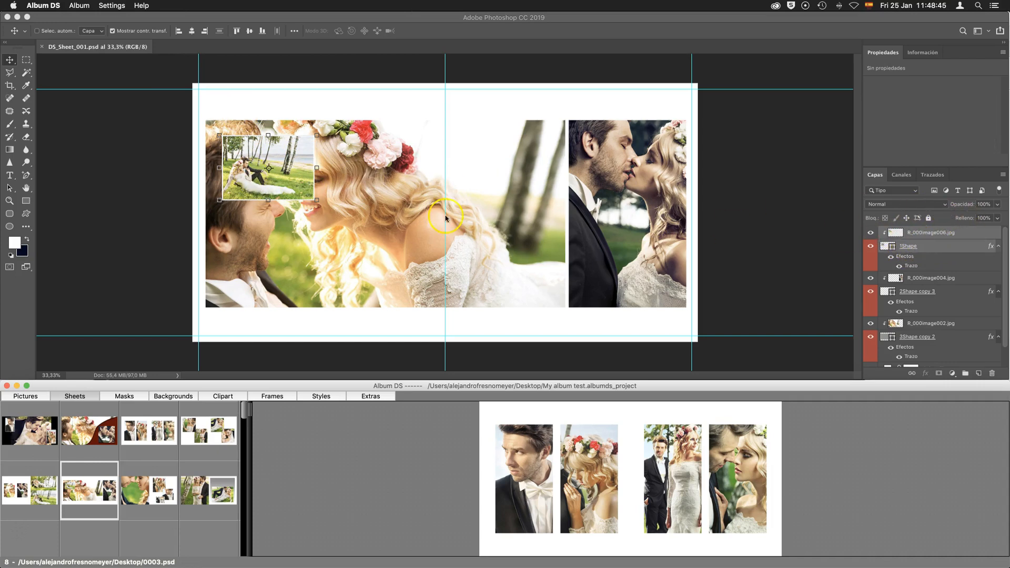
{"action": "left_click", "coordinate": [268, 163]}
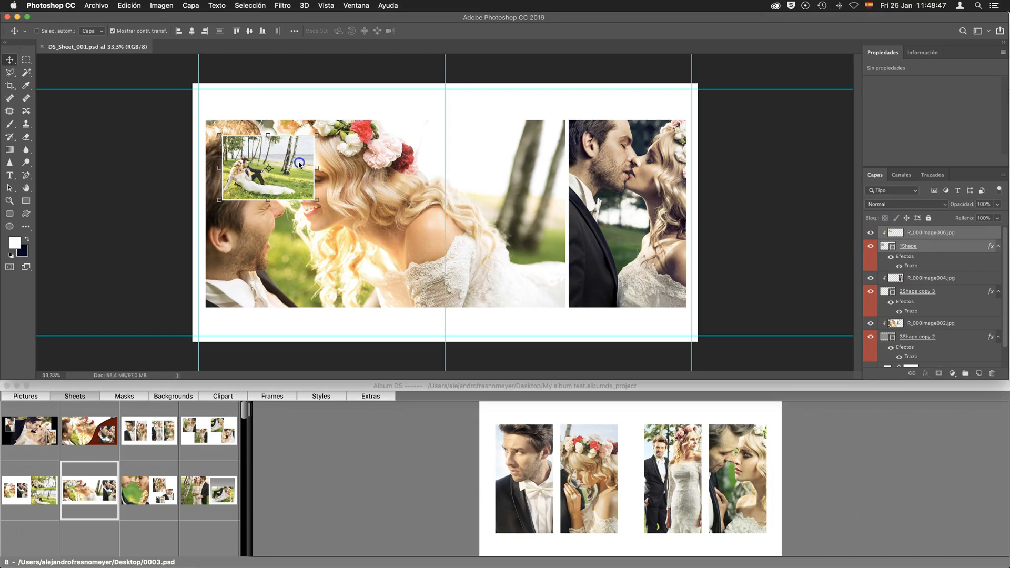
{"action": "left_click_drag", "start_coordinate": [300, 164], "coordinate": [533, 152]}
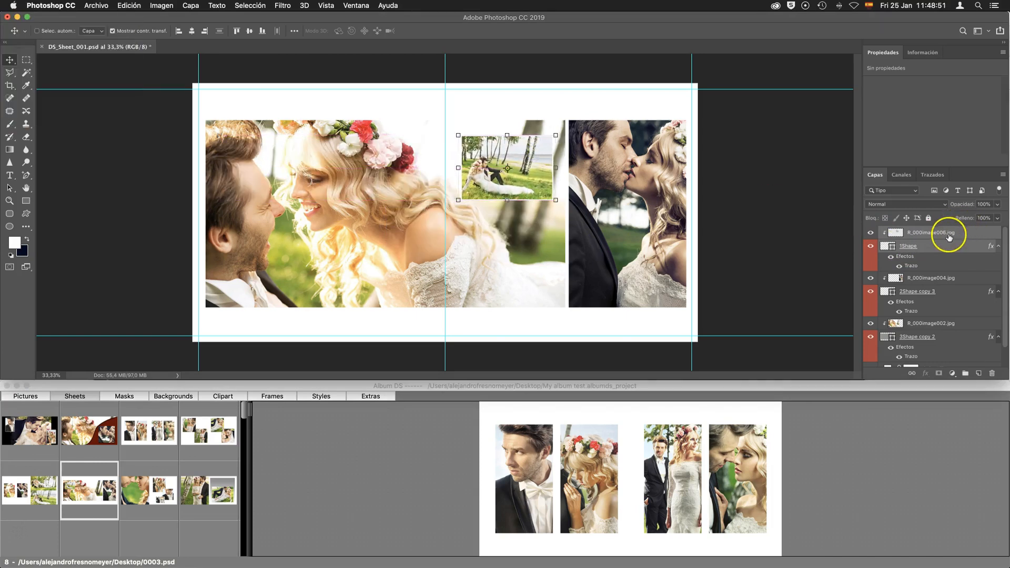
- Select the R_000image006.jpg and R_000image002.jpg layers and swap the two pictures between the inset and the large frame
{"action": "left_click", "coordinate": [949, 236]}
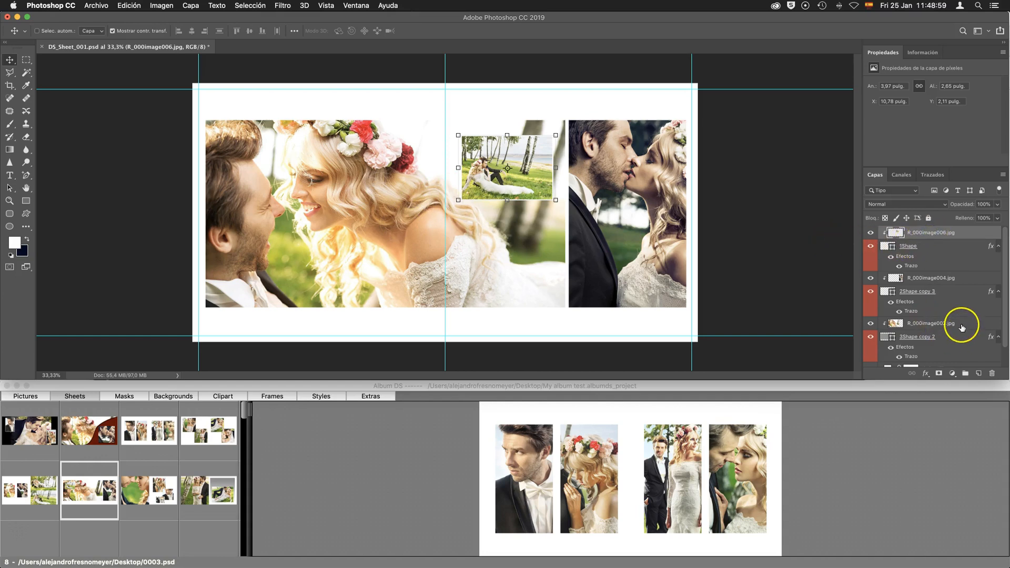
{"action": "left_click", "coordinate": [958, 323]}
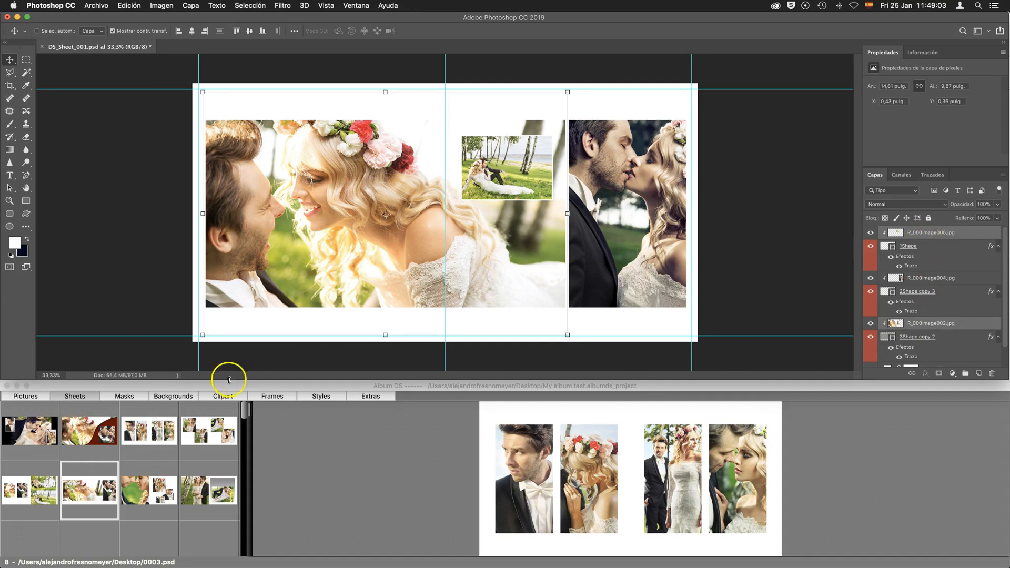
{"action": "left_click", "coordinate": [25, 396]}
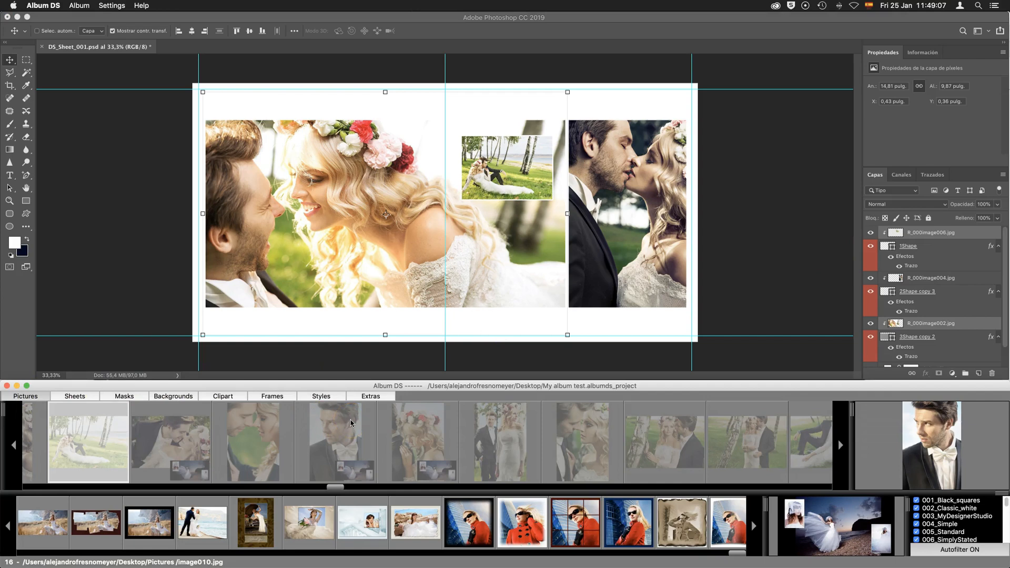
{"action": "right_click", "coordinate": [351, 422]}
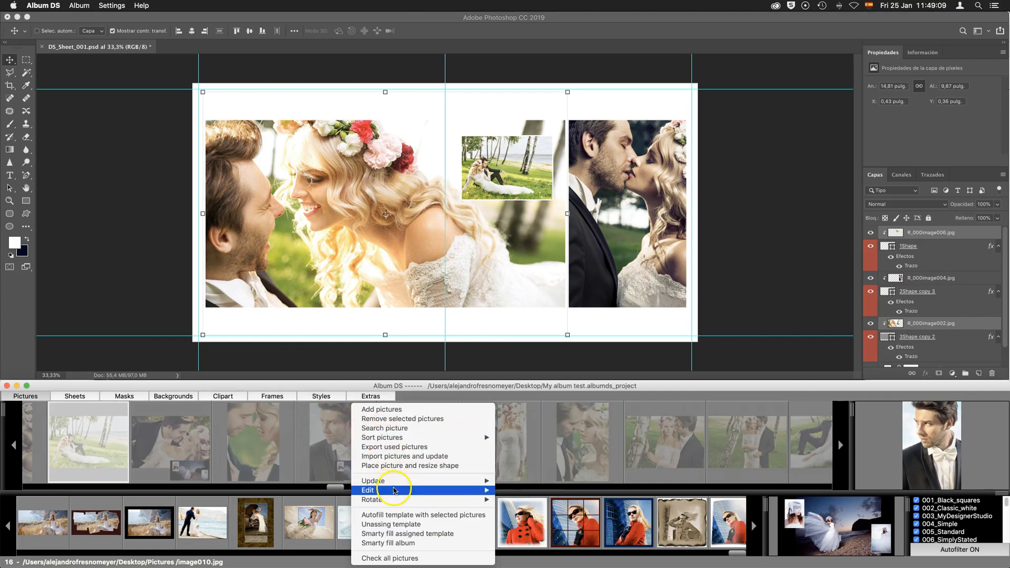
{"action": "mouse_move", "coordinate": [394, 490]}
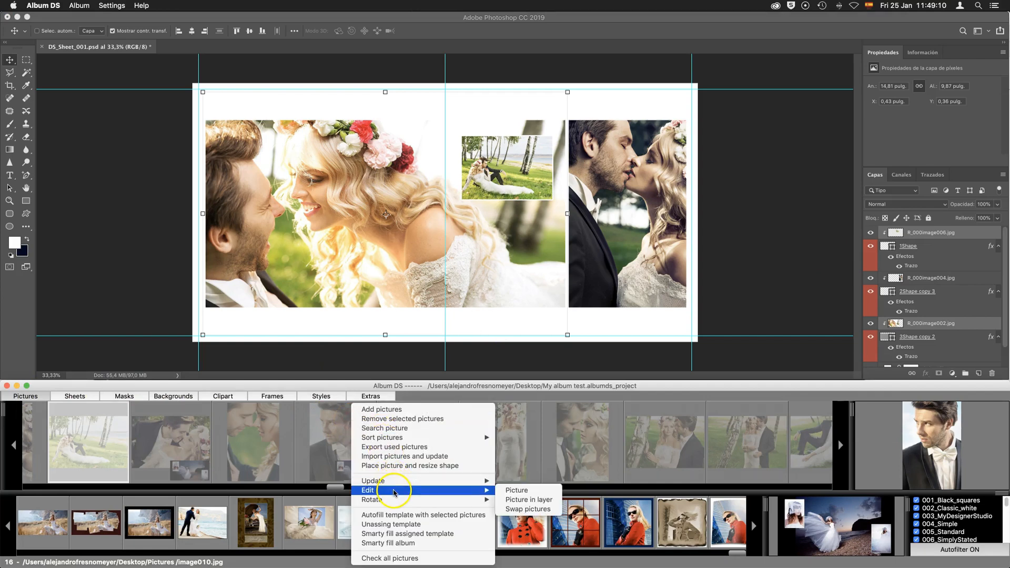
{"action": "left_click", "coordinate": [527, 509]}
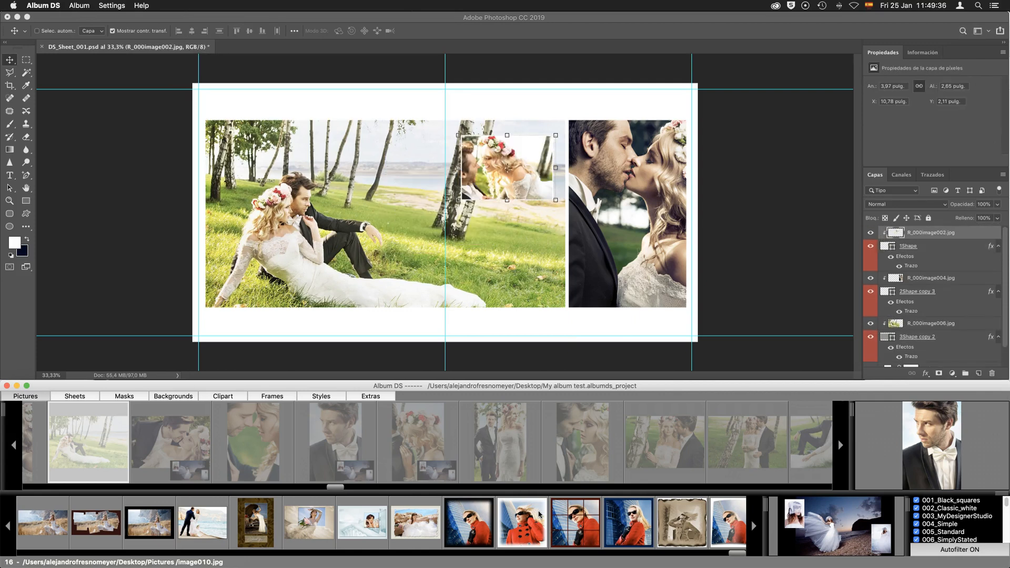
- Rotate the kissing couple's 2Shape copy 3 mask and picture by 5 degrees and move both slightly over the large picture's edge
{"action": "left_click", "coordinate": [939, 292]}
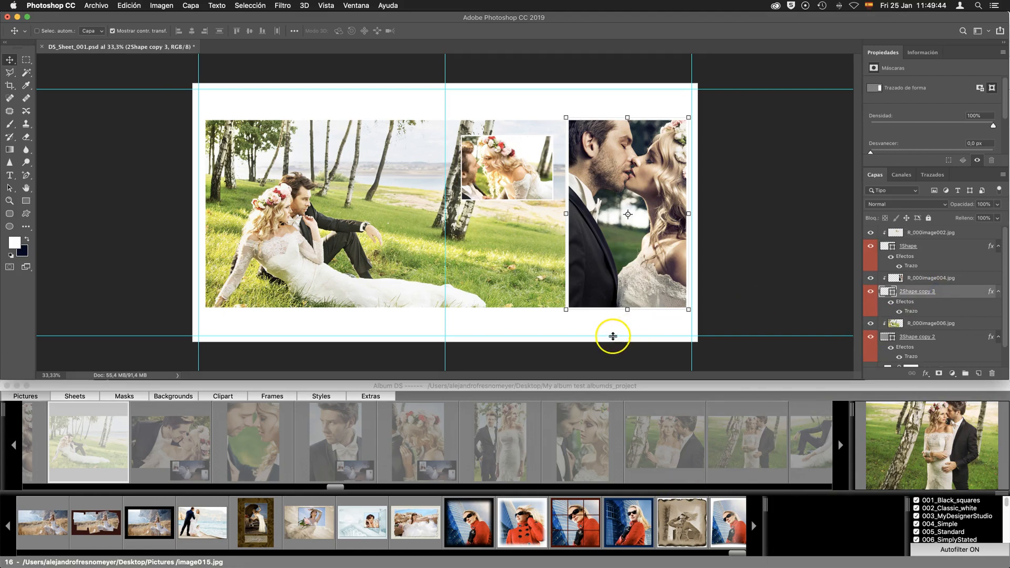
{"action": "right_click", "coordinate": [412, 423]}
{"action": "mouse_move", "coordinate": [468, 489]}
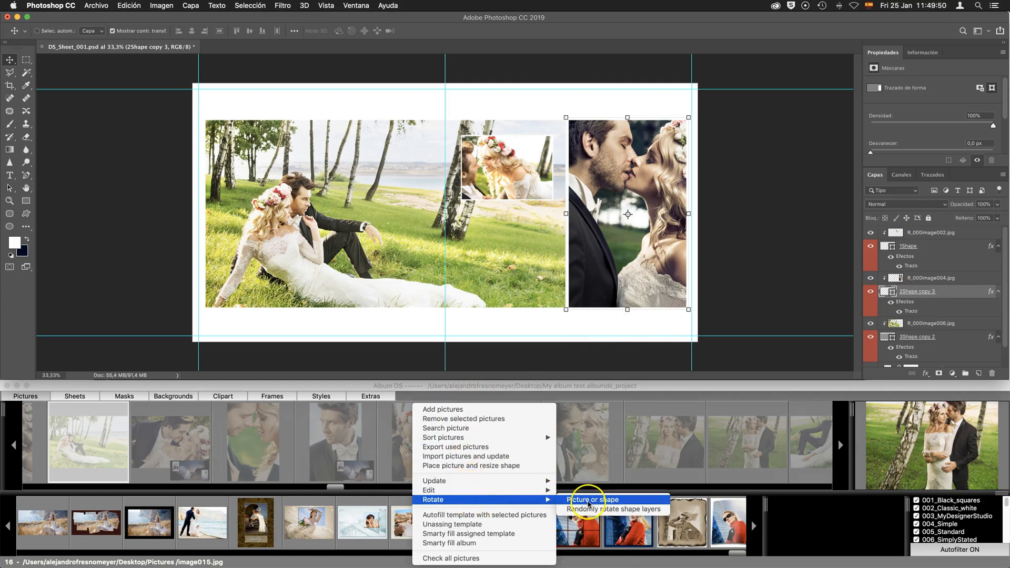
{"action": "left_click", "coordinate": [593, 500]}
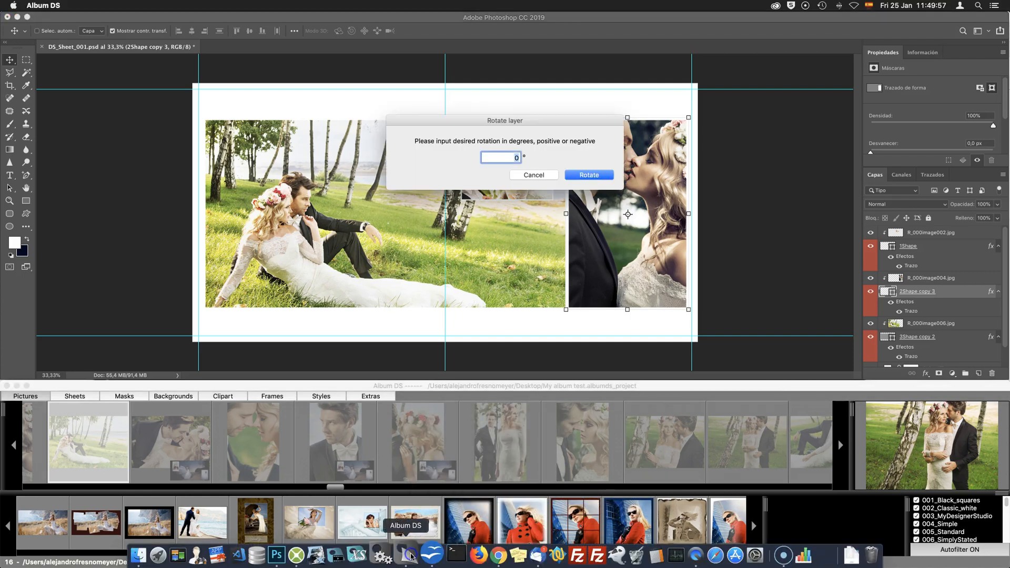
{"action": "left_click_drag", "start_coordinate": [533, 125], "coordinate": [526, 206]}
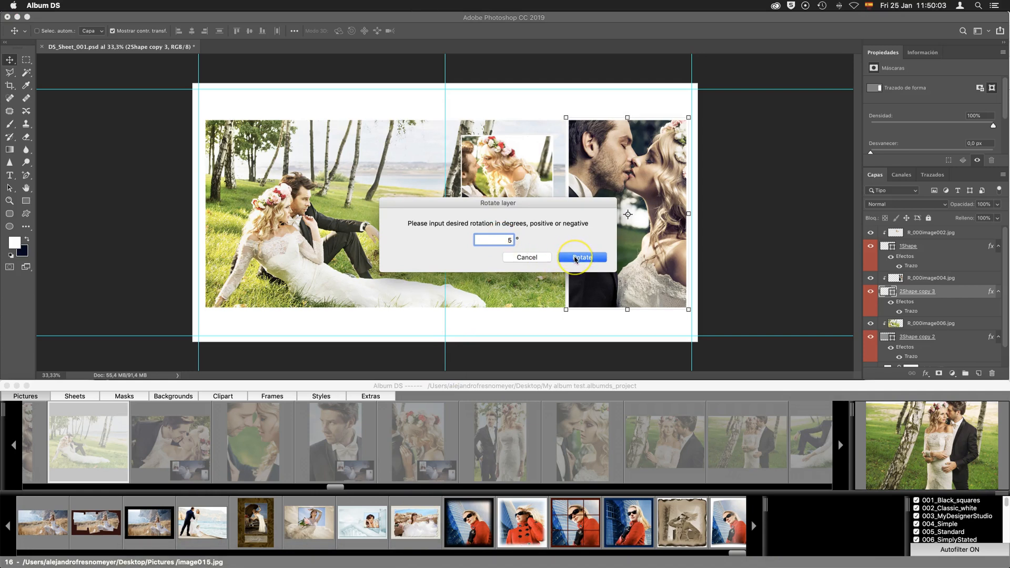
{"action": "left_click", "coordinate": [575, 258]}
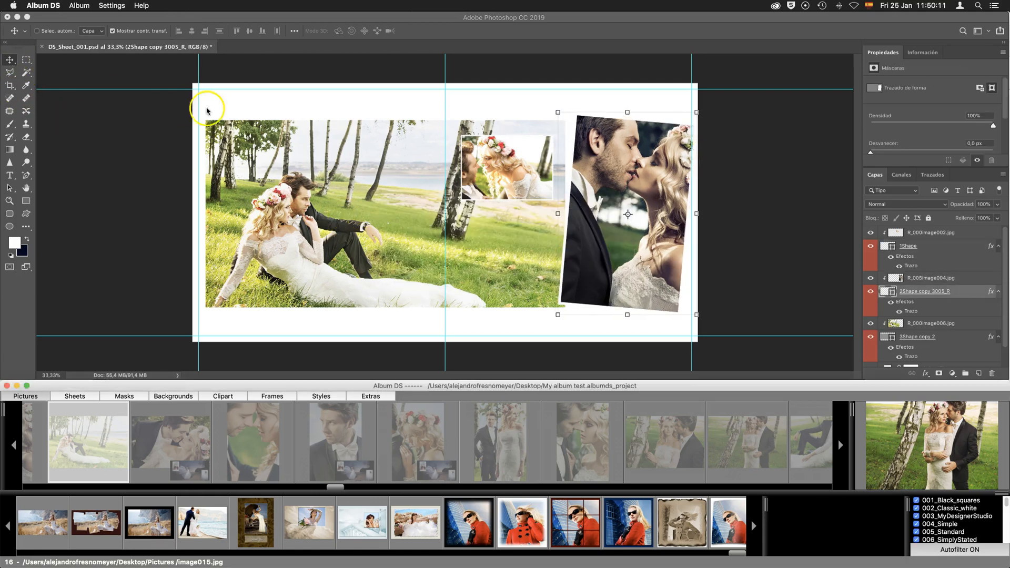
{"action": "left_click", "coordinate": [935, 281]}
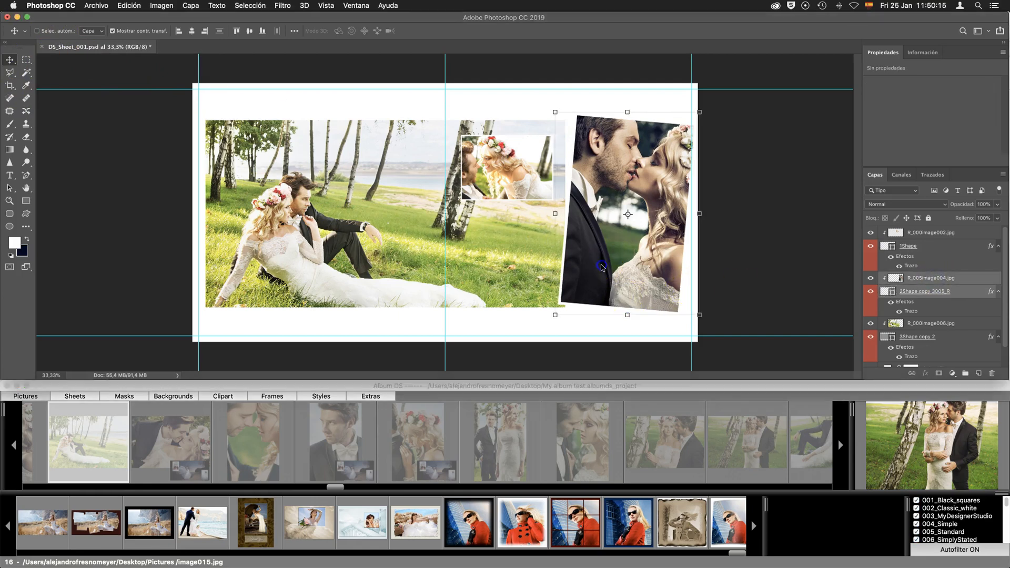
{"action": "left_click_drag", "start_coordinate": [599, 268], "coordinate": [597, 267]}
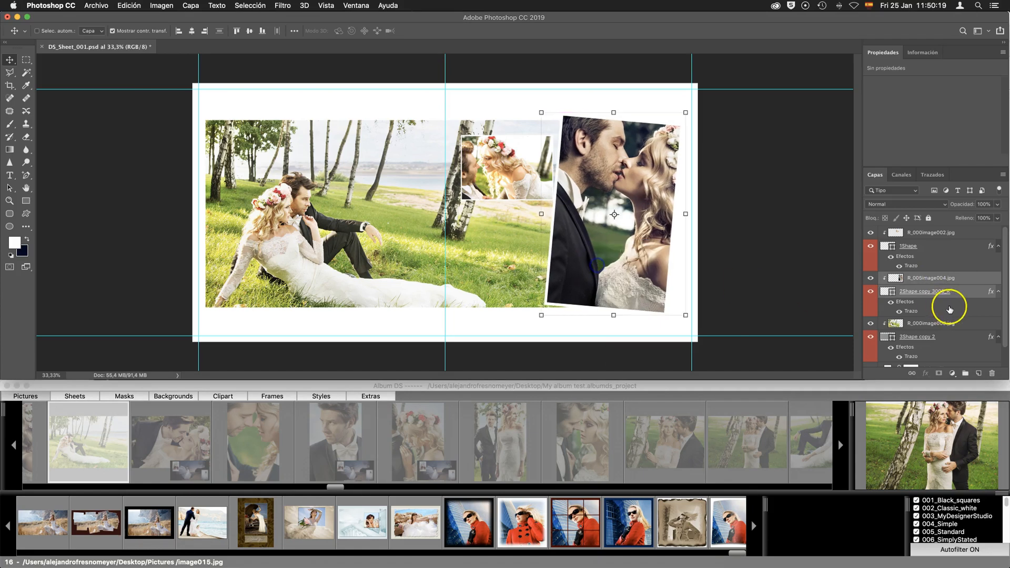
- Change the Color Fill 1 background layer to black (000000)
{"action": "scroll", "coordinate": [947, 308], "scroll_direction": "down", "scroll_amount": 2}
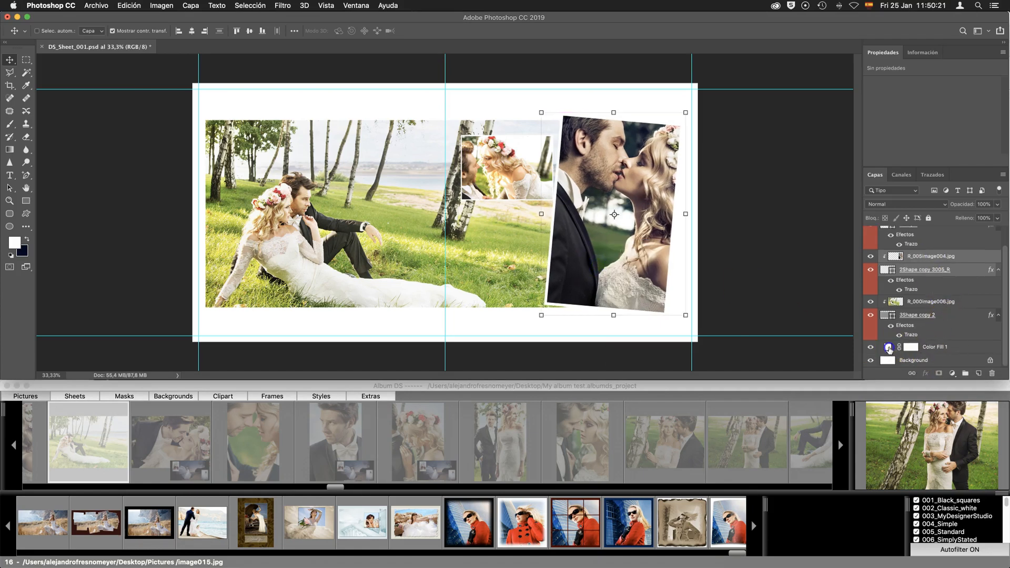
{"action": "left_click", "coordinate": [889, 349]}
{"action": "double_click", "coordinate": [888, 349]}
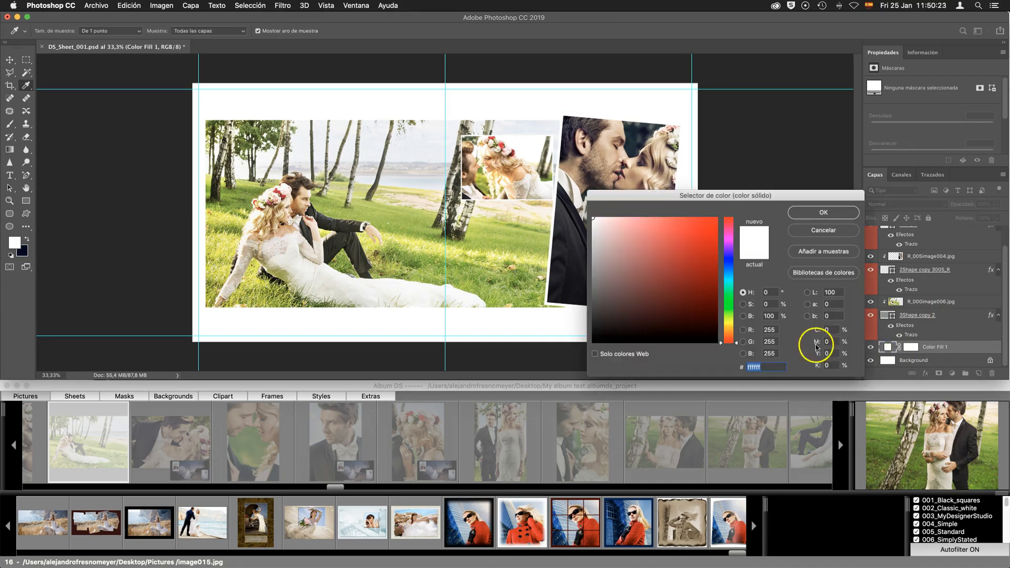
{"action": "left_click_drag", "start_coordinate": [663, 325], "coordinate": [594, 342]}
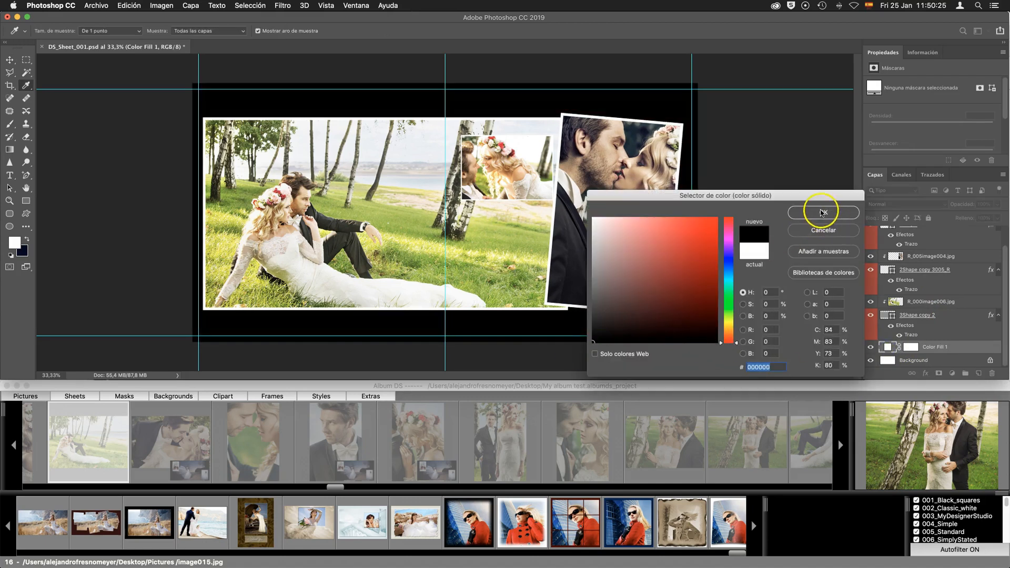
{"action": "left_click", "coordinate": [822, 211]}
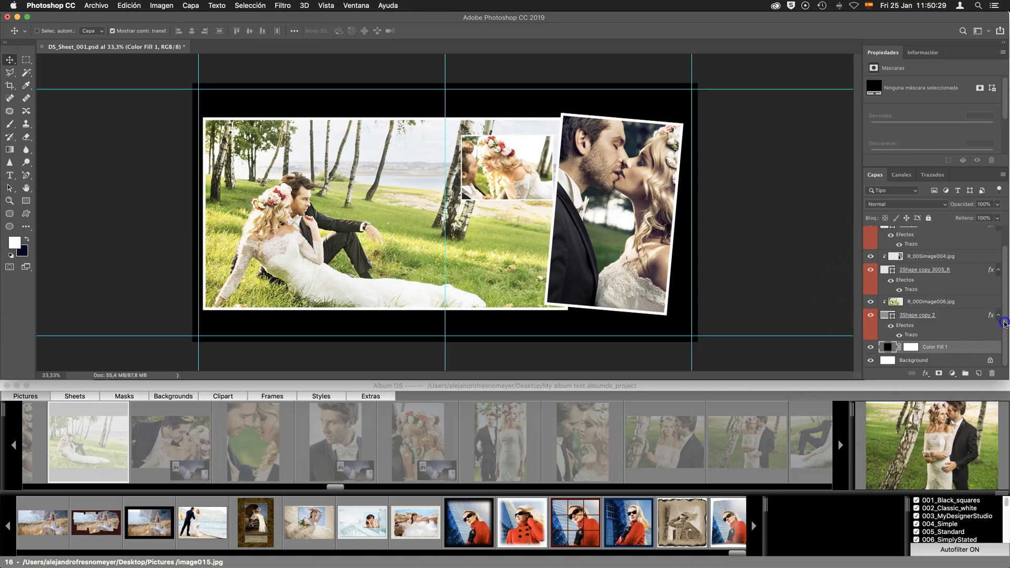
{"action": "scroll", "coordinate": [969, 310], "scroll_direction": "up", "scroll_amount": 2}
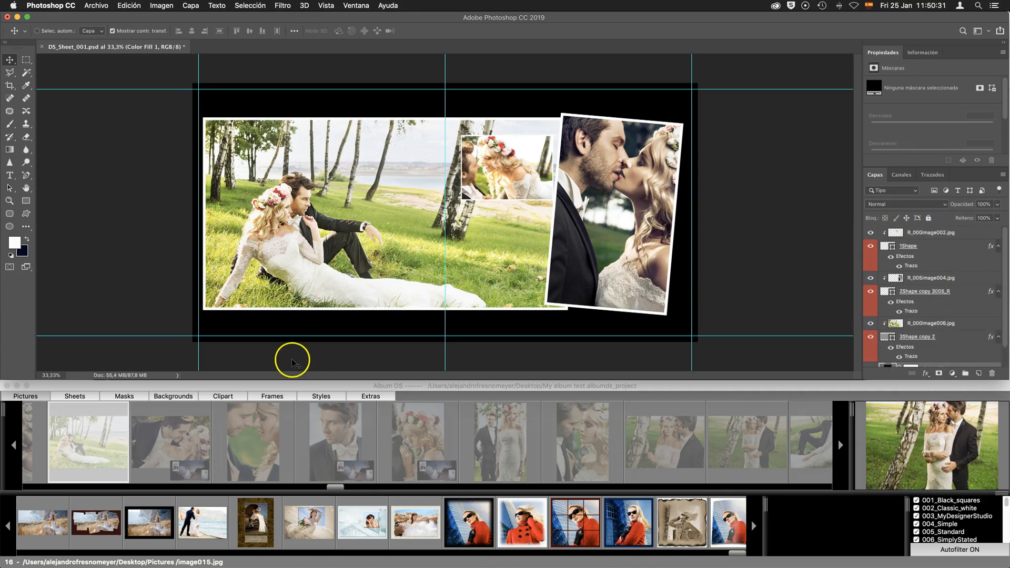
- Save the edited sheet as DS_Sheet_001.psd in the spreads folder, replacing the existing file
{"action": "left_click", "coordinate": [74, 396]}
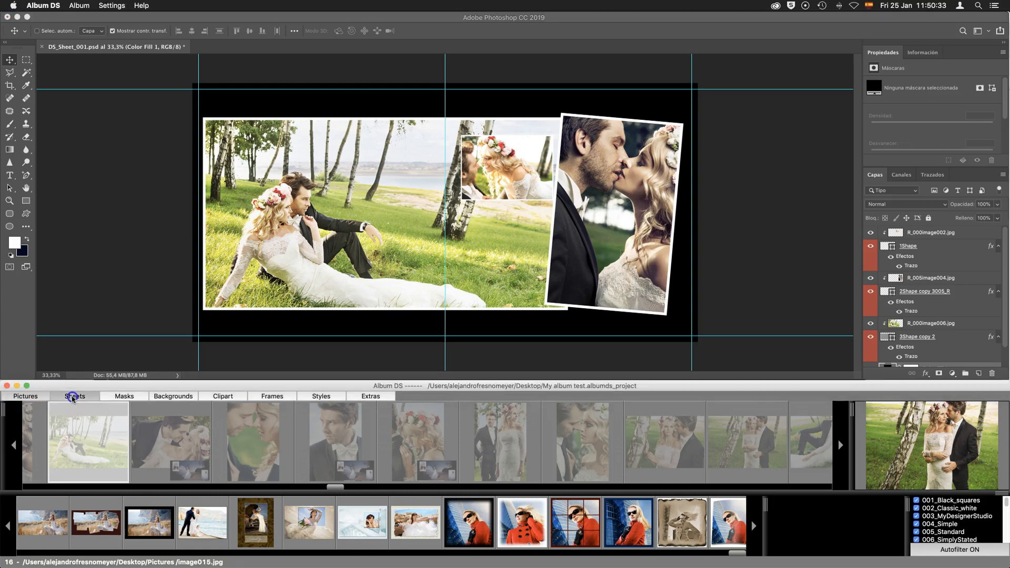
{"action": "right_click", "coordinate": [34, 436]}
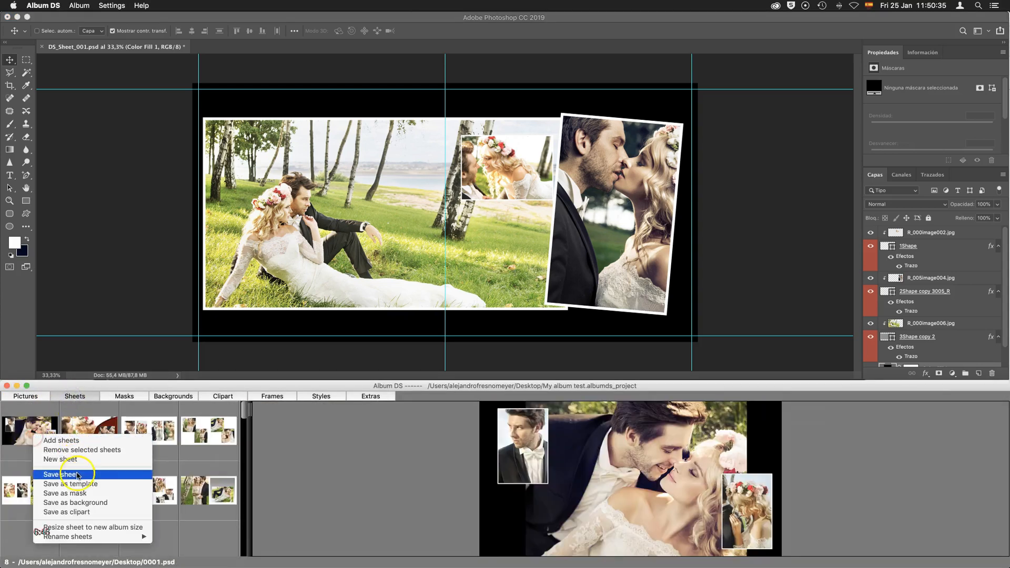
{"action": "left_click", "coordinate": [76, 474]}
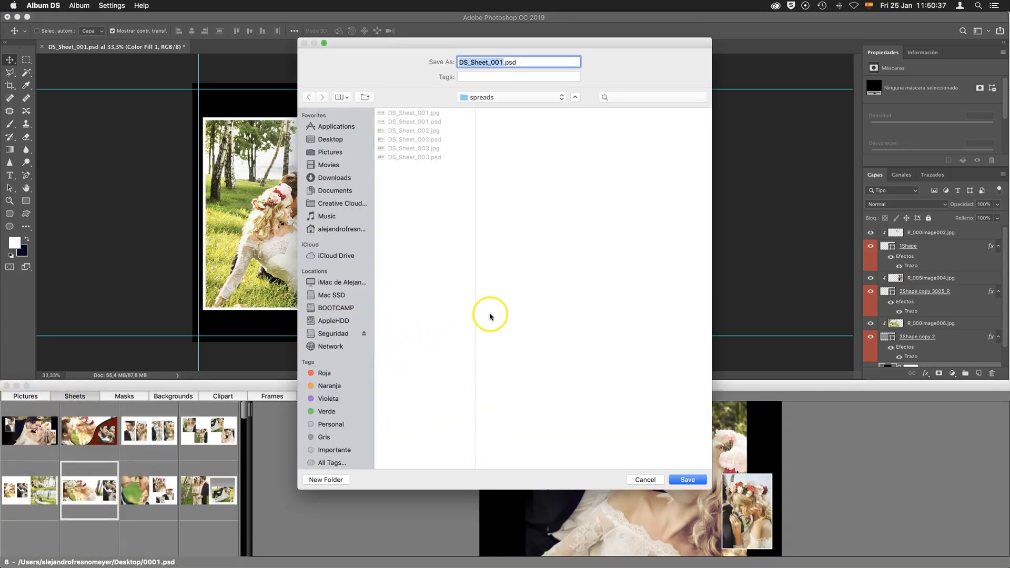
{"action": "left_click", "coordinate": [689, 481]}
{"action": "left_click", "coordinate": [576, 104]}
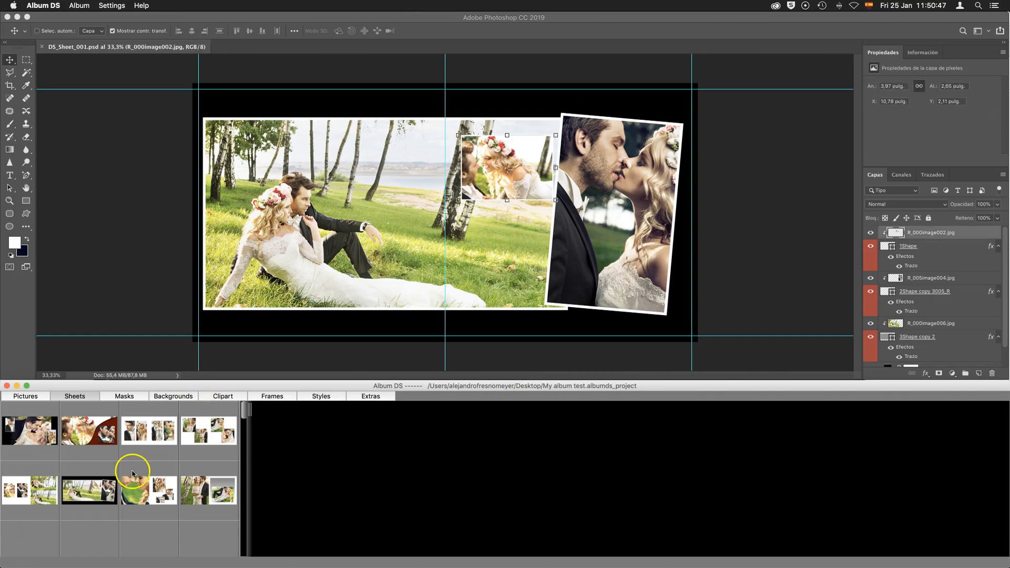